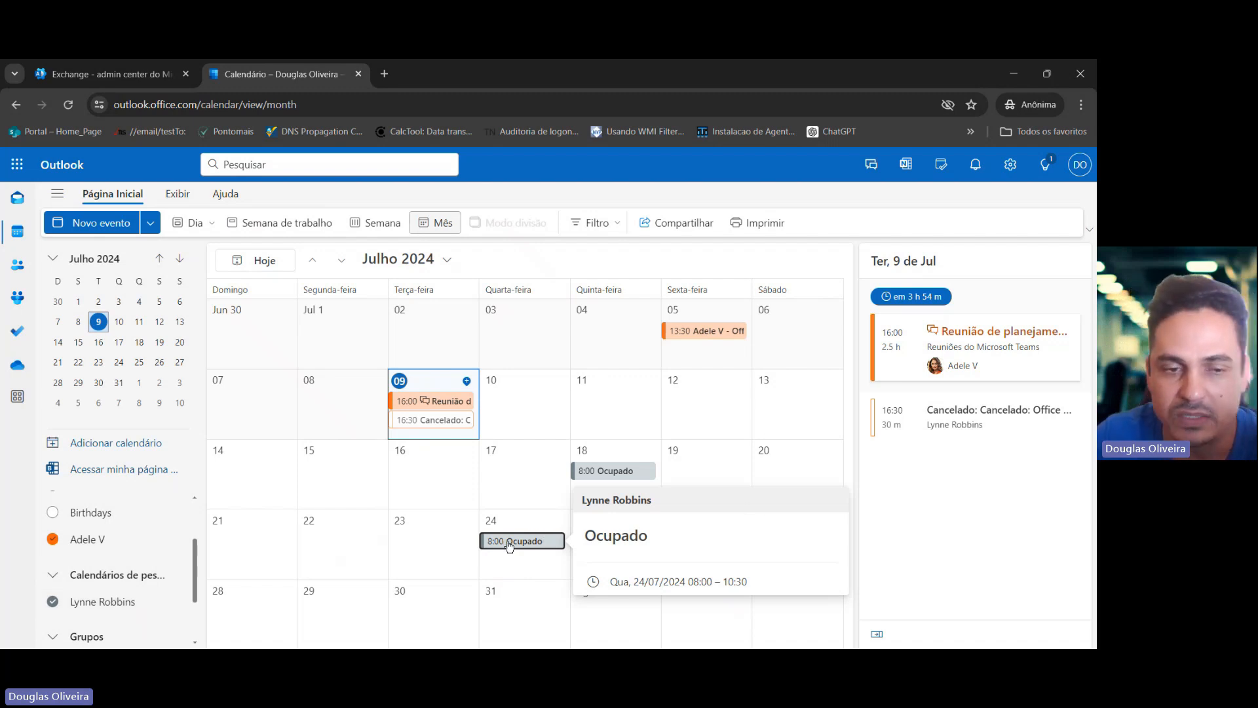
Hide the shared colleague's calendar and open the Reunião de planejamento meeting details on July 9.
left_click(53, 601)
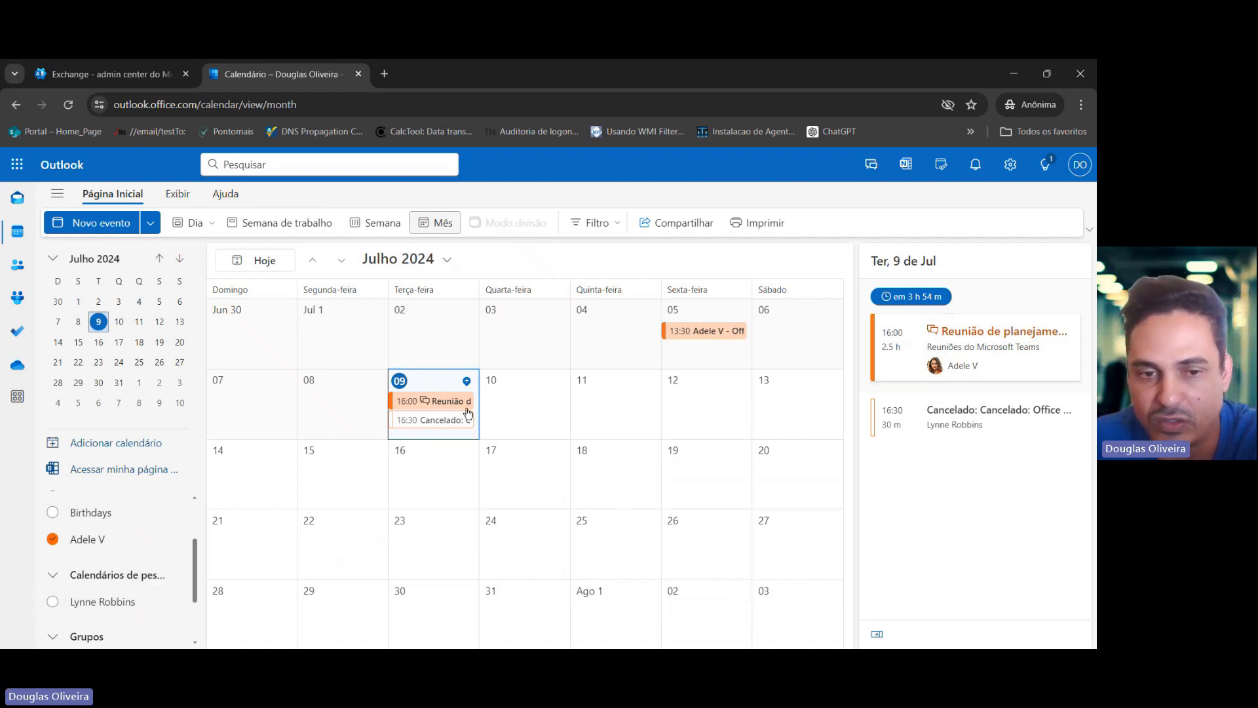
left_click(439, 401)
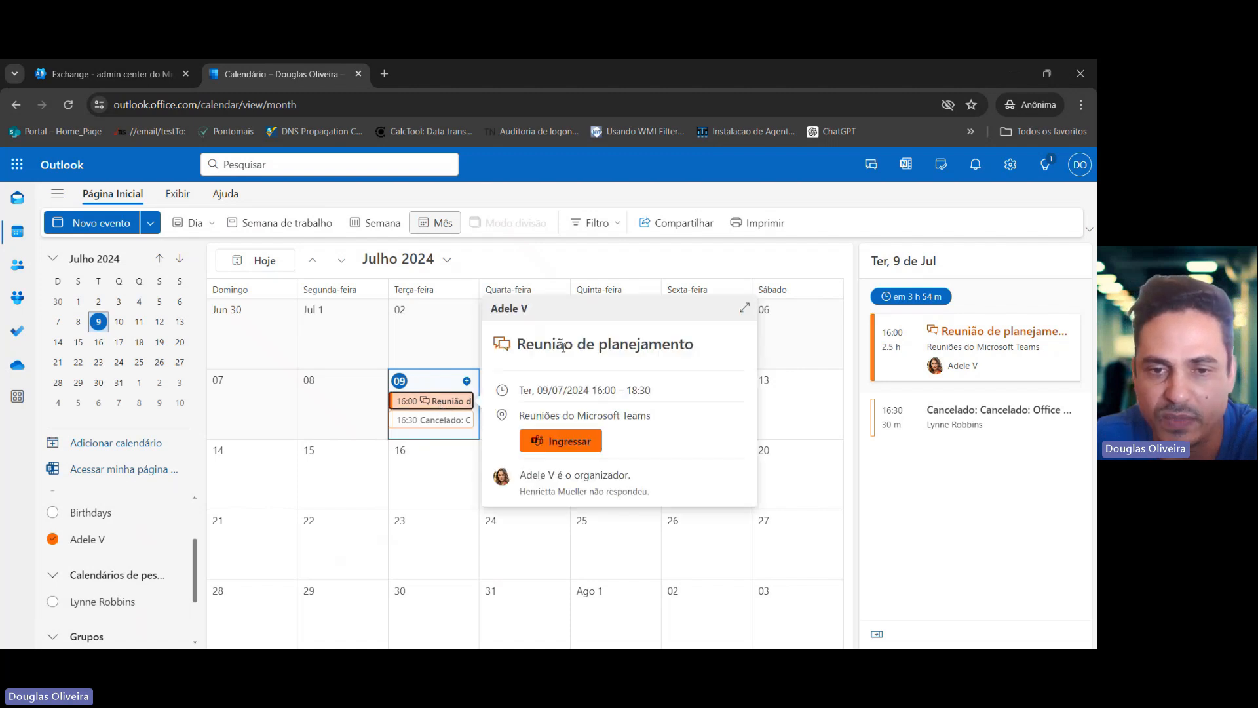
left_click_drag(535, 346, 693, 345)
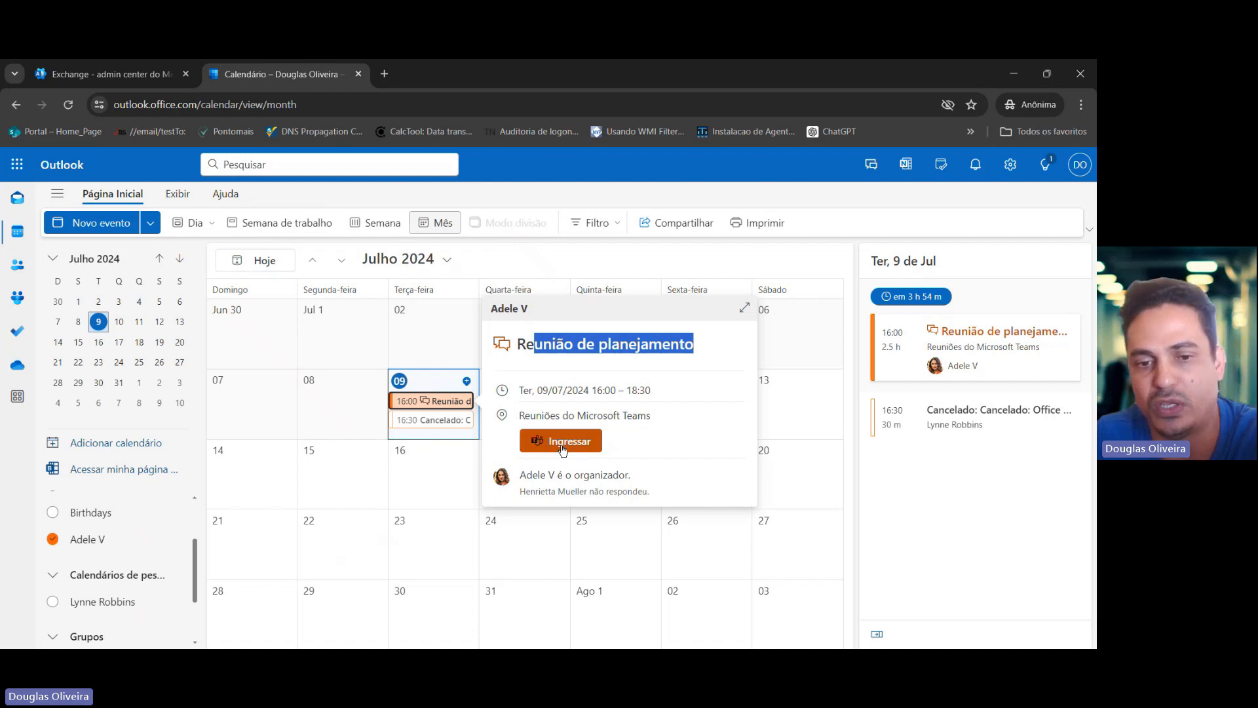
Show the shared colleague's calendar again and open its busy event on July 24.
scroll(157, 511, "down", 2)
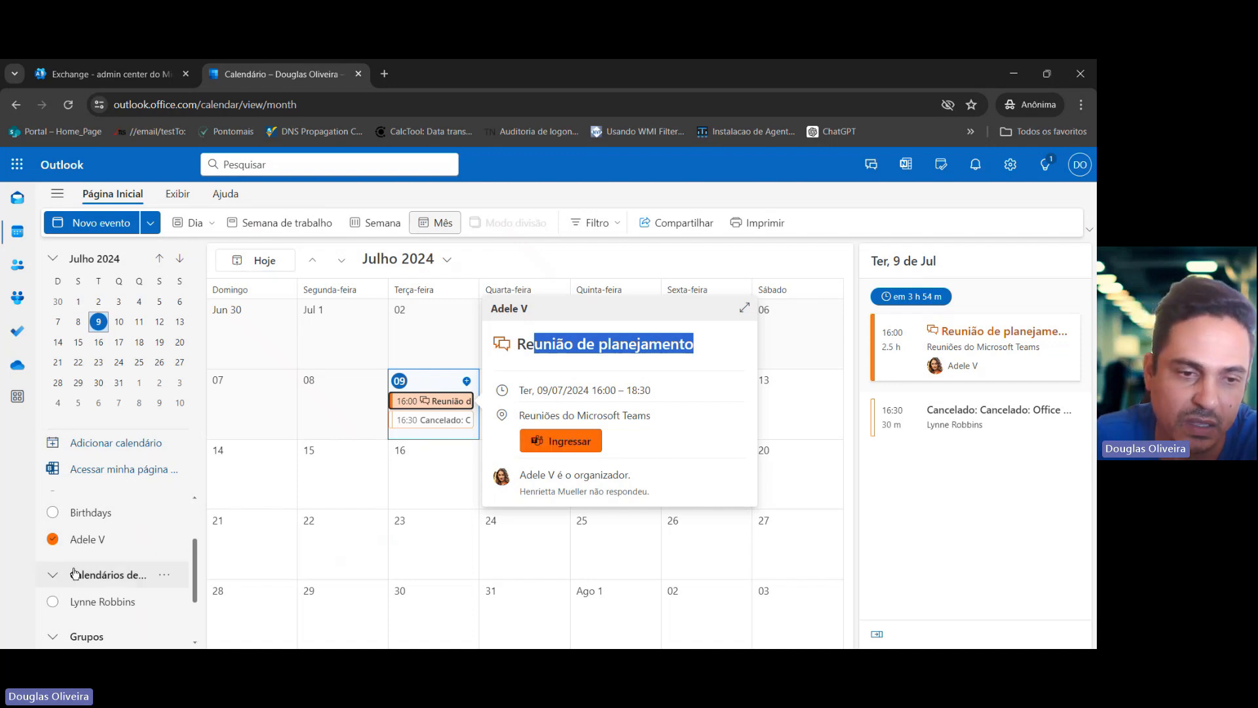
left_click(131, 533)
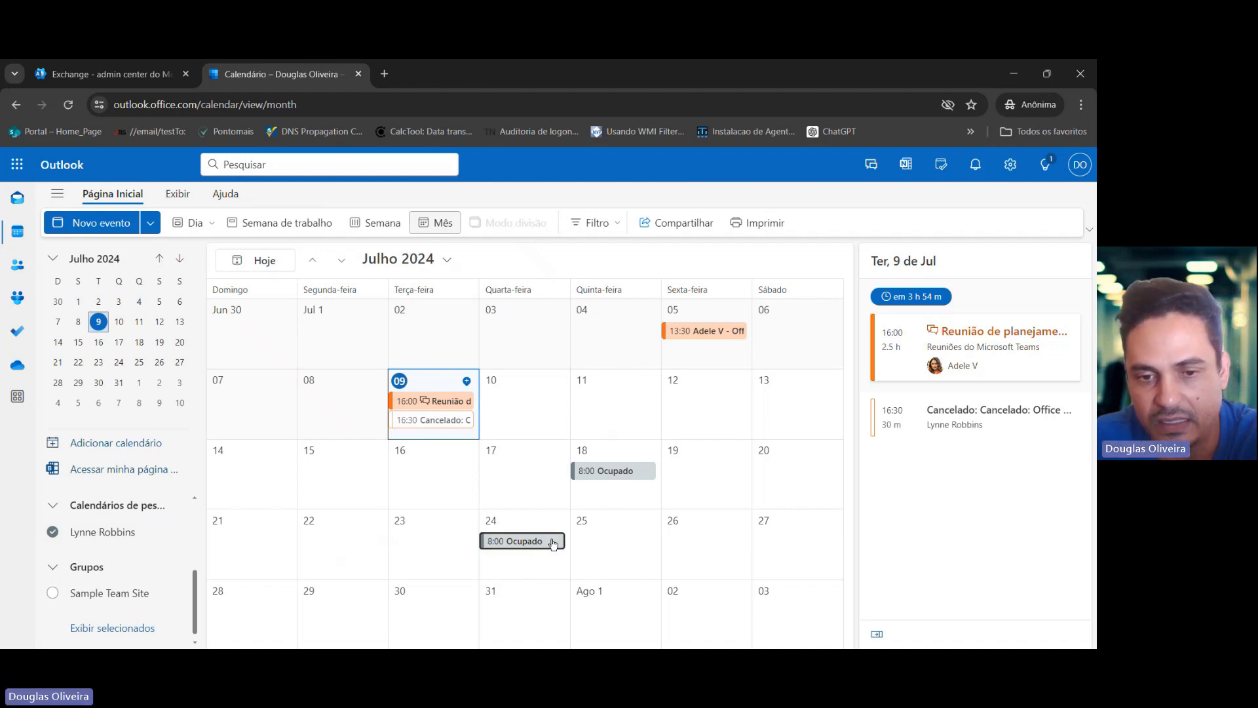
left_click(552, 541)
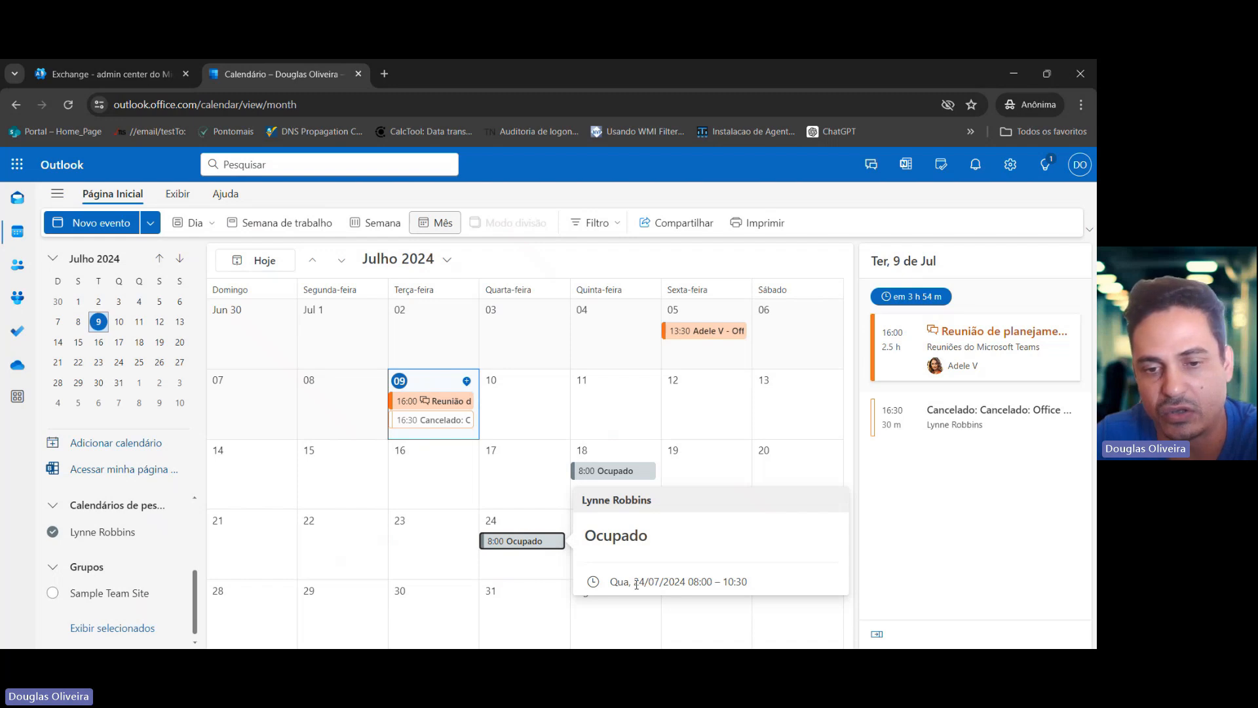
left_click_drag(636, 583, 712, 584)
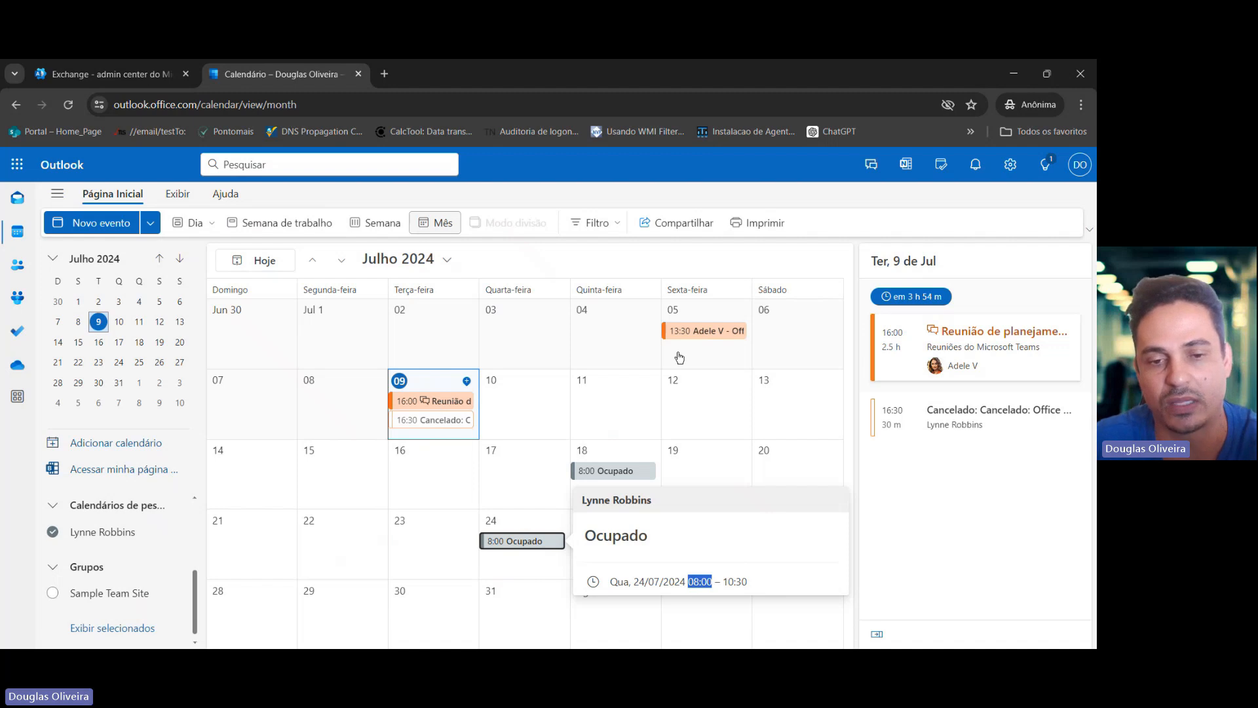
left_click(777, 380)
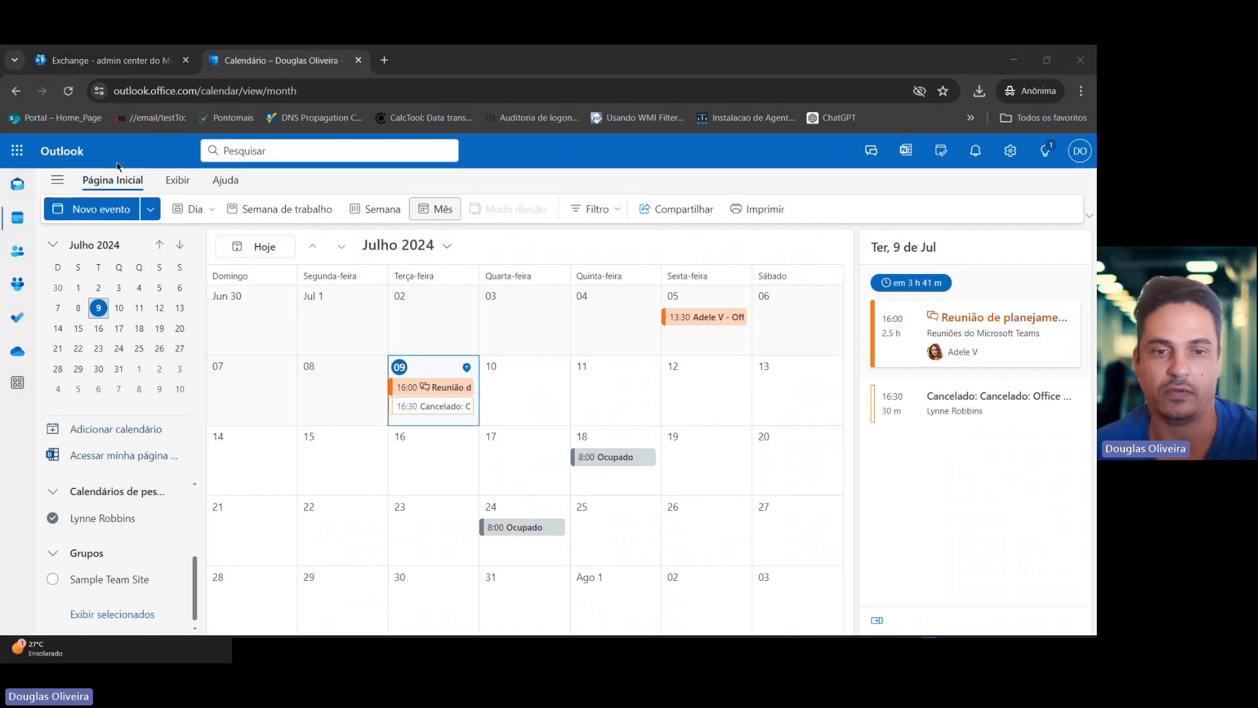
Go to the admin center and open App registrations in the Microsoft Entra admin center.
left_click(144, 64)
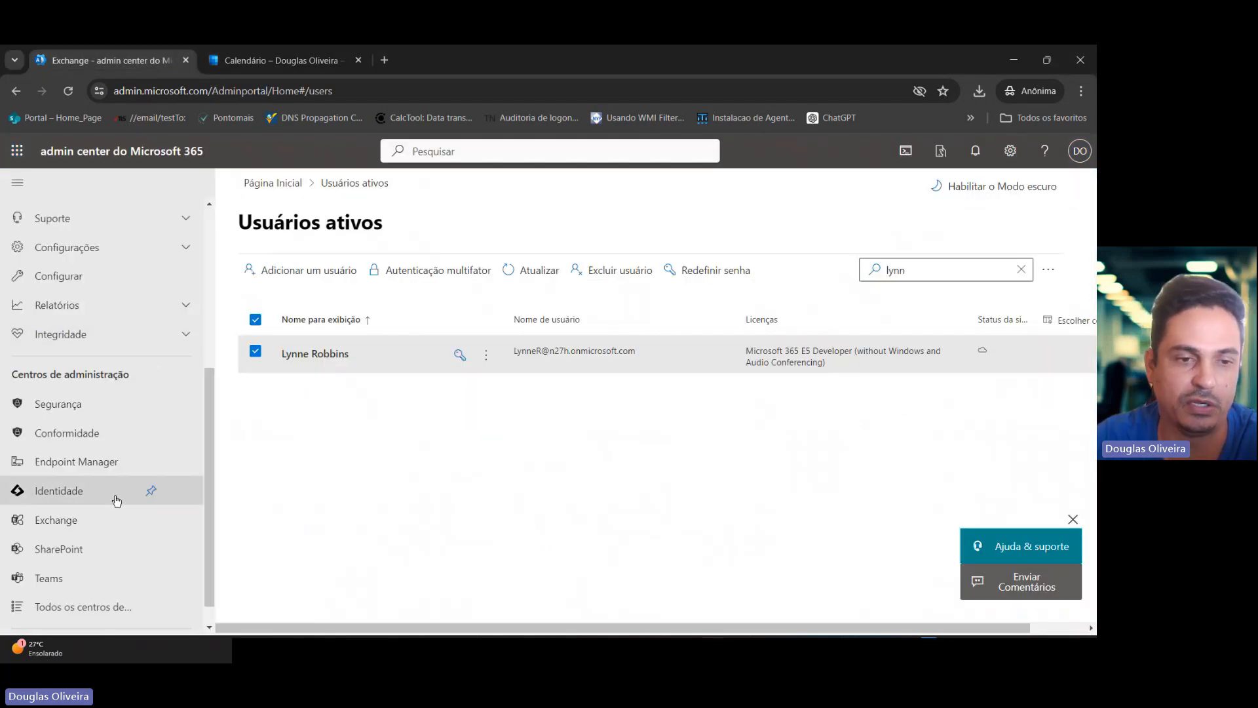
left_click(80, 496)
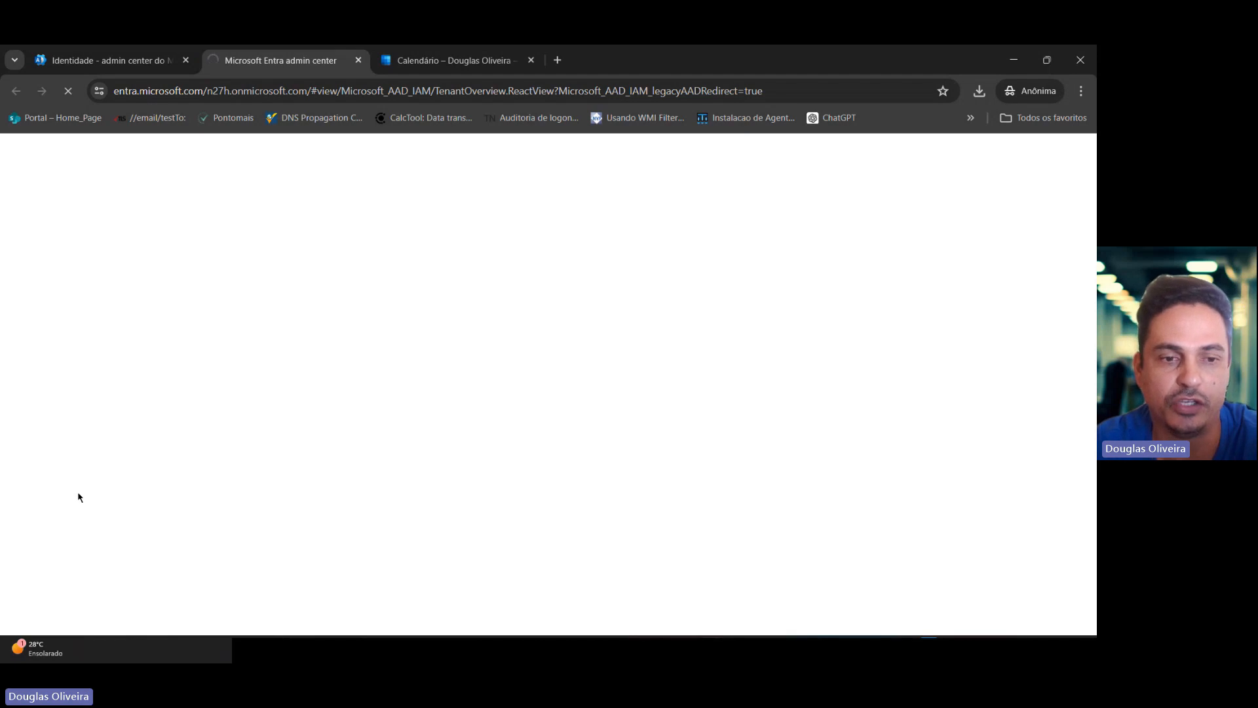
left_click(68, 438)
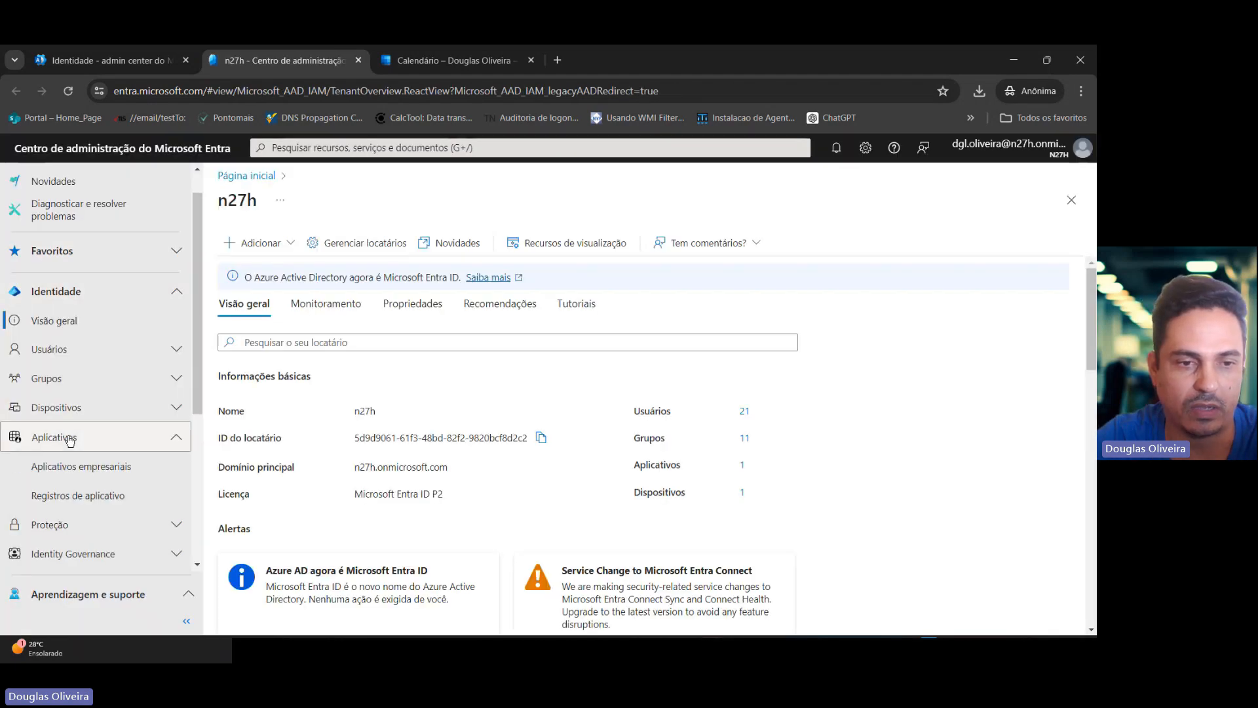
left_click(100, 503)
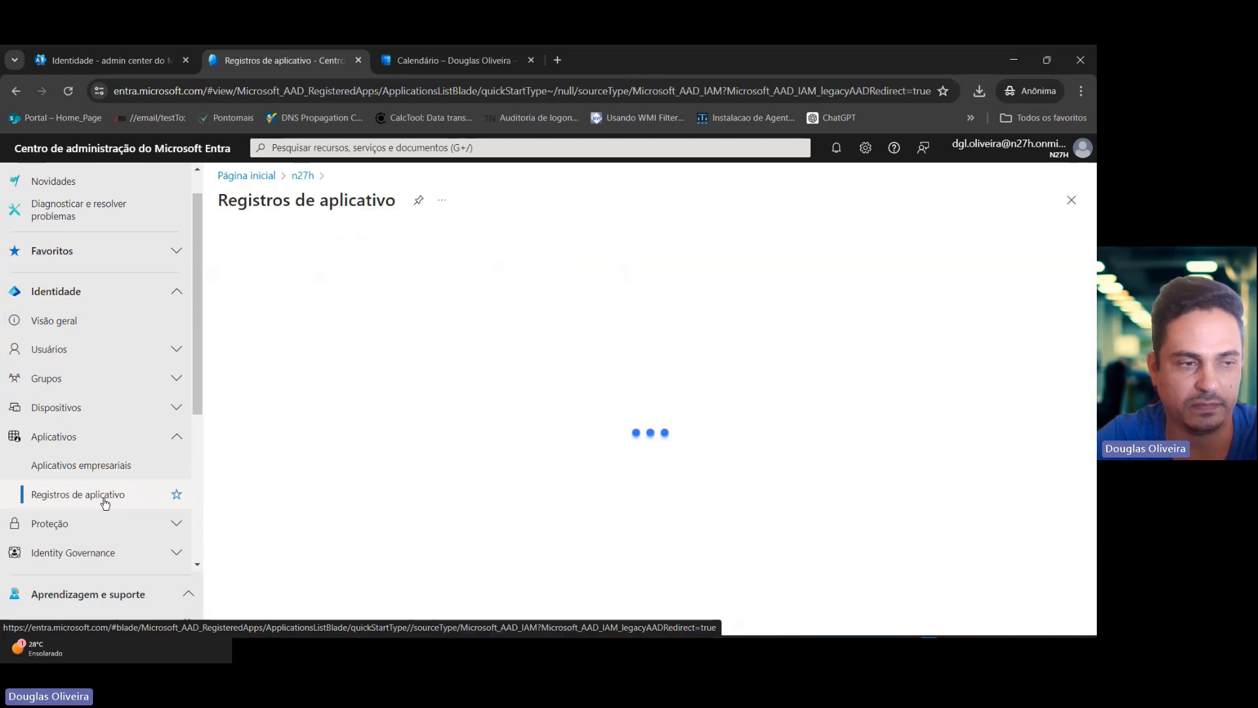
Register a new single-tenant application named Permissões de calendário.
left_click(283, 245)
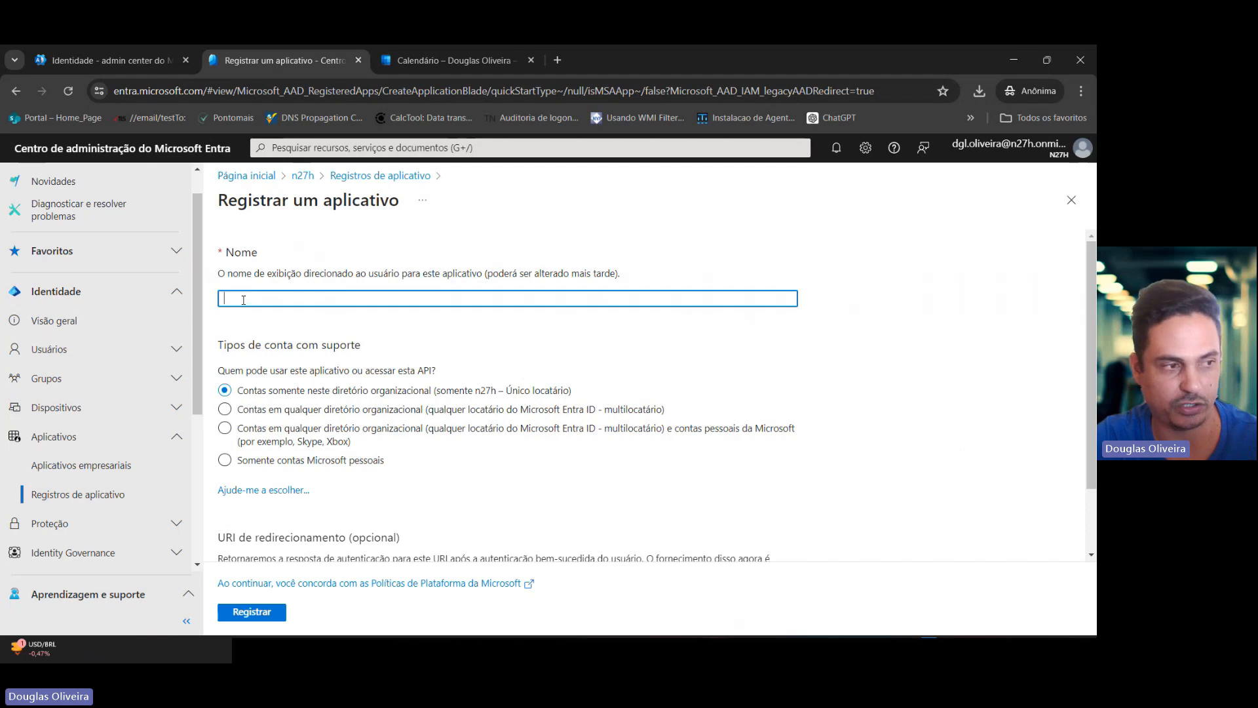
type("Permissões de calendário")
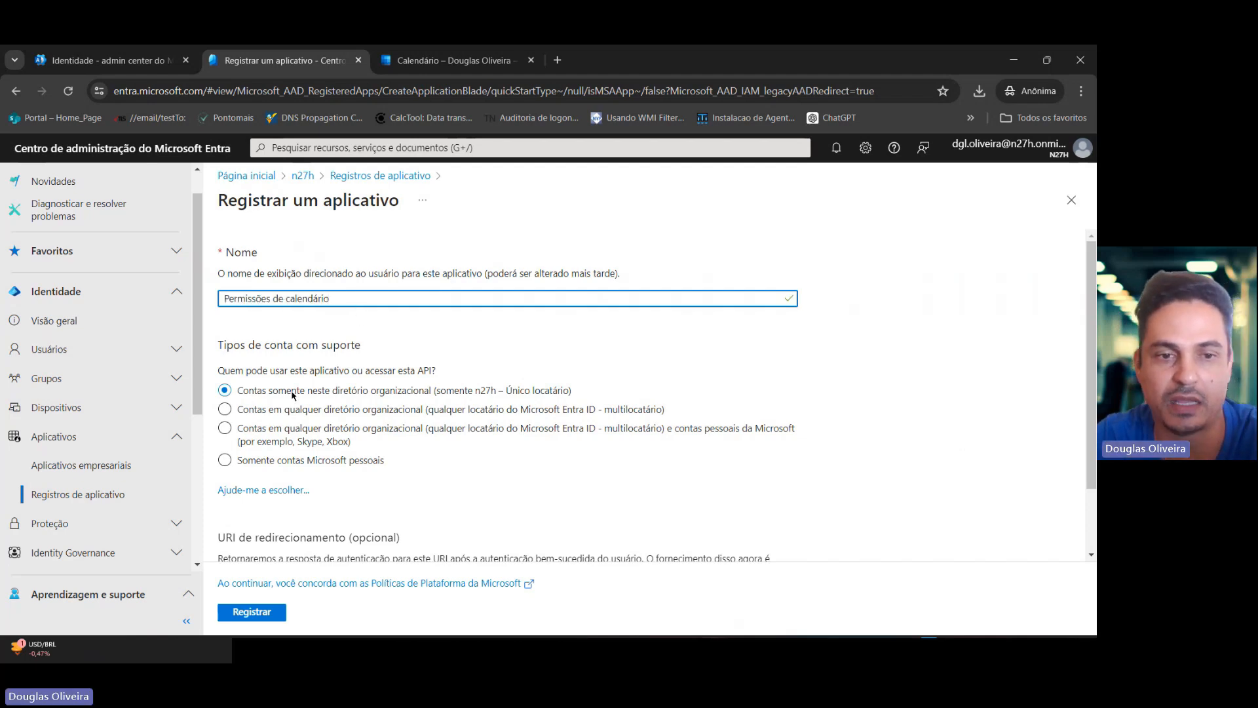
left_click_drag(572, 391, 239, 395)
left_click(621, 368)
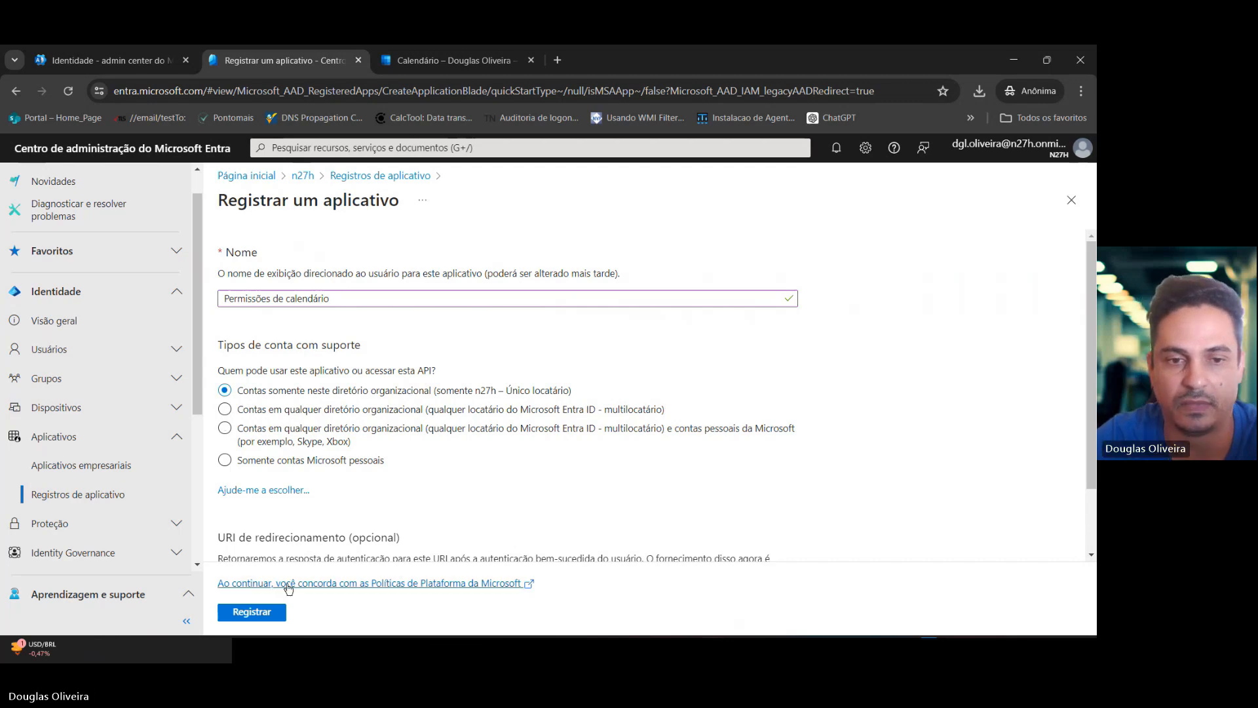
left_click(252, 611)
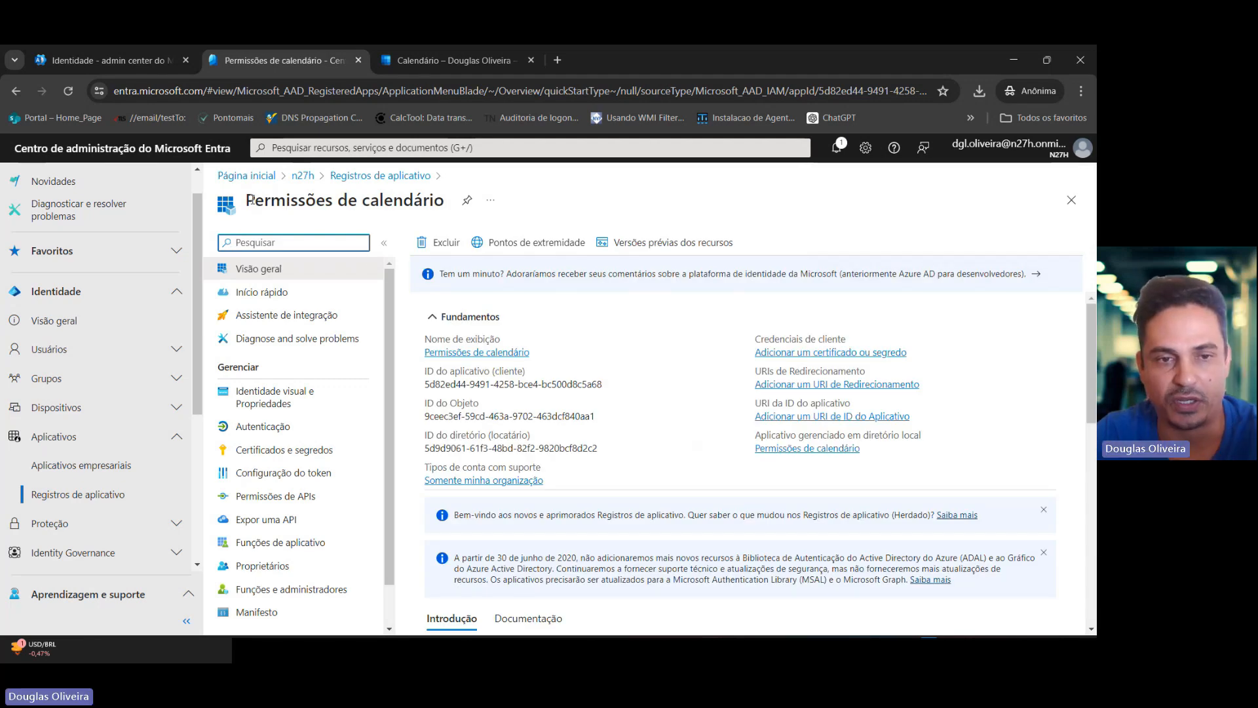
Highlight the application (client) ID and directory (tenant) ID on the new app's overview.
left_click_drag(246, 200, 352, 204)
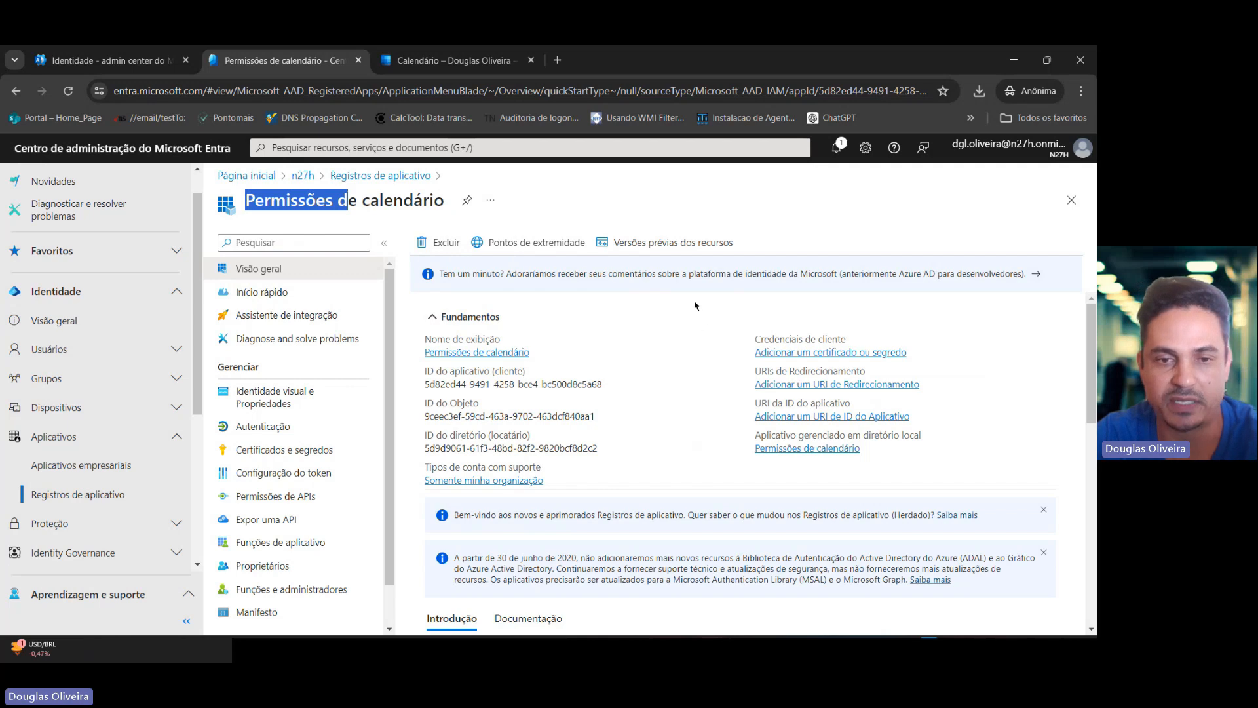
left_click_drag(424, 372, 608, 397)
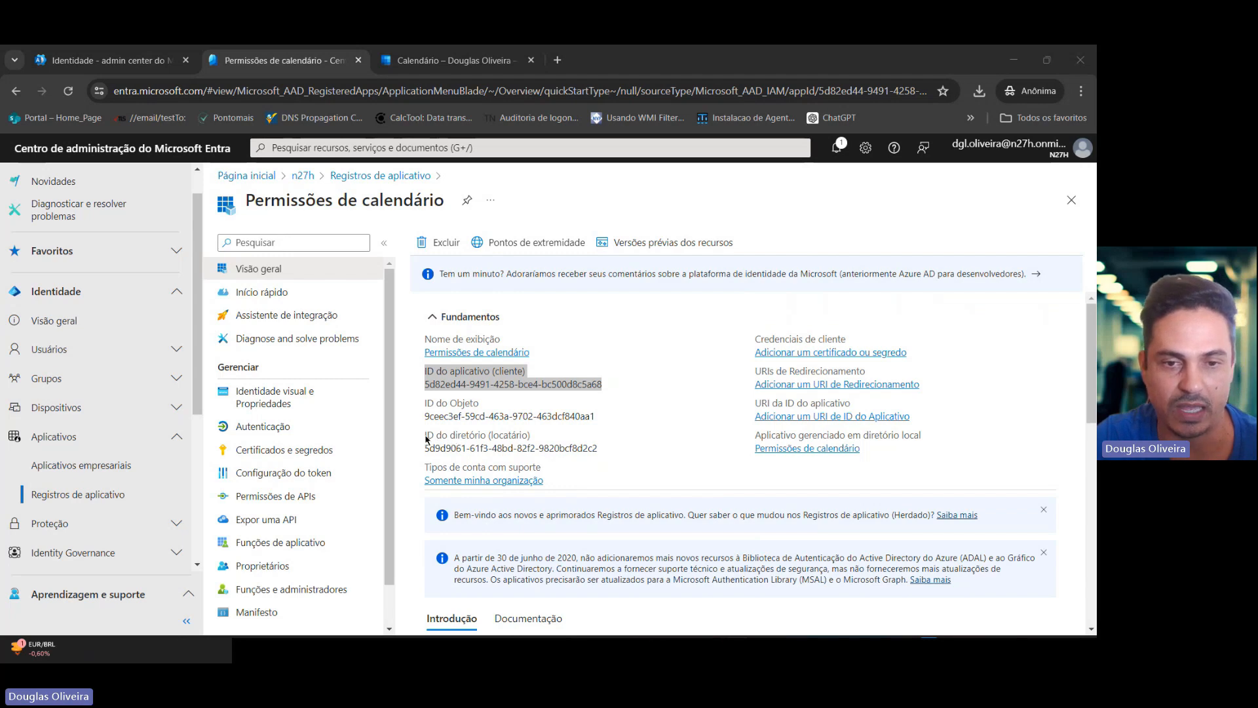
left_click_drag(425, 435, 607, 449)
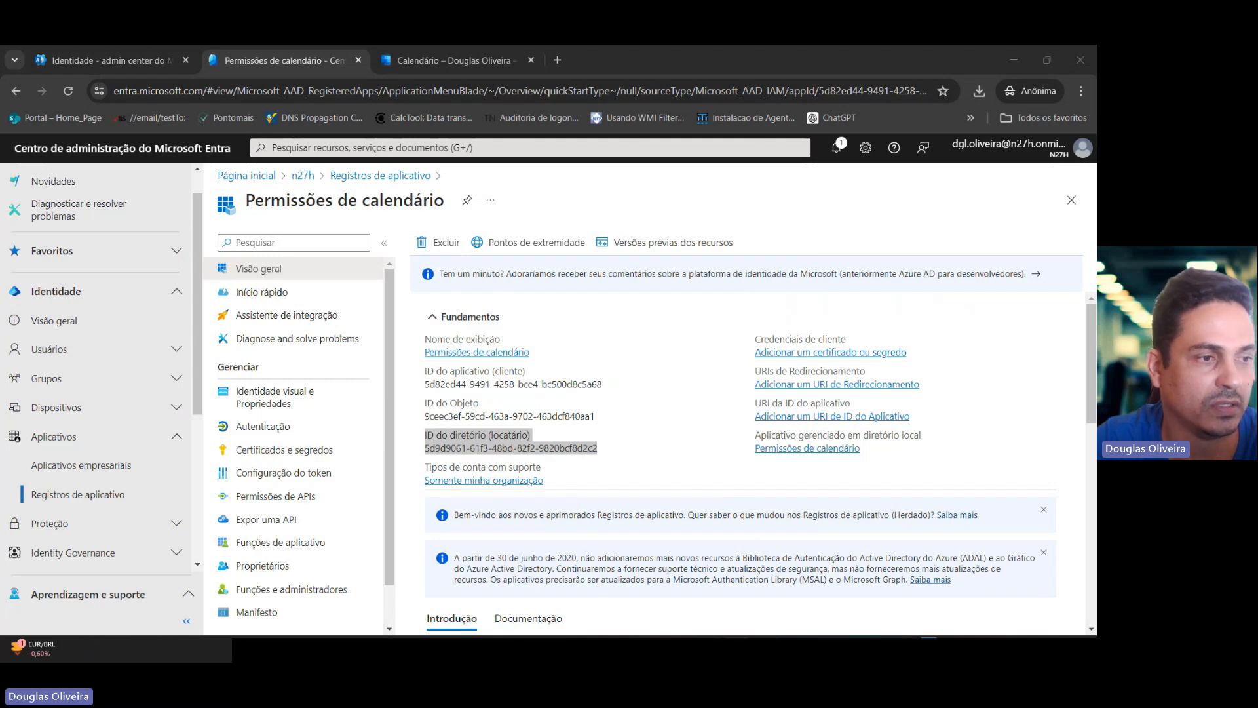
key("alt+Tab")
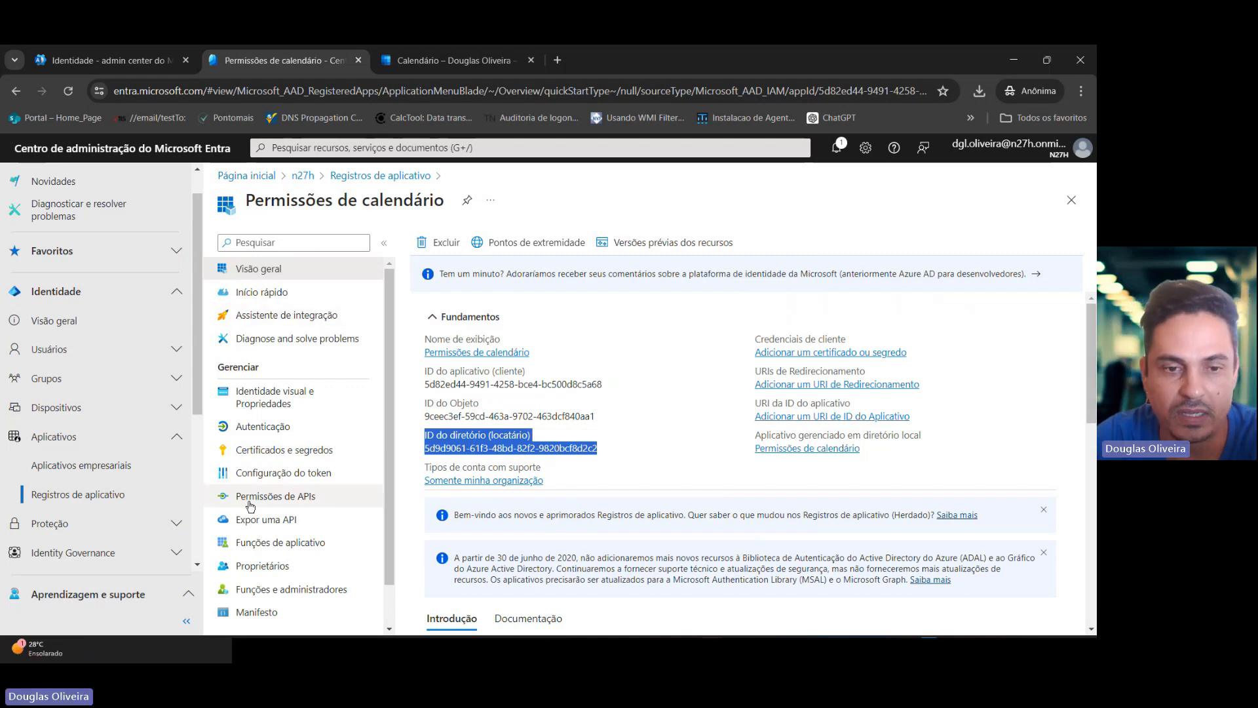
Open the app's API permissions and start adding a Microsoft Graph application permission.
left_click(281, 501)
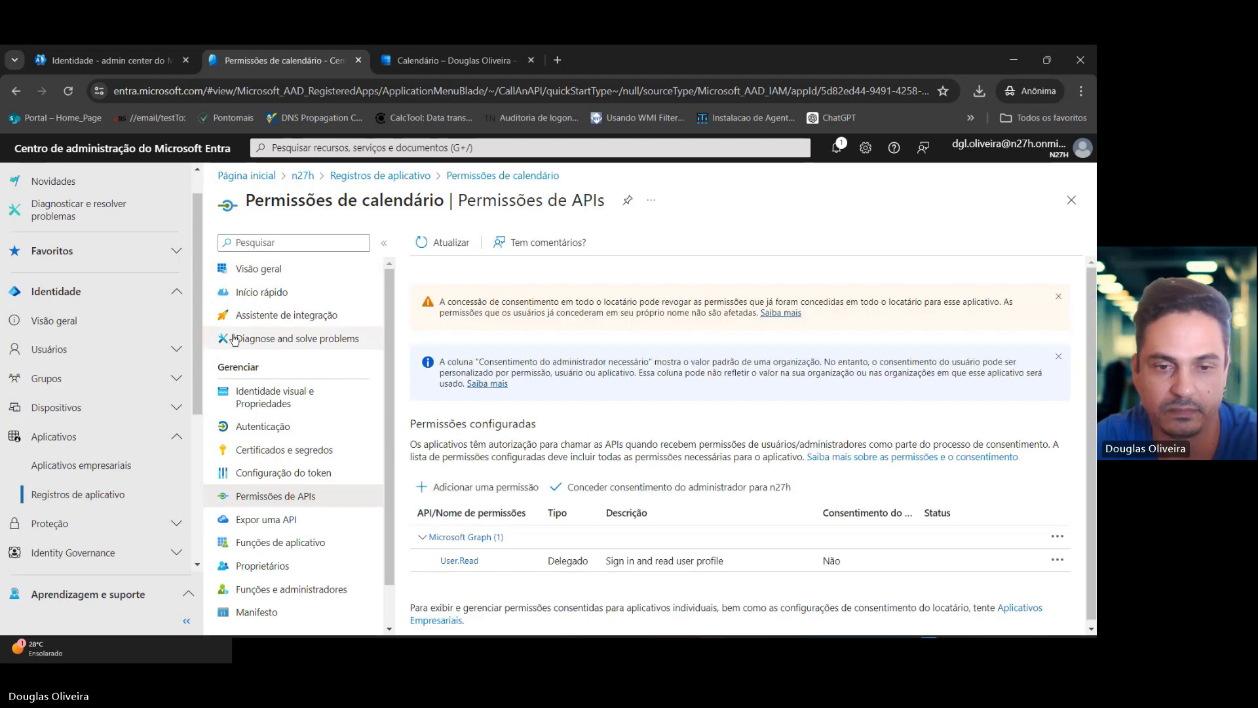
left_click(480, 485)
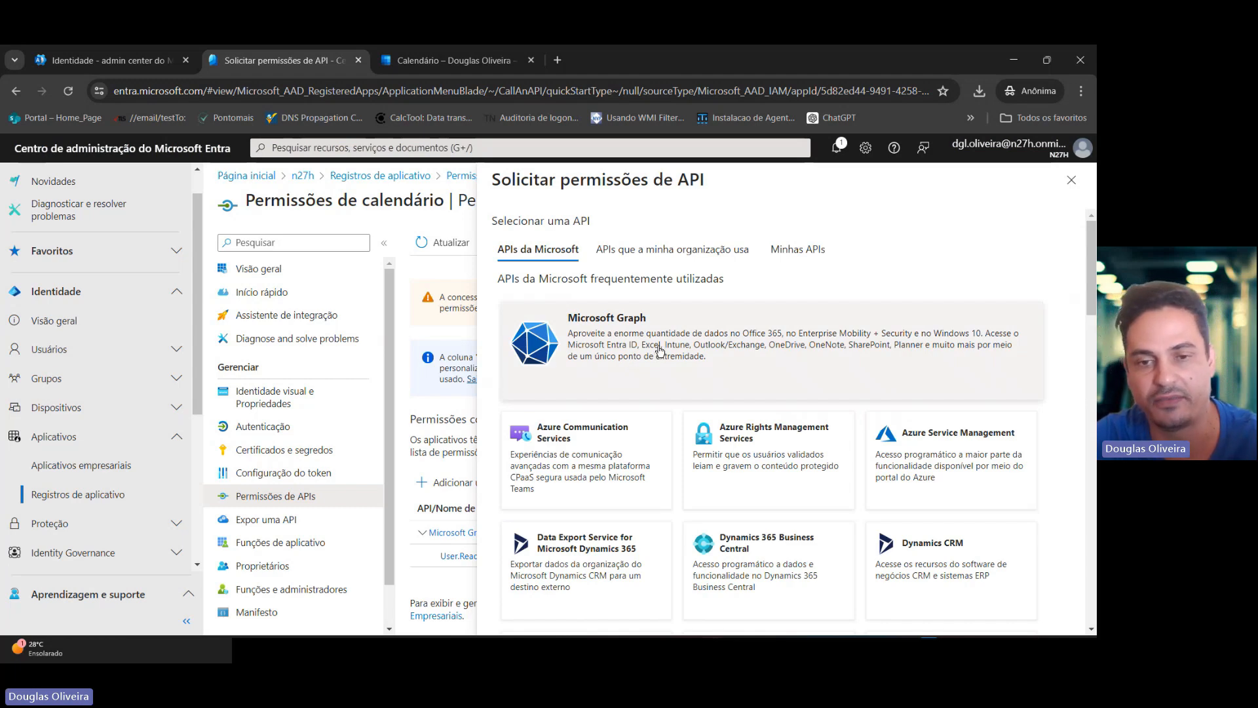
left_click(658, 350)
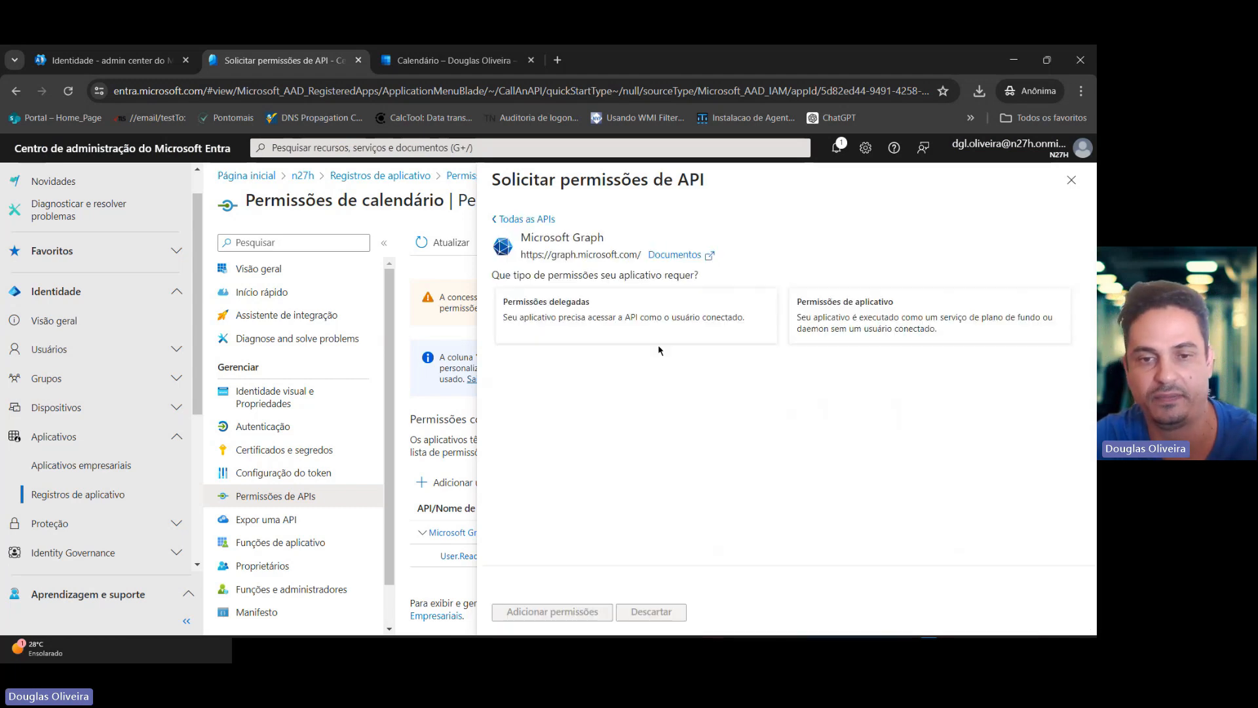
left_click(888, 322)
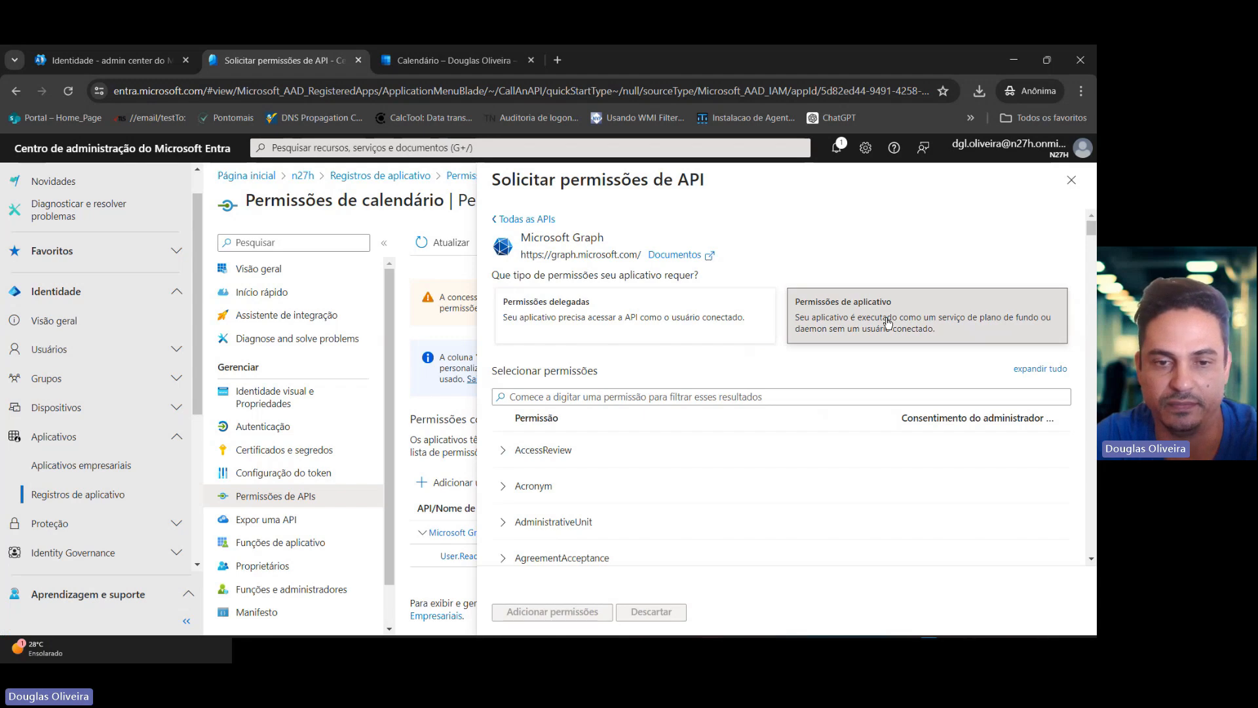
scroll(723, 352, "down", 2)
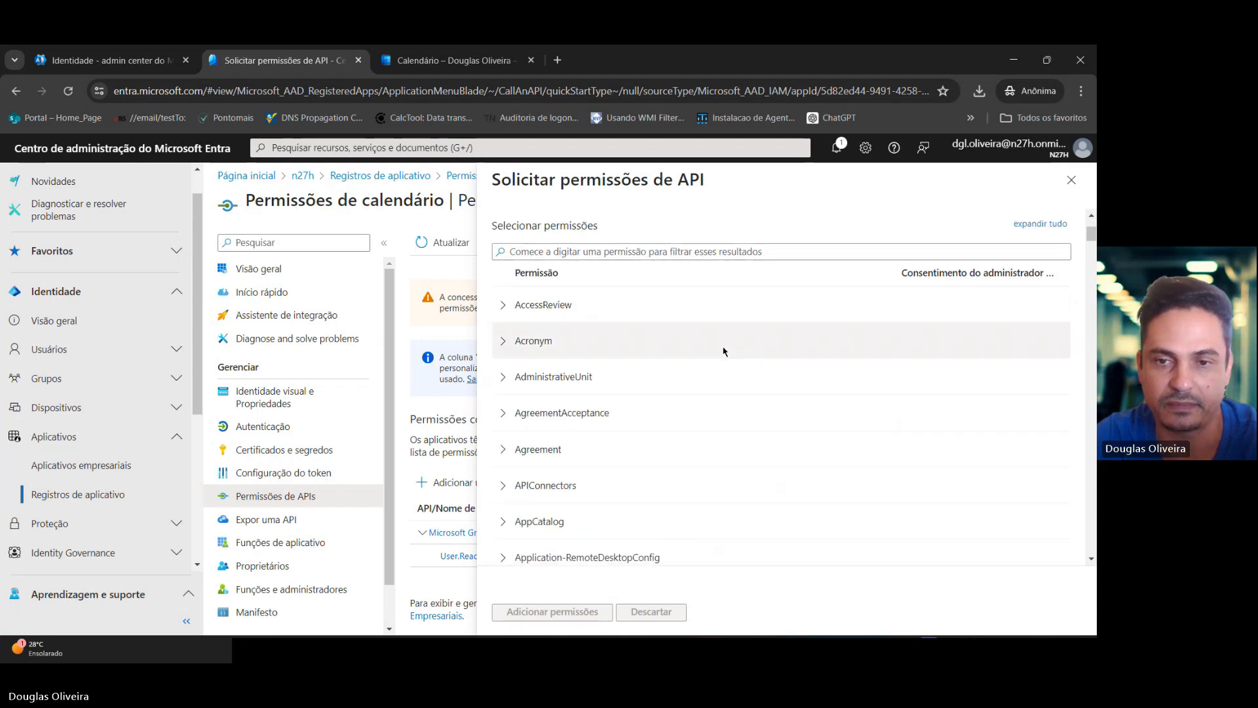
scroll(656, 346, "up", 1)
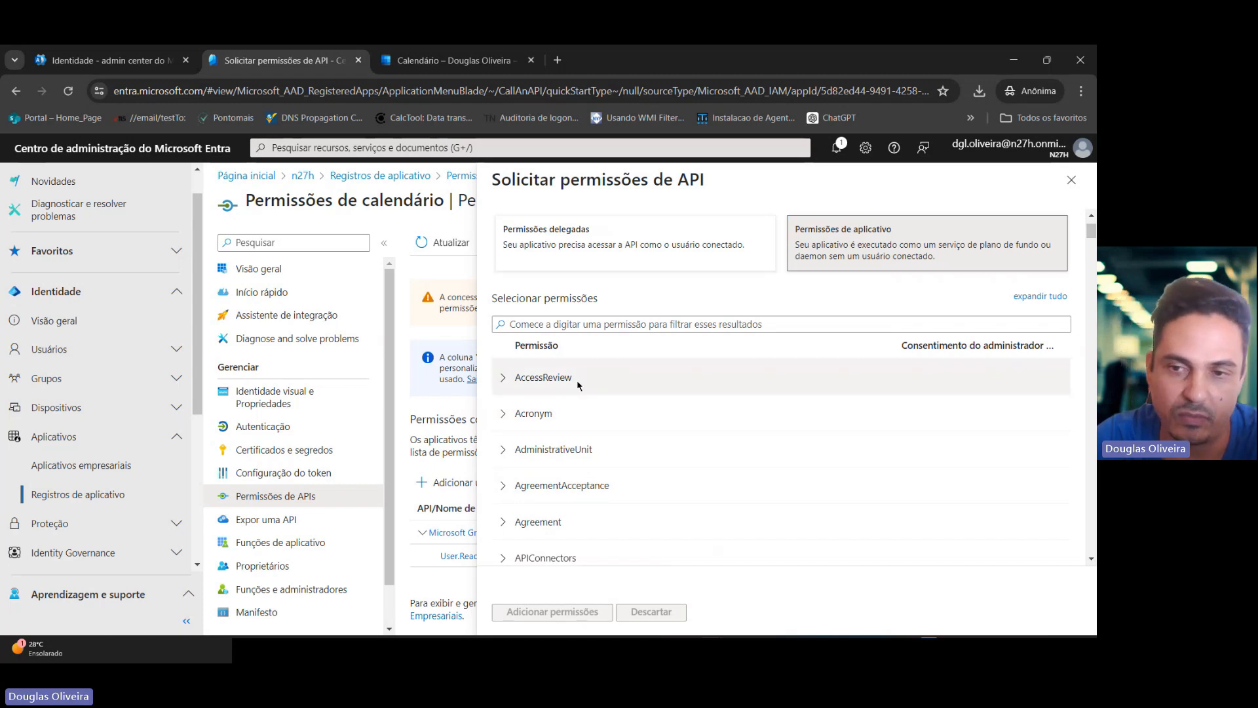
Filter the permissions for User.Read and add the User.Read.All application permission.
left_click(544, 325)
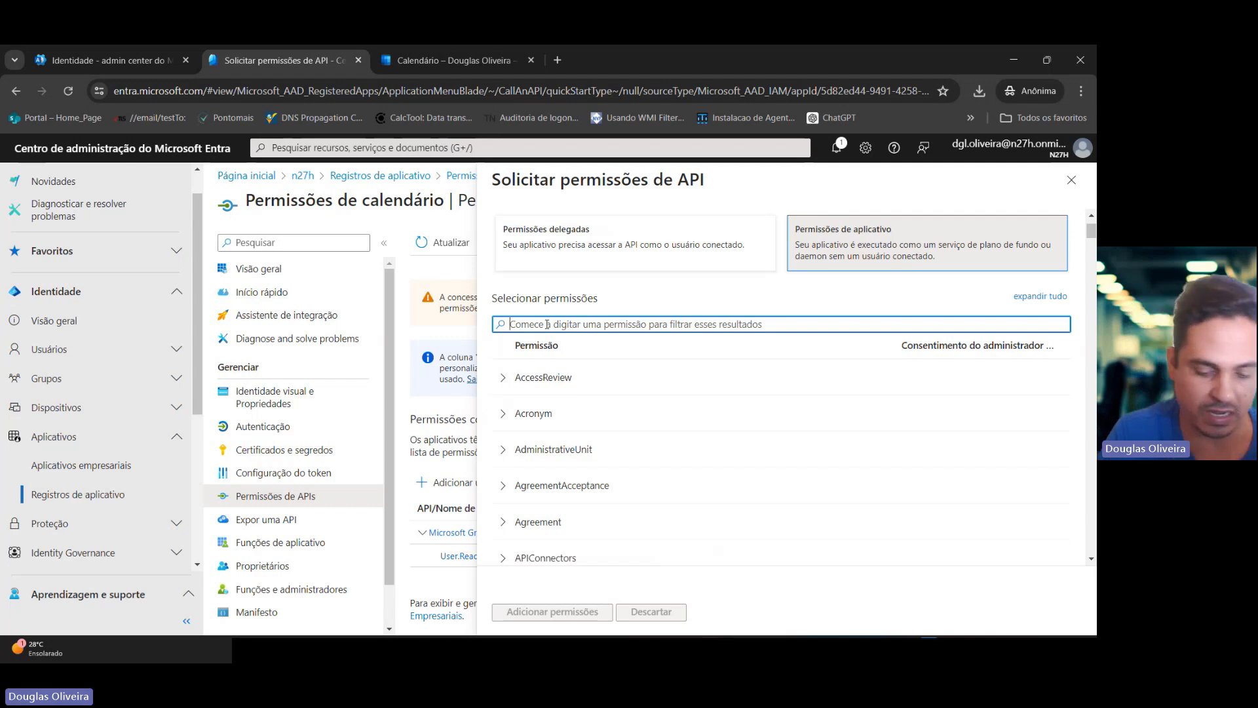
type("User")
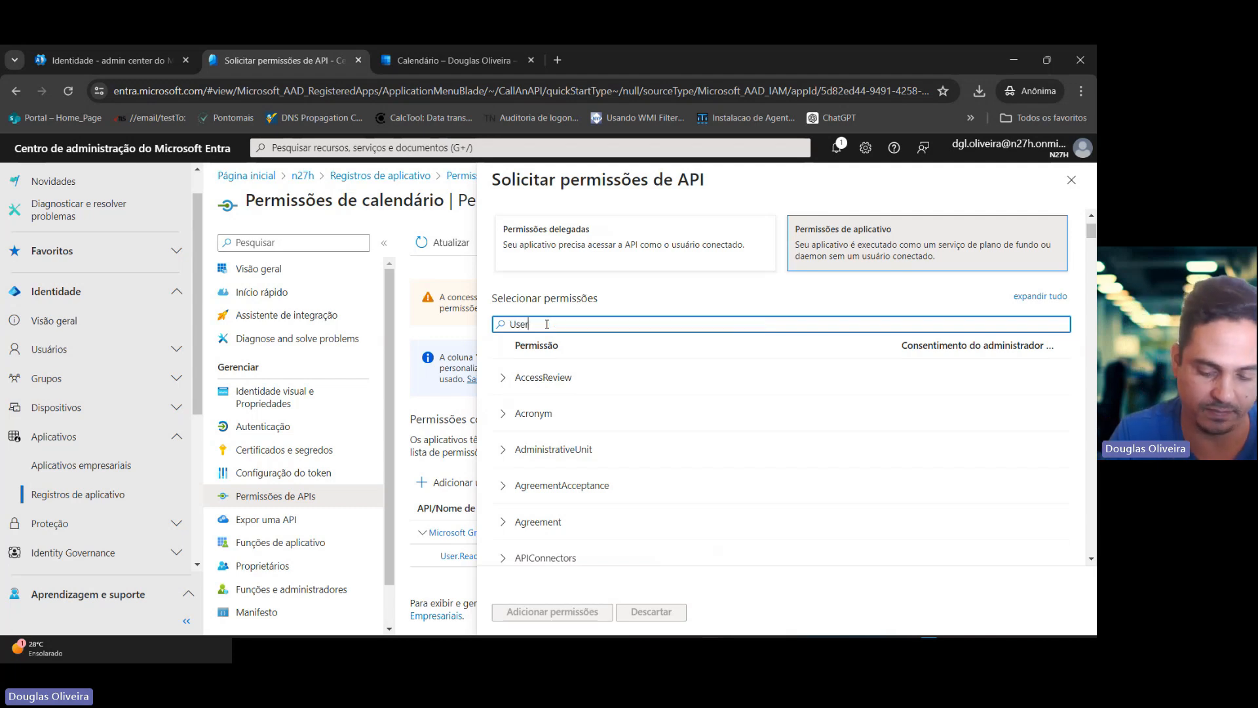
type(".Read")
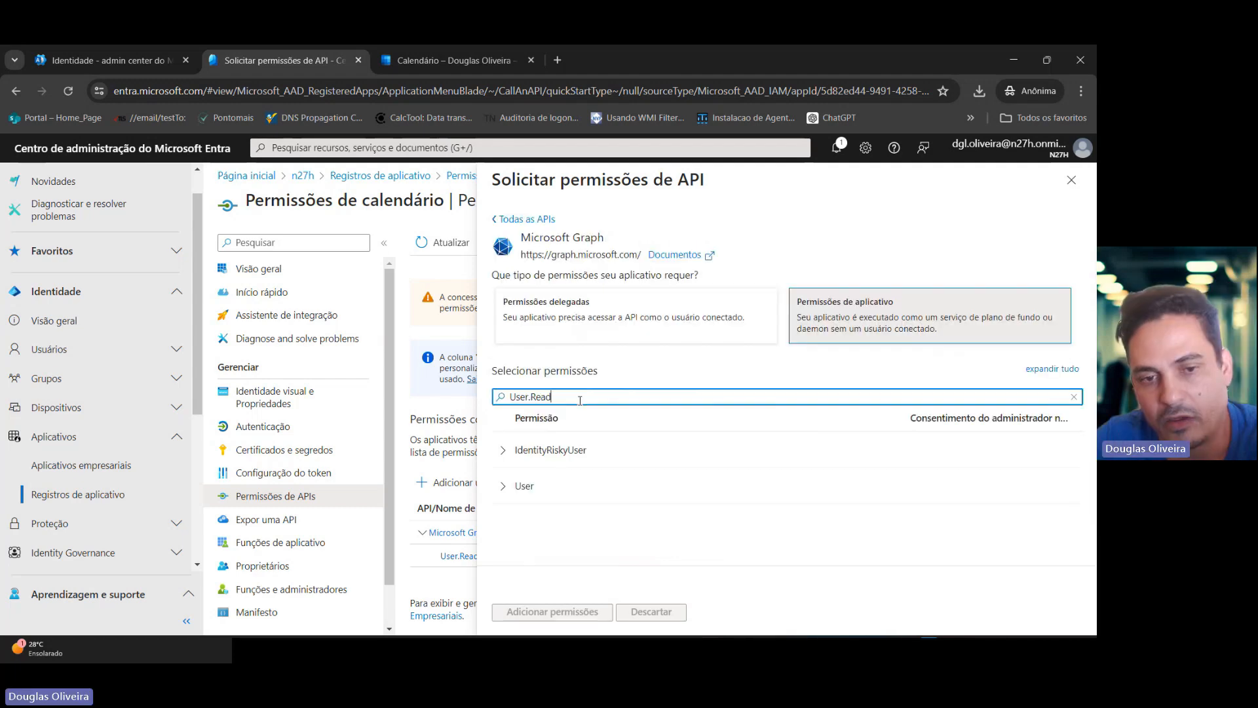
double_click(580, 400)
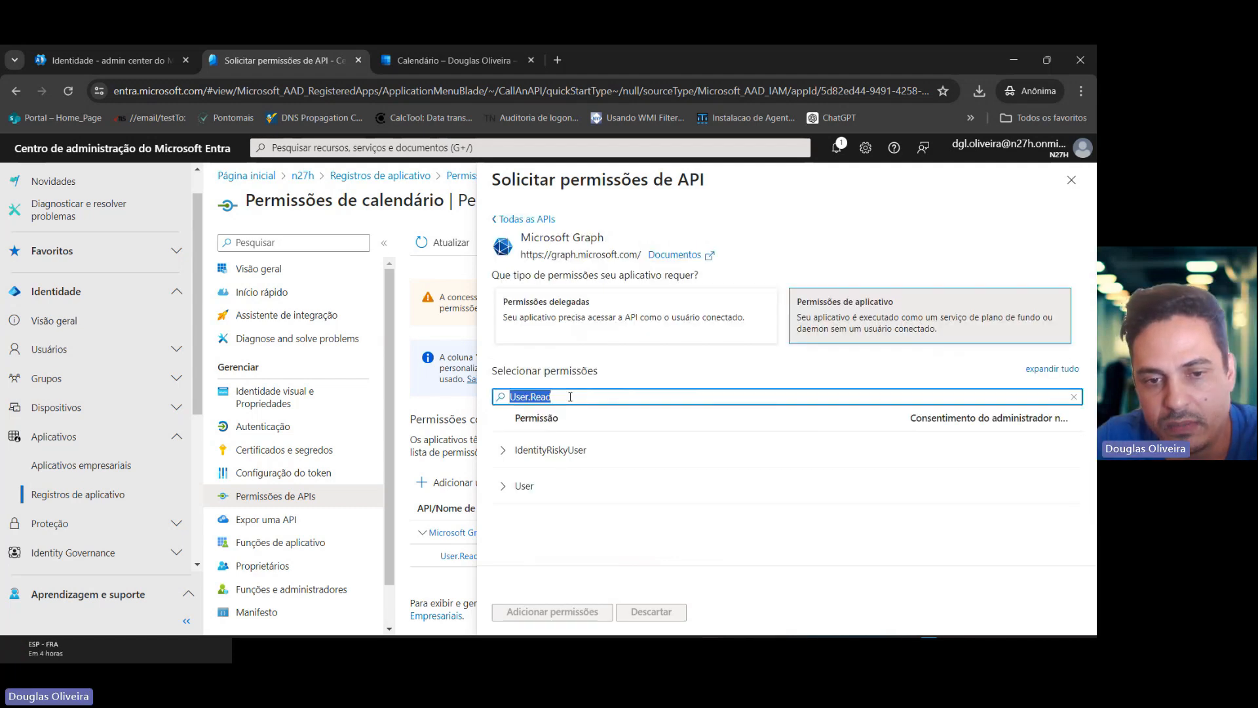
left_click(505, 493)
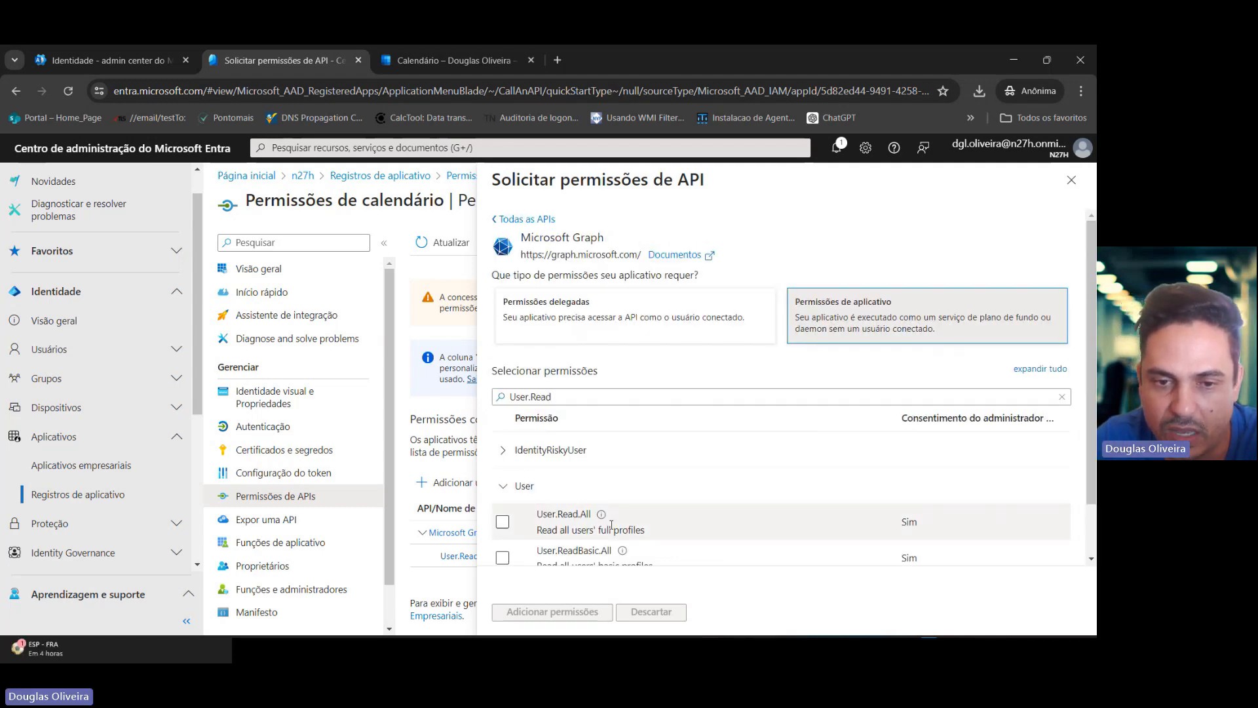
scroll(596, 524, "down", 1)
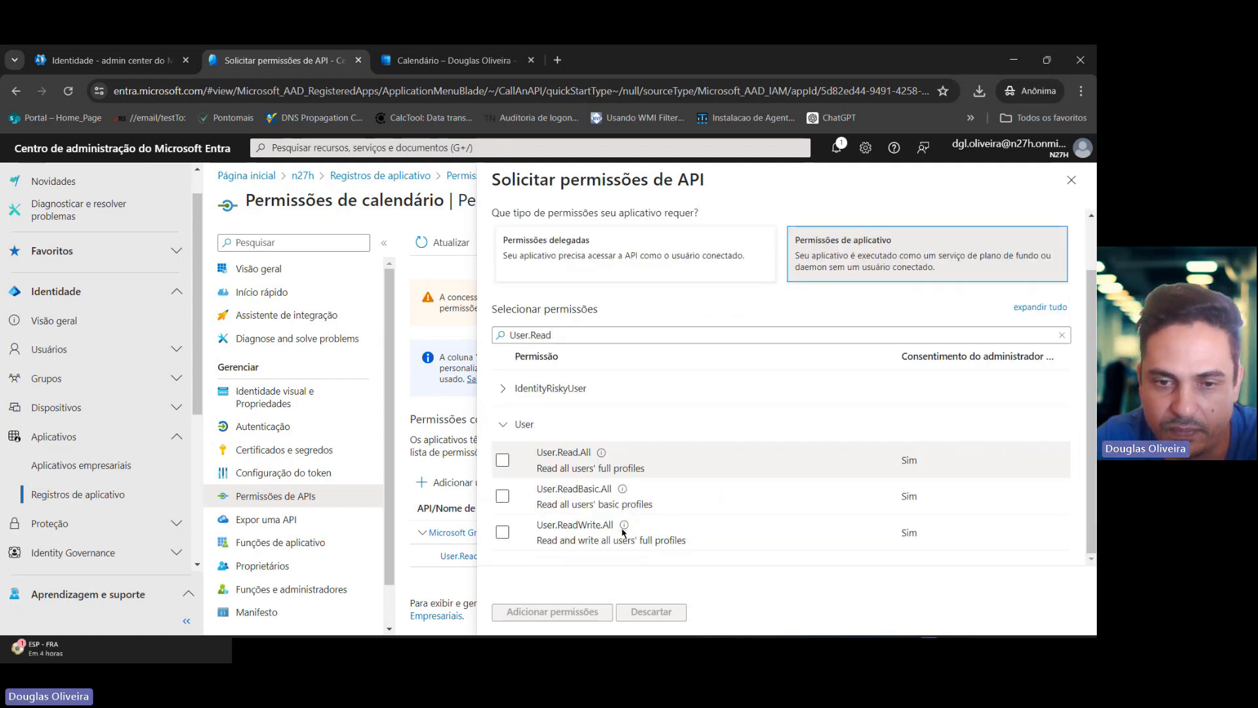
left_click(551, 464)
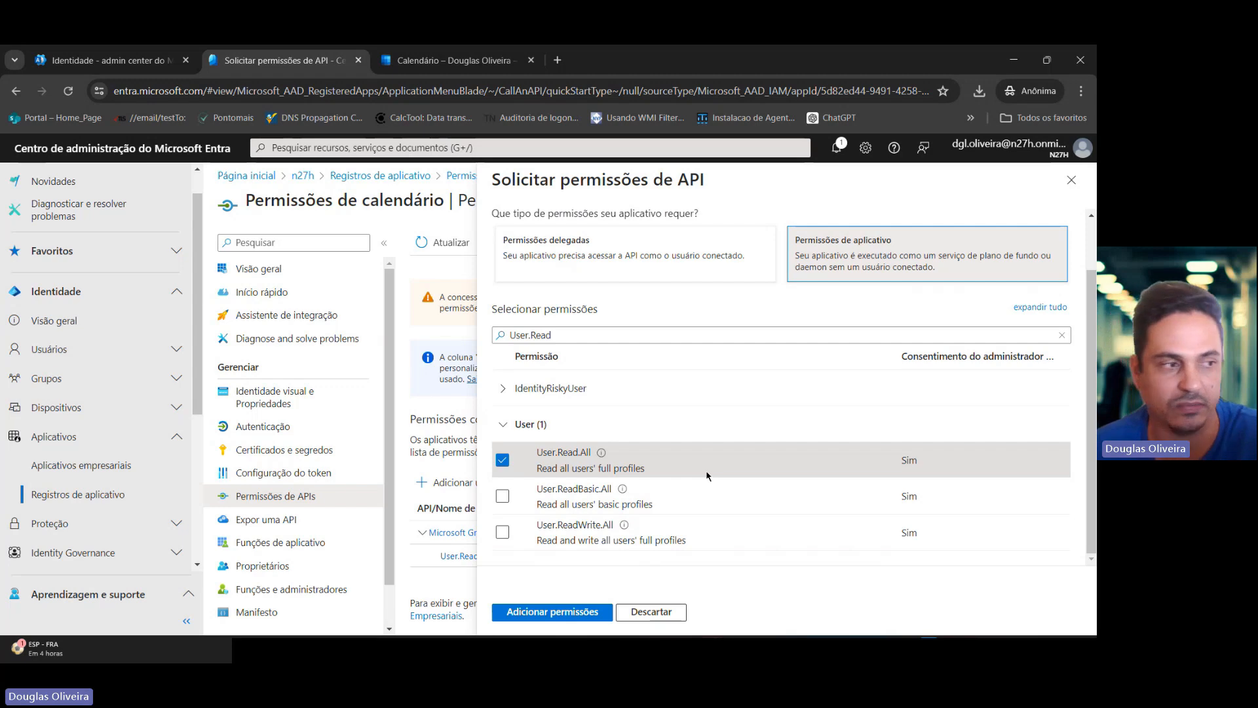
left_click(553, 611)
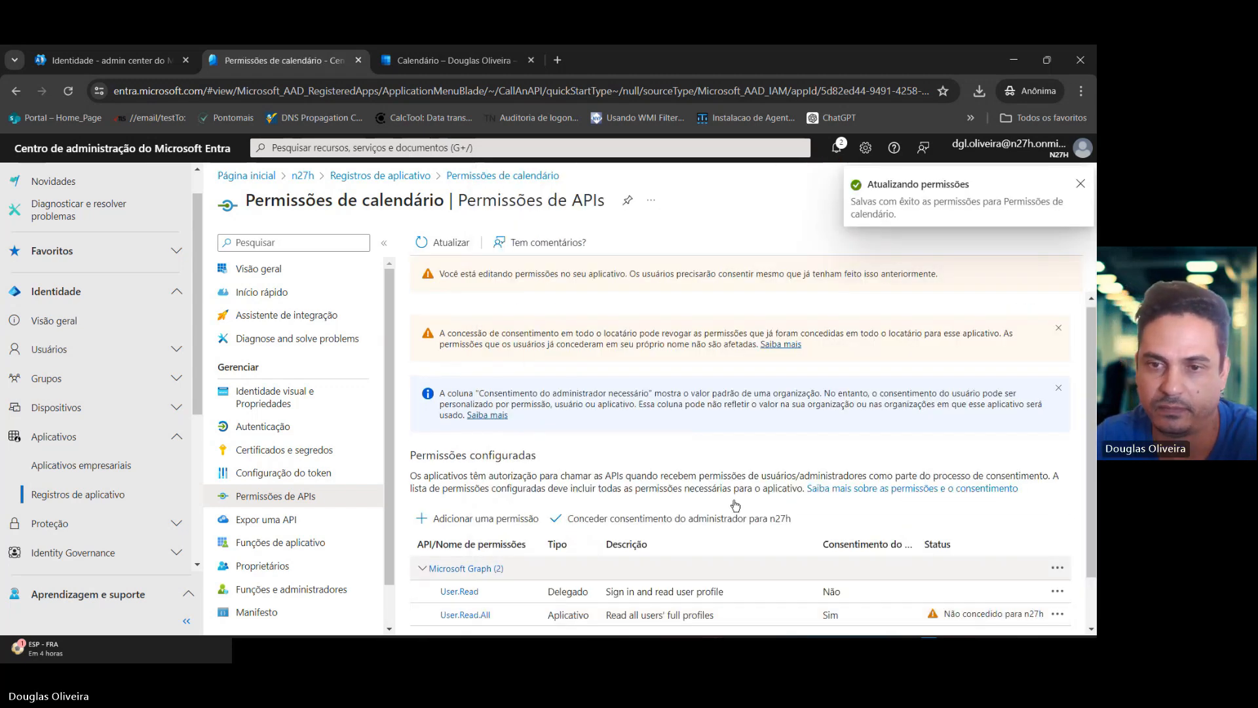
Start adding a Microsoft Graph application permission and filter the permission list for calendar.
left_click(506, 462)
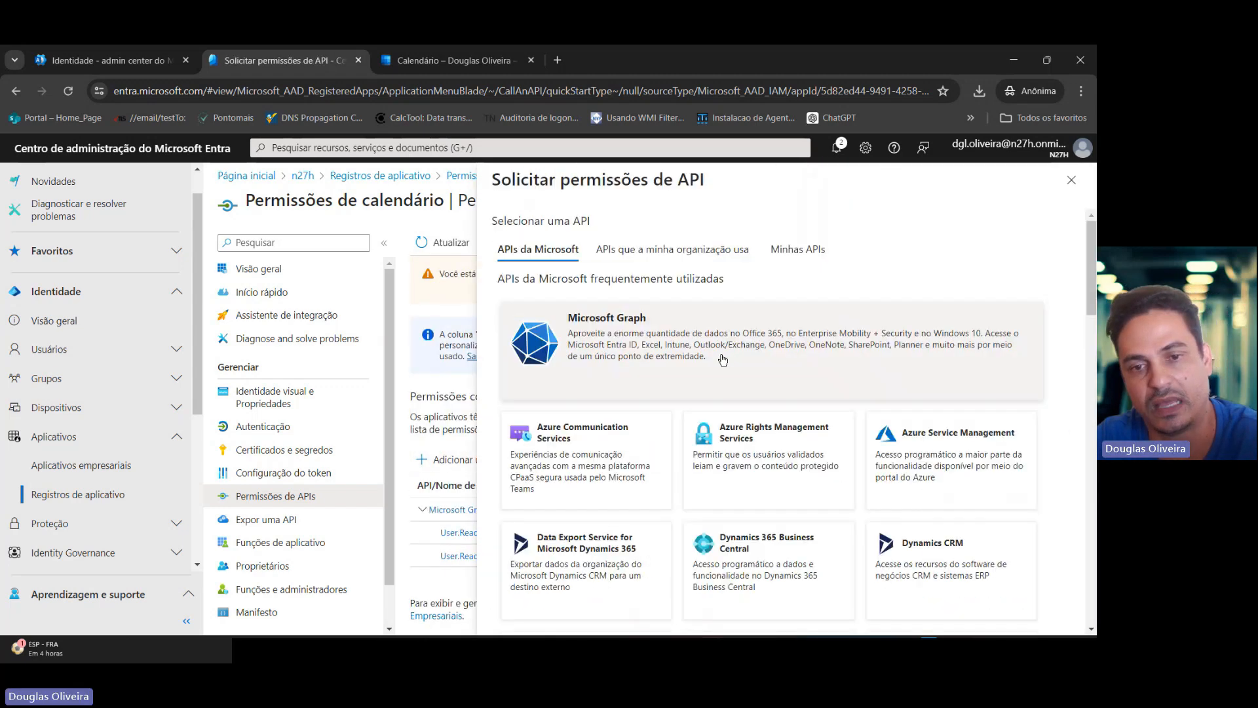
left_click(722, 359)
left_click(904, 330)
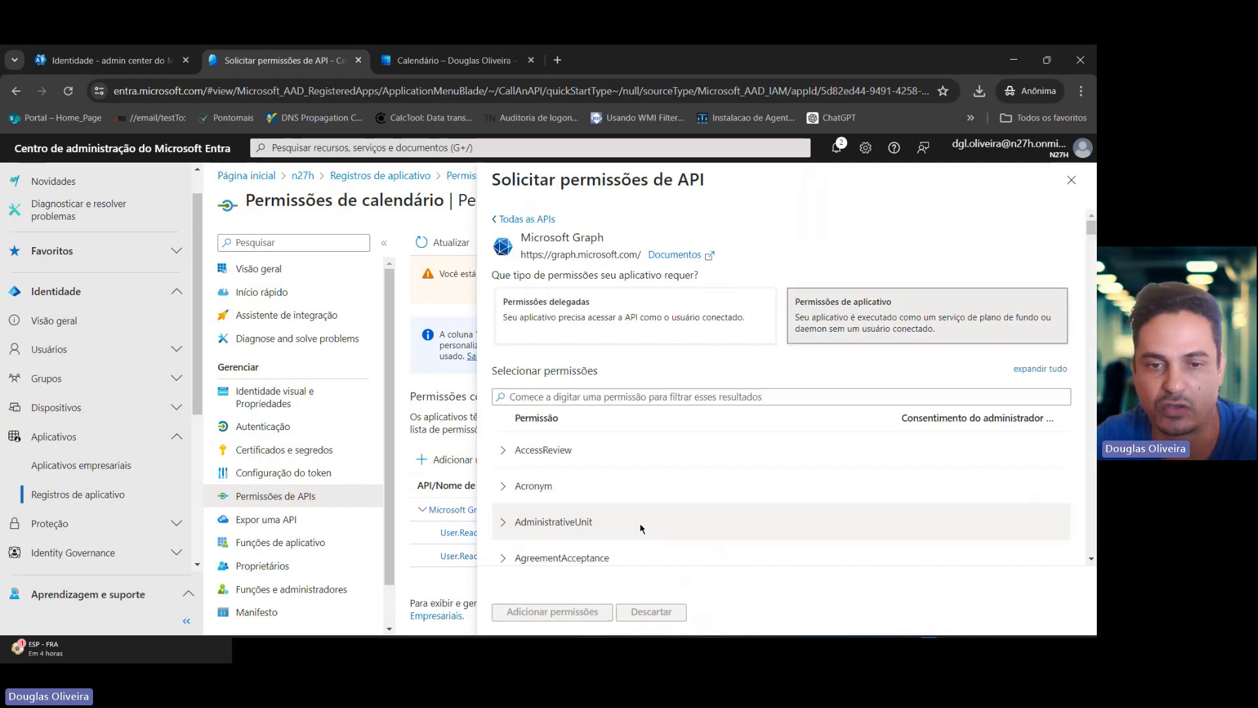
left_click(557, 397)
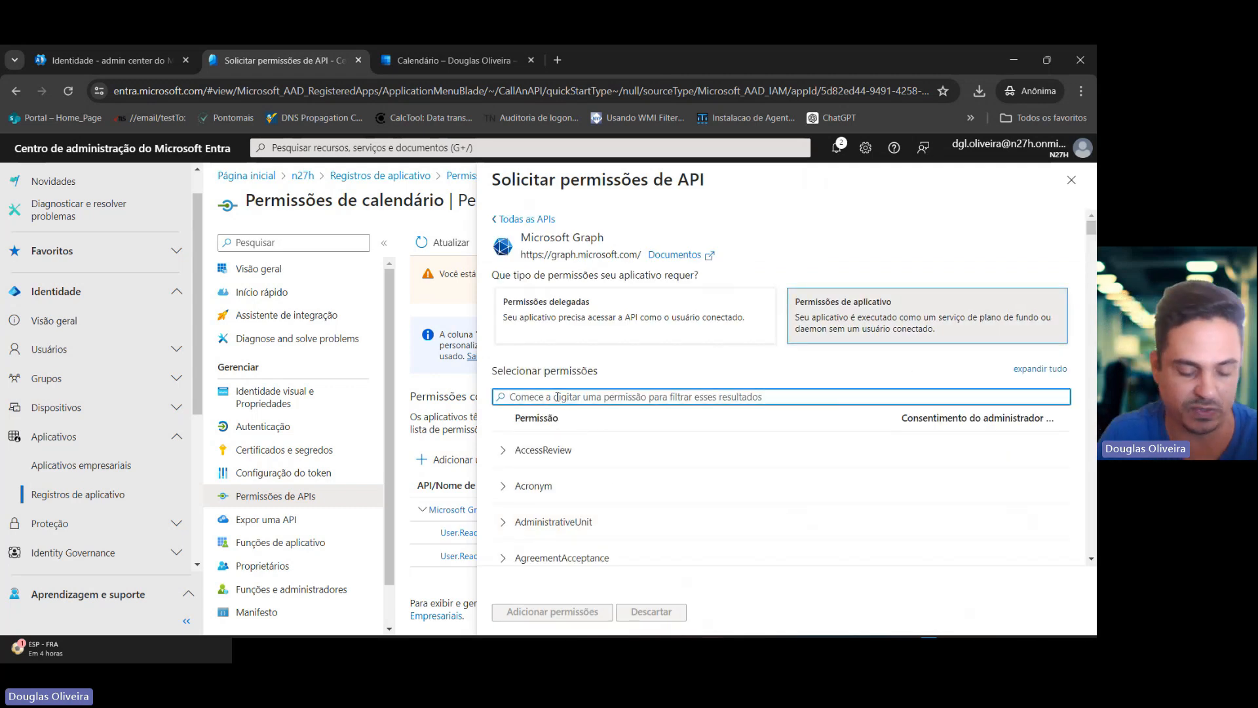
type("calend")
type("ar")
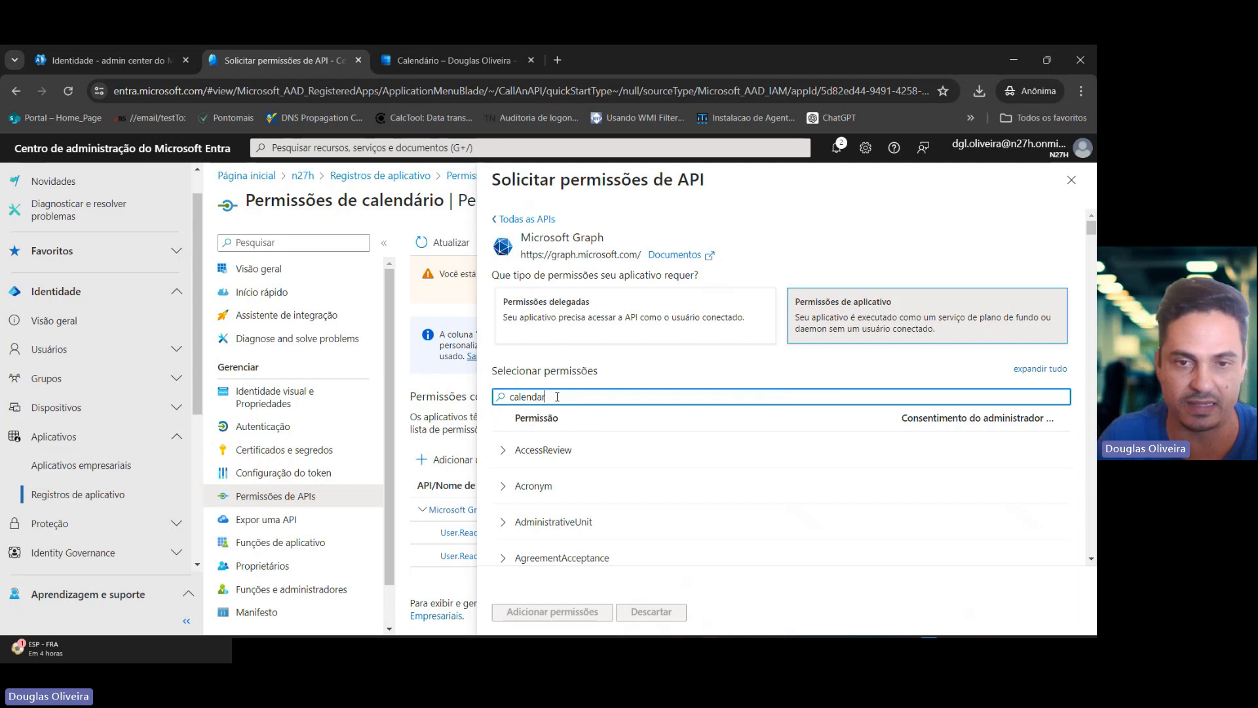
Add the Calendars.ReadWrite application permission to the app.
left_click(520, 444)
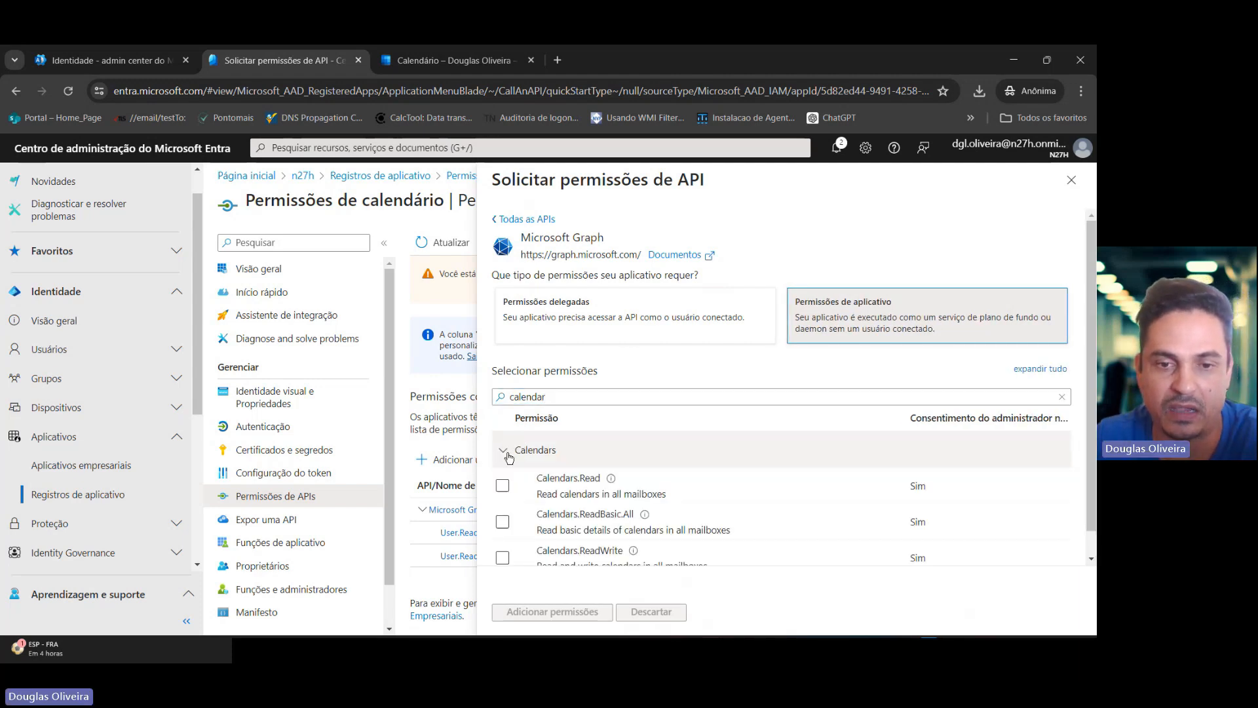
scroll(505, 527, "down", 1)
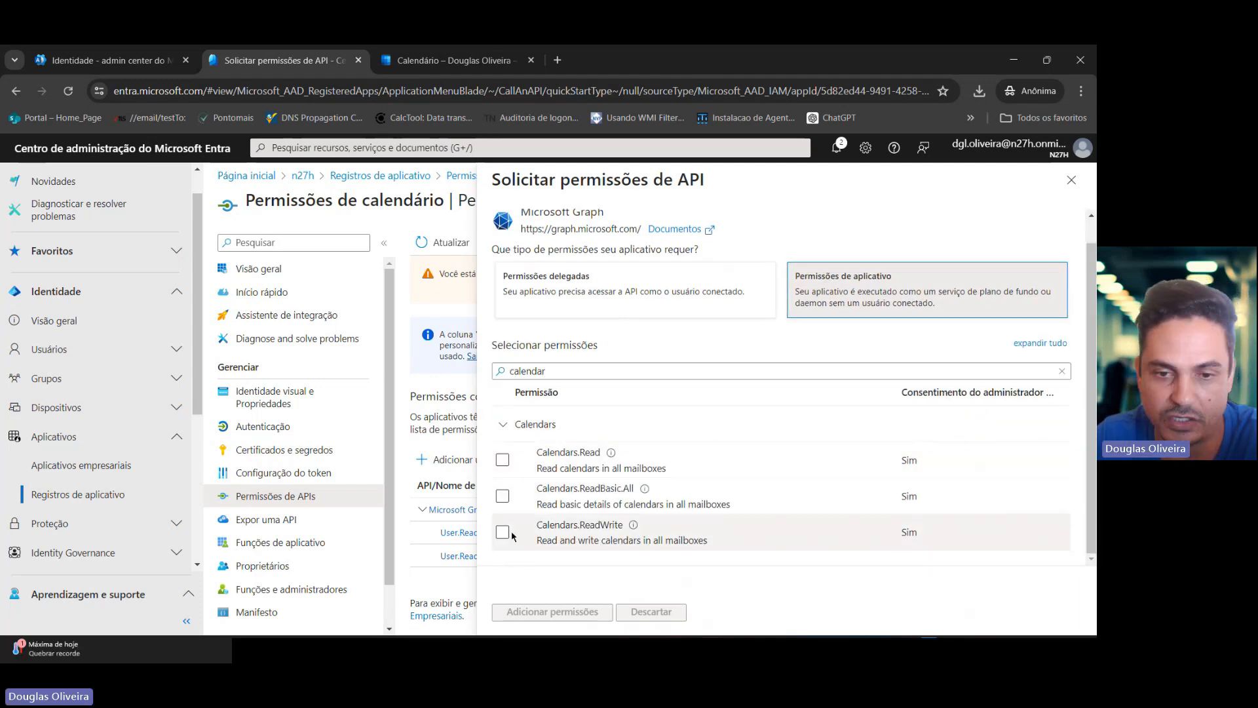
left_click(503, 532)
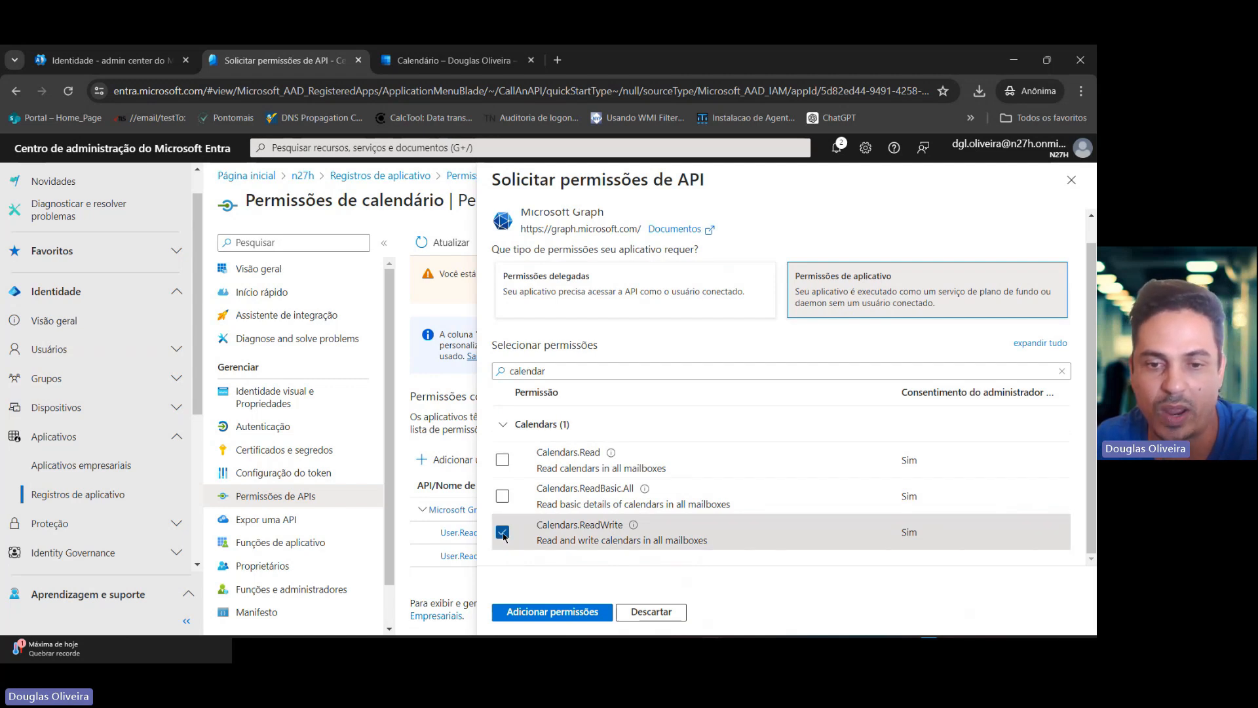
double_click(579, 525)
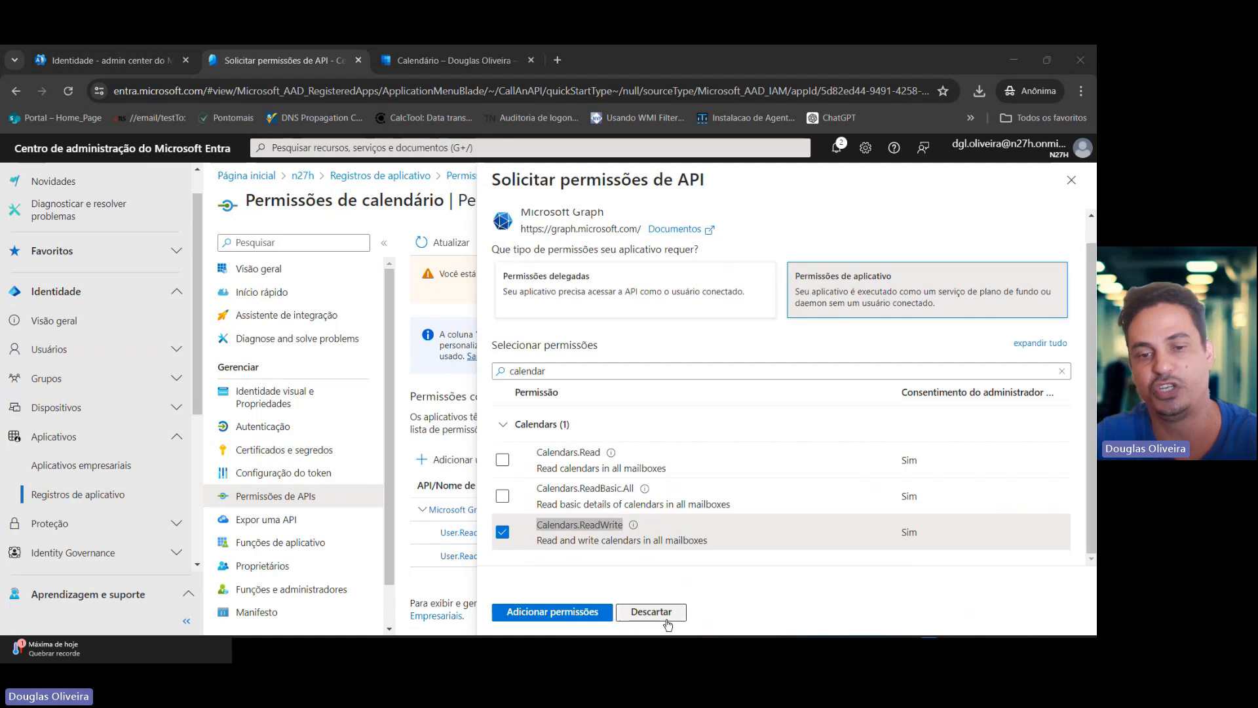
left_click(917, 612)
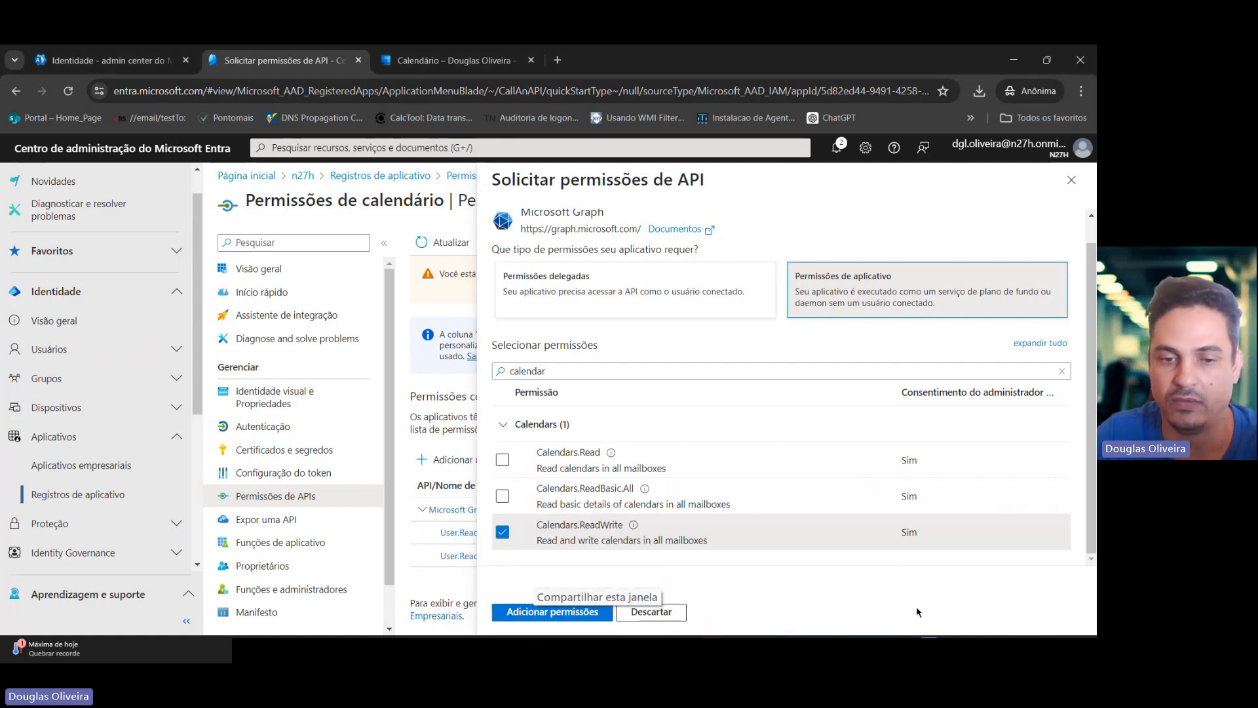
left_click(532, 614)
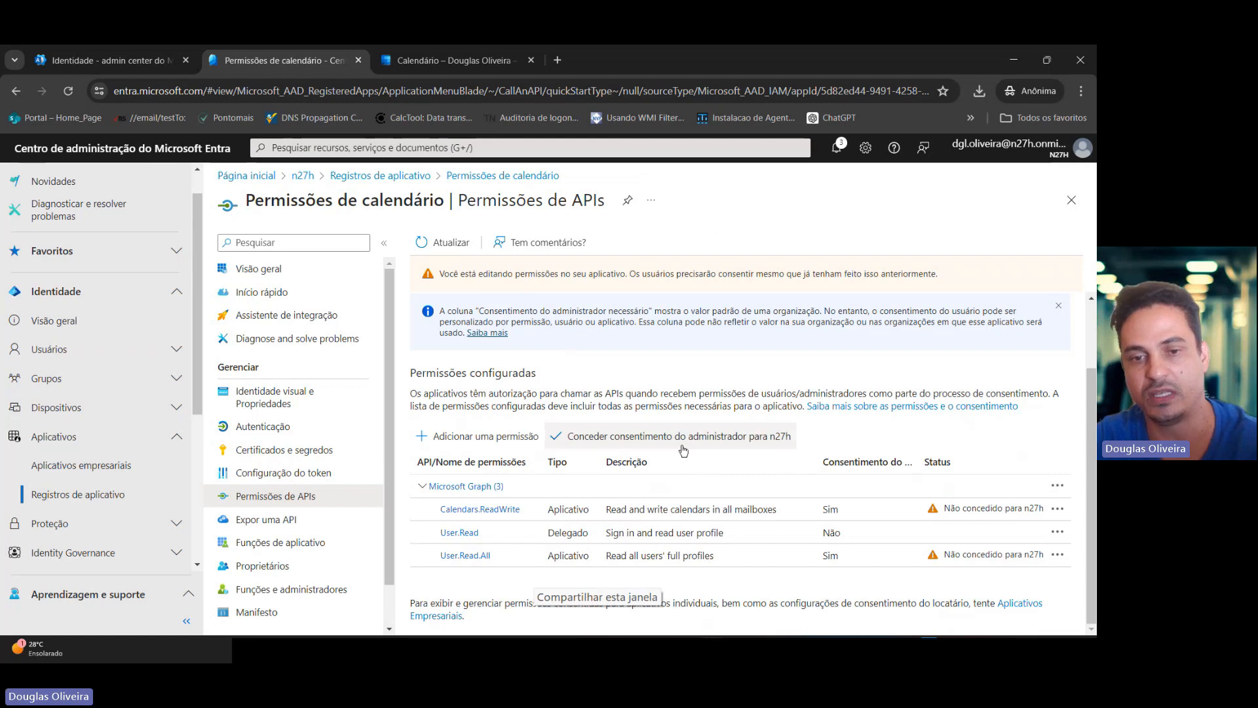
Grant admin consent for n27h to the configured permissions.
left_click(738, 444)
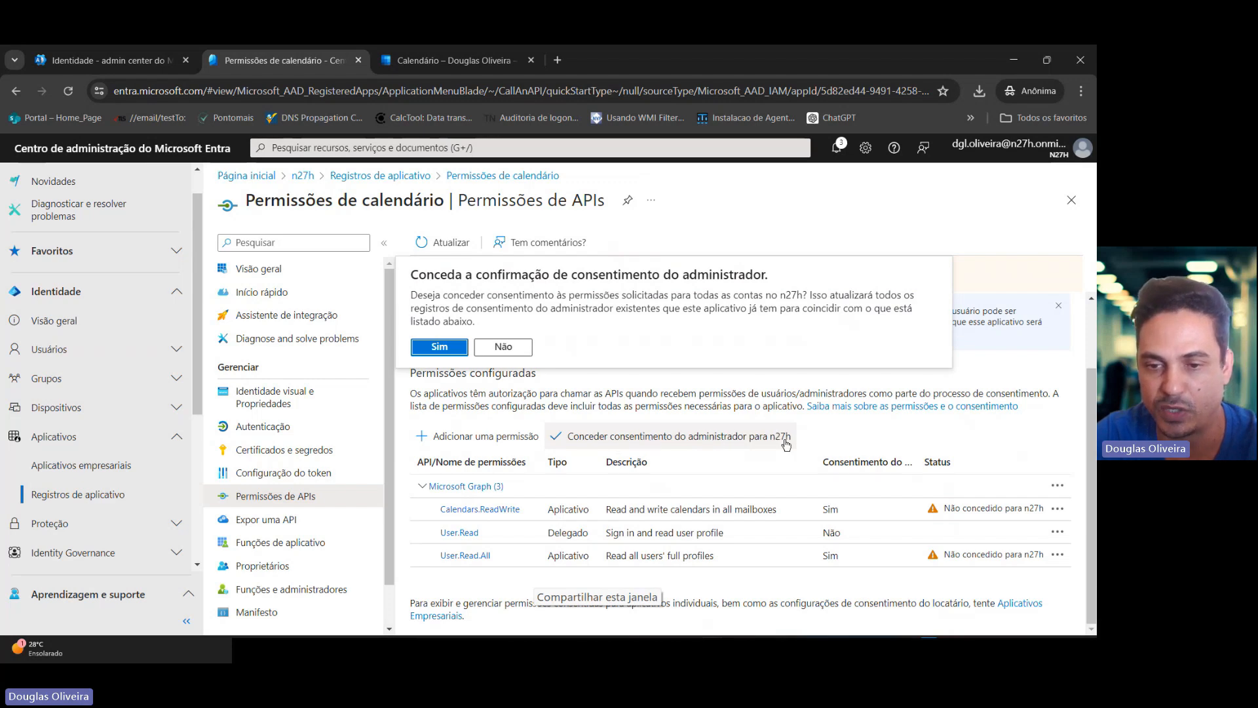
left_click(443, 350)
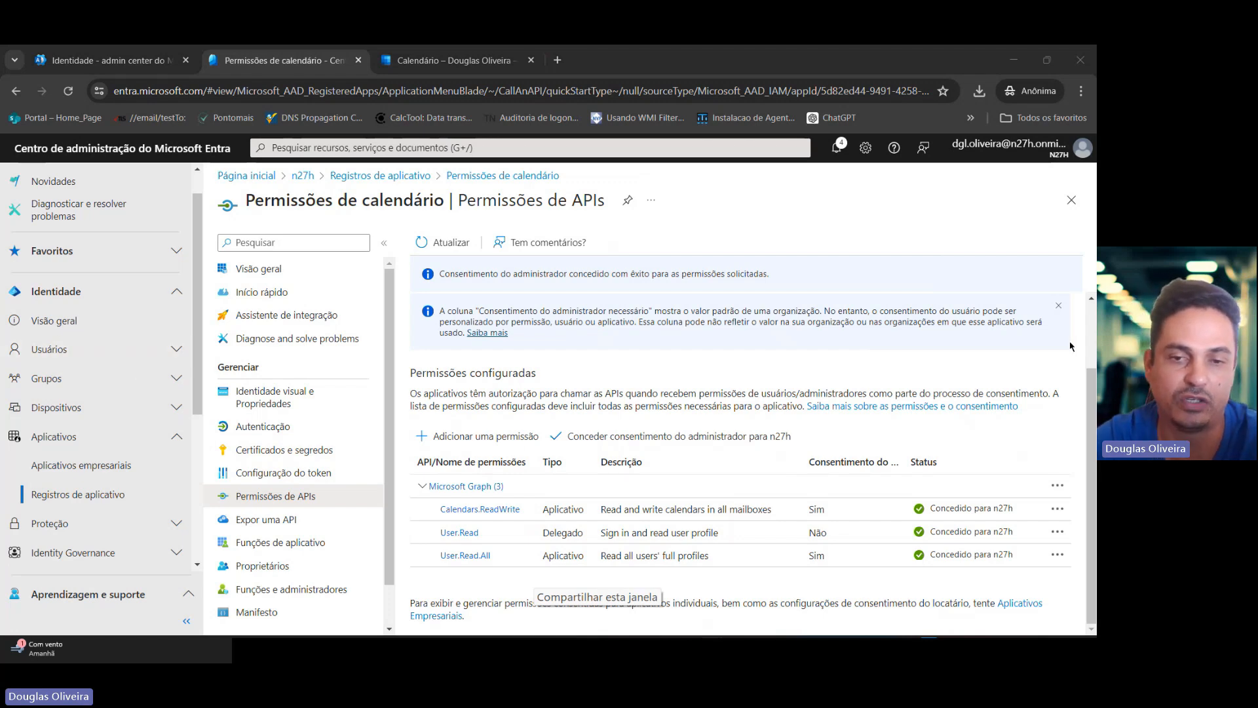
Create a new client secret described as Calendar Permission Secret expiring in 730 dias (24 meses).
left_click(318, 451)
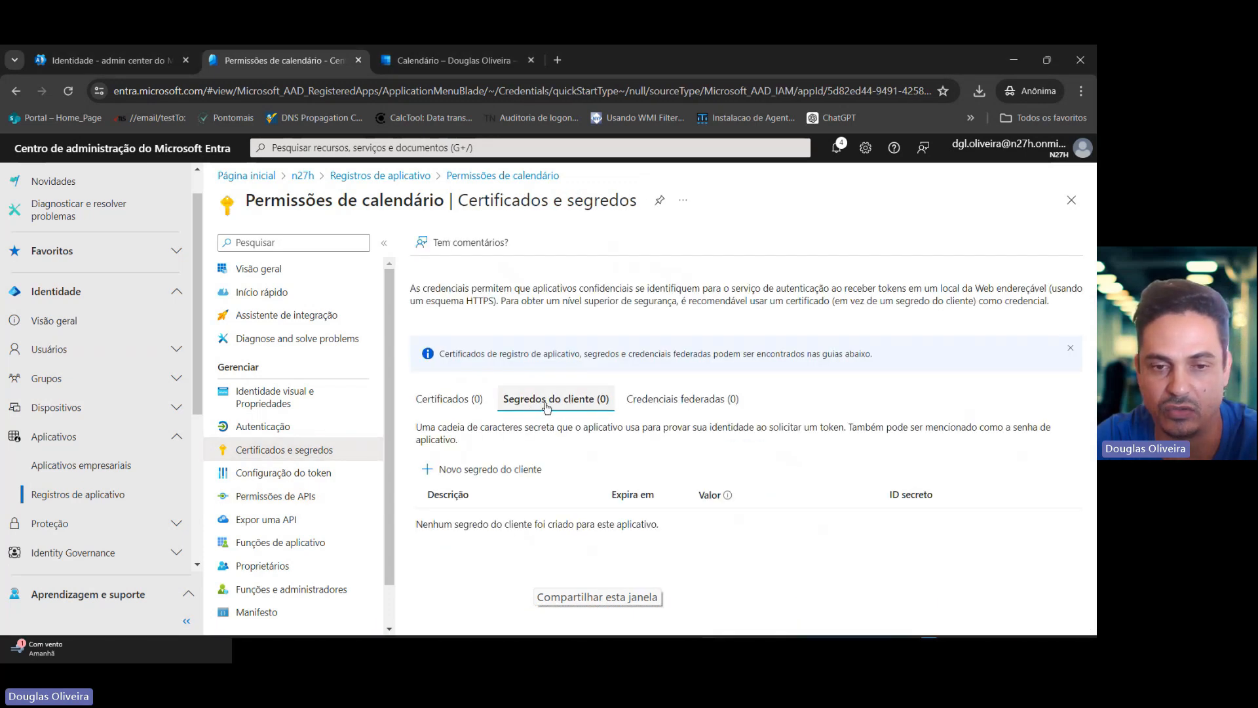
left_click(505, 469)
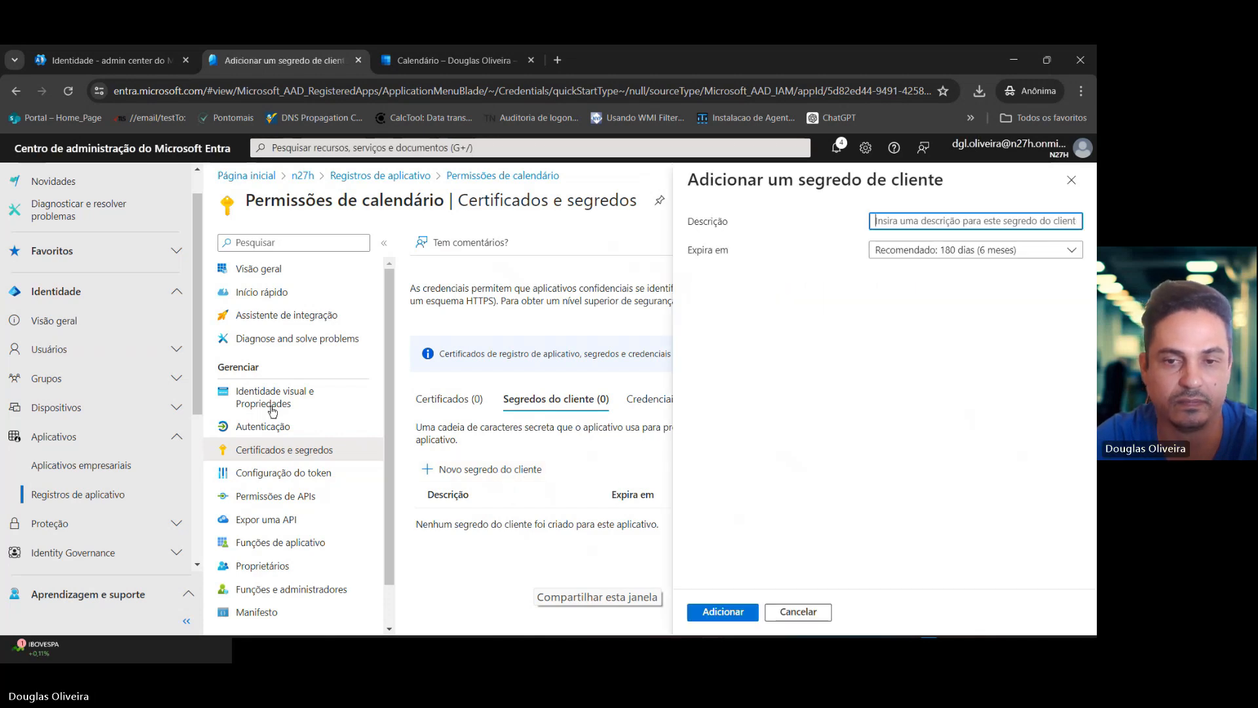
type("Calen")
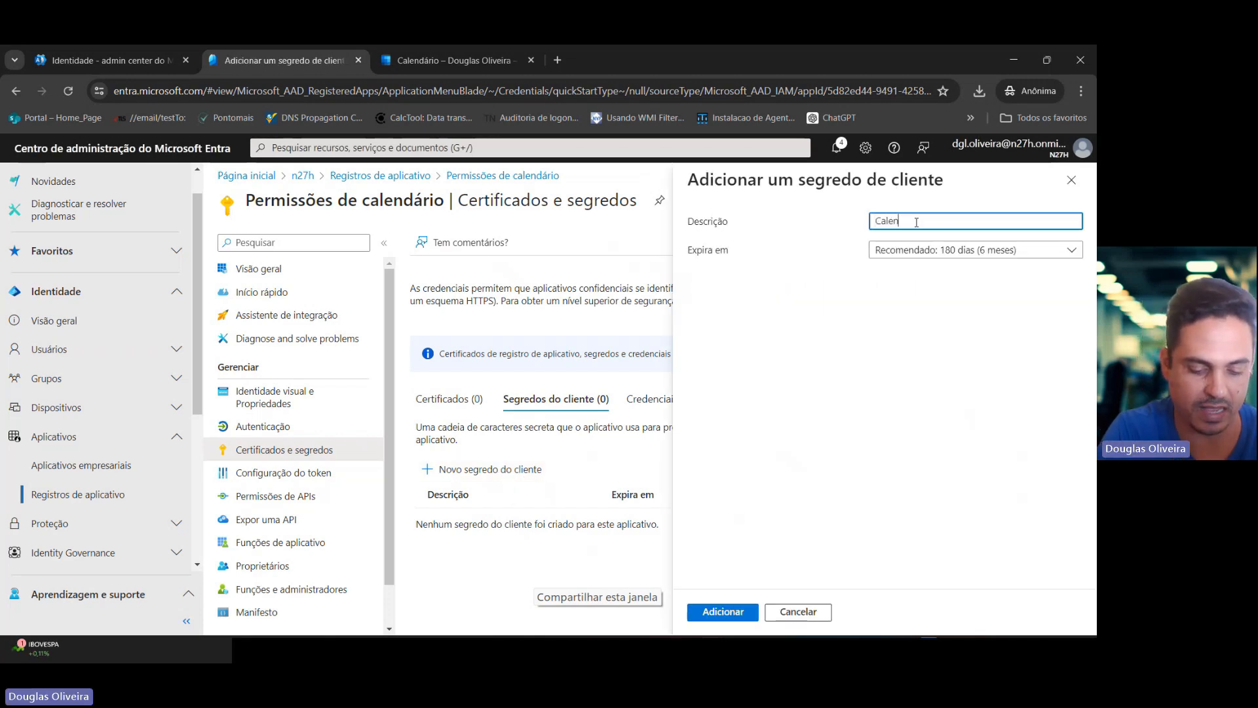
type("dar Permission Secret")
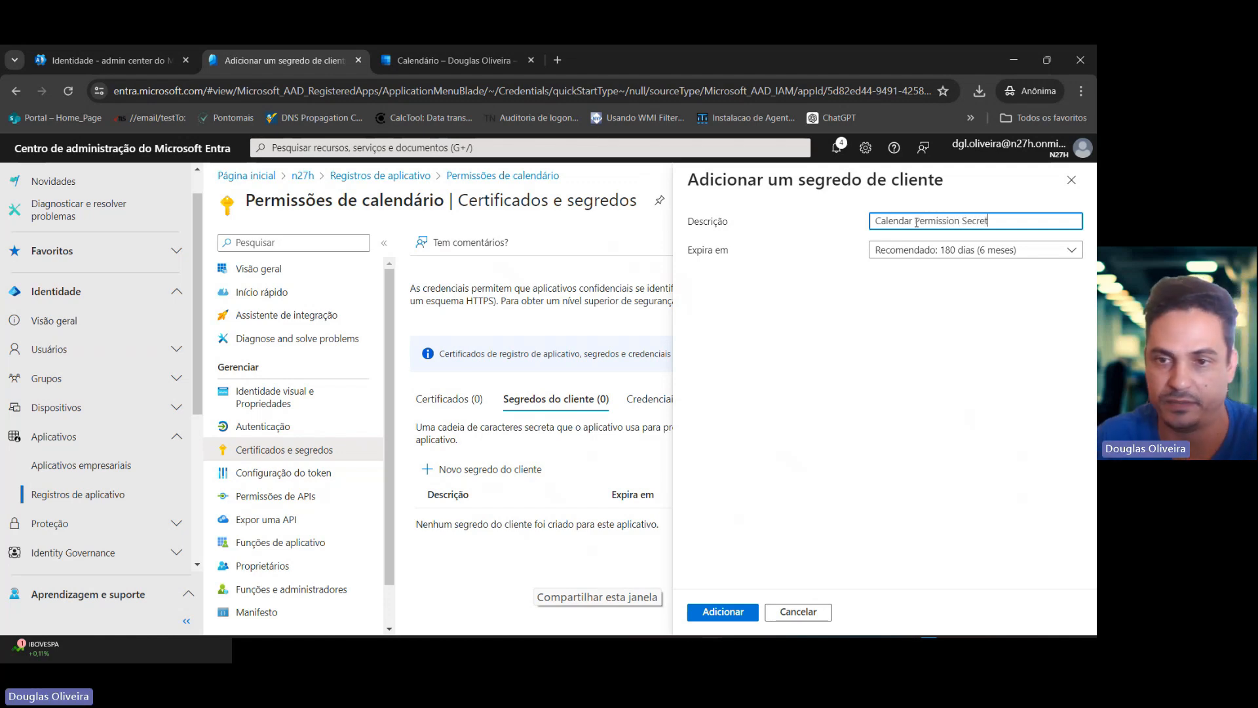
left_click(936, 250)
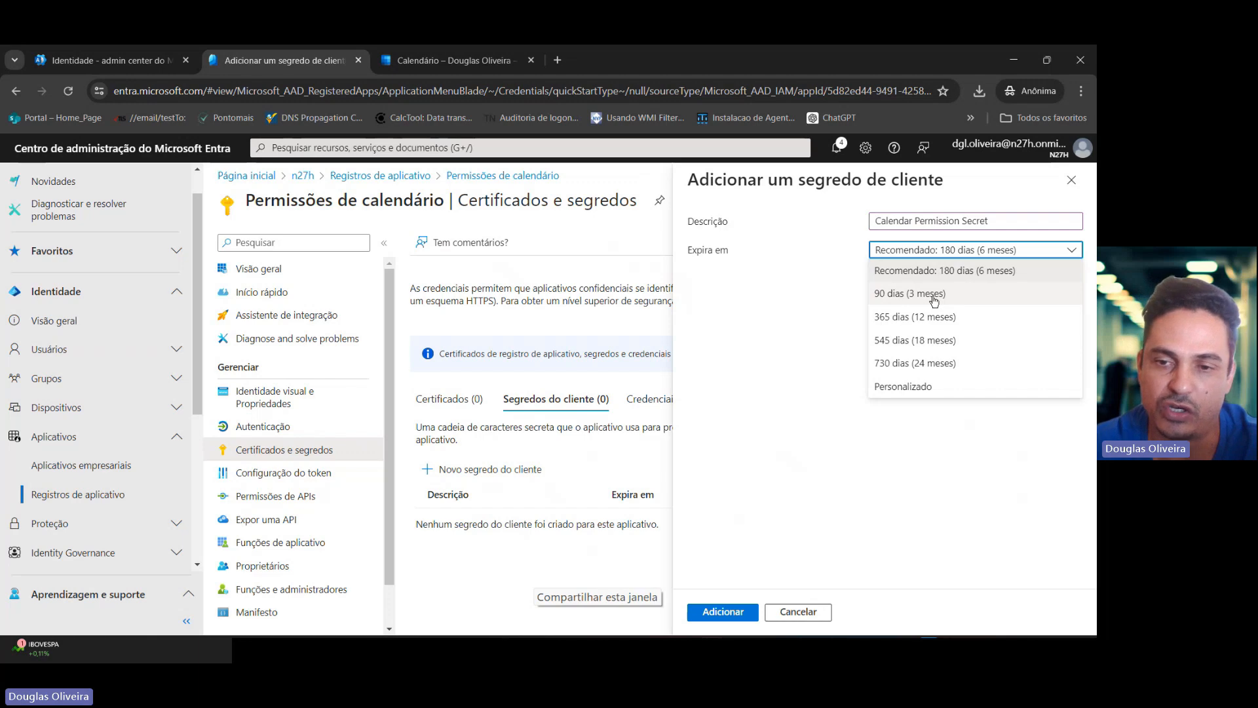
left_click(940, 365)
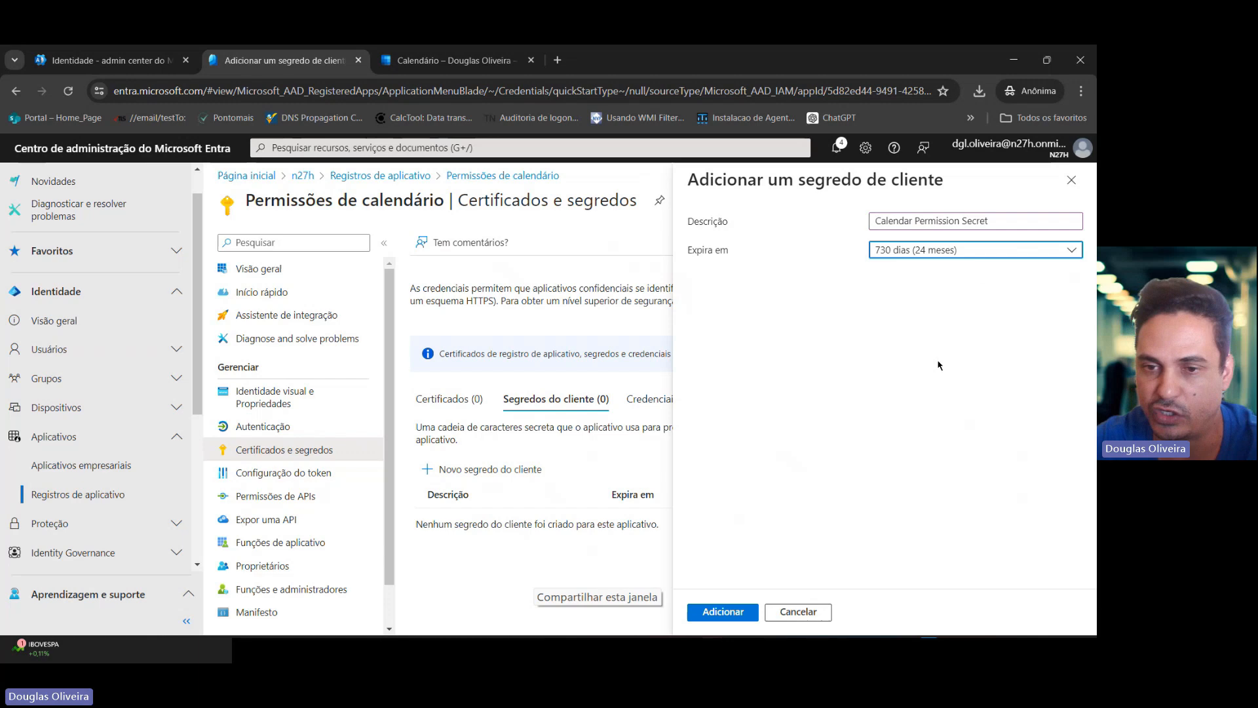
left_click(739, 612)
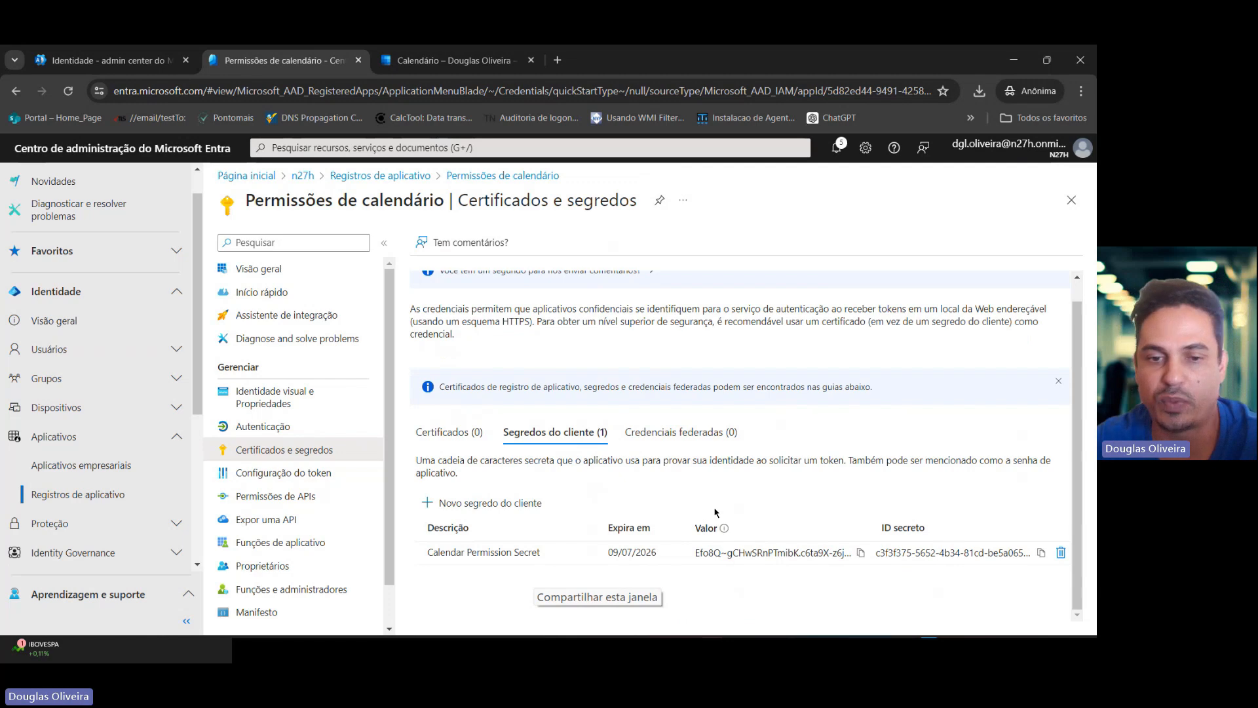
Copy the new client secret's value and switch to PowerShell ISE.
left_click(722, 552)
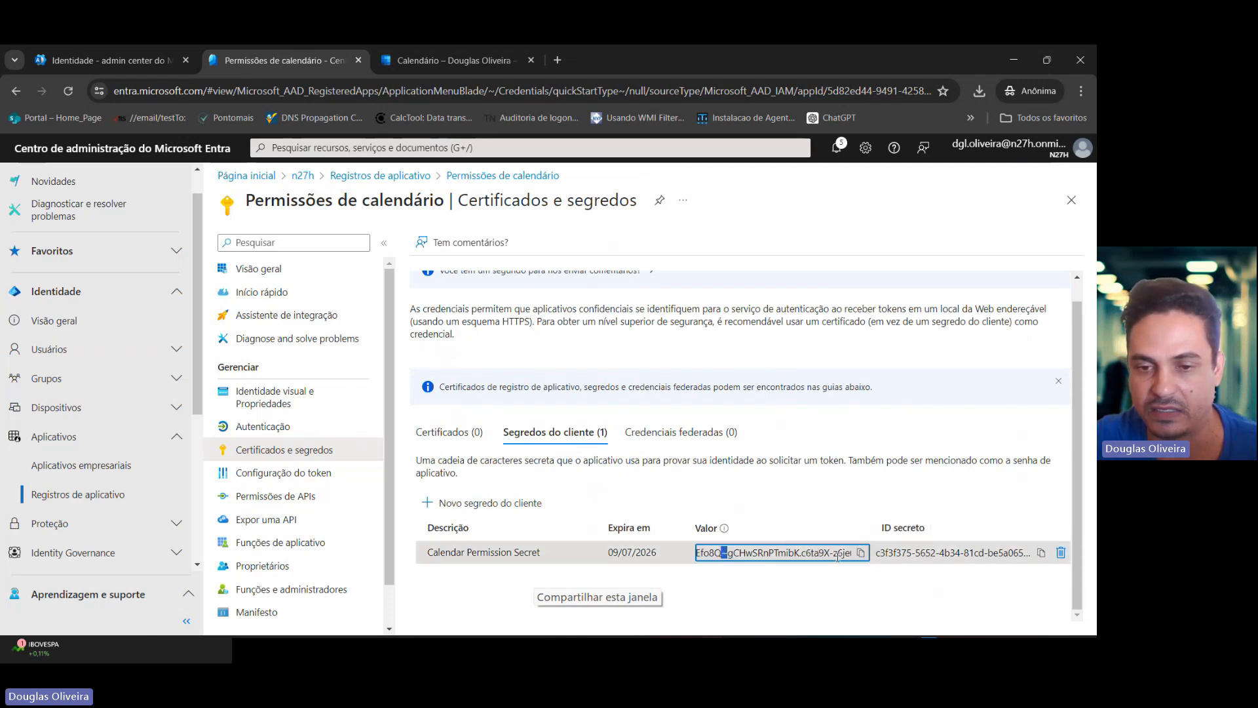
left_click(861, 553)
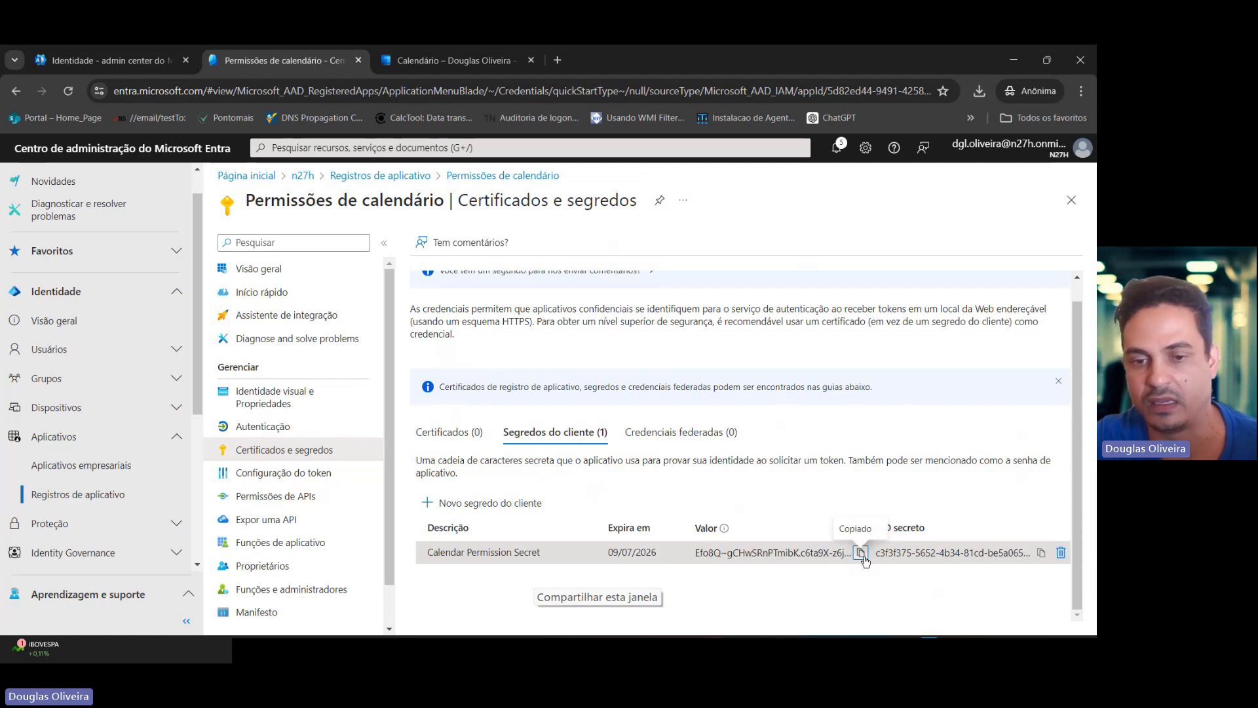
key("alt+Tab")
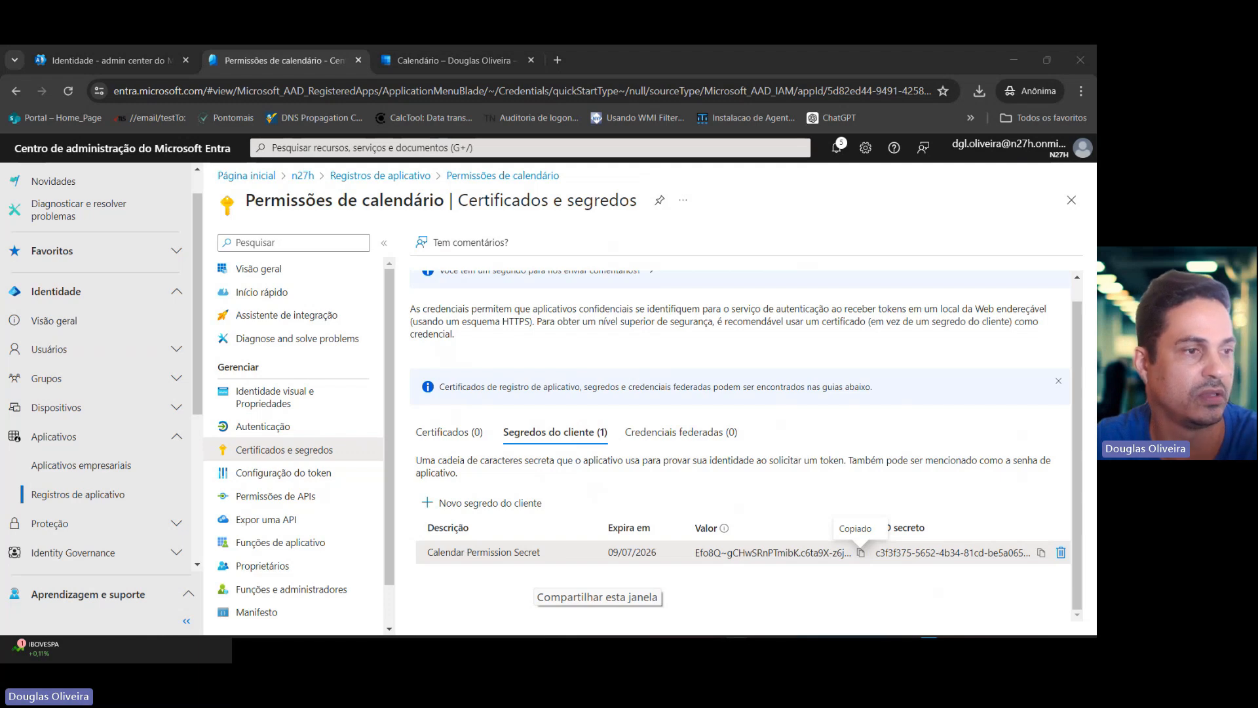
key("alt+Tab")
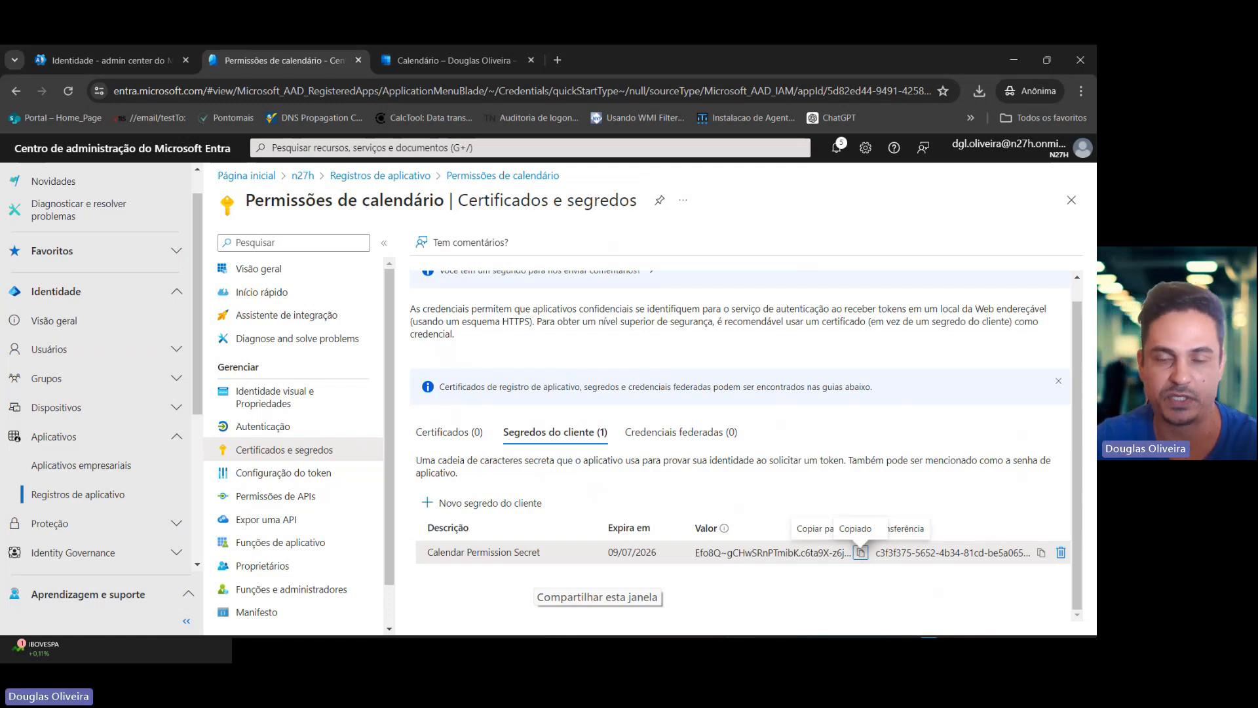
key("alt+Tab")
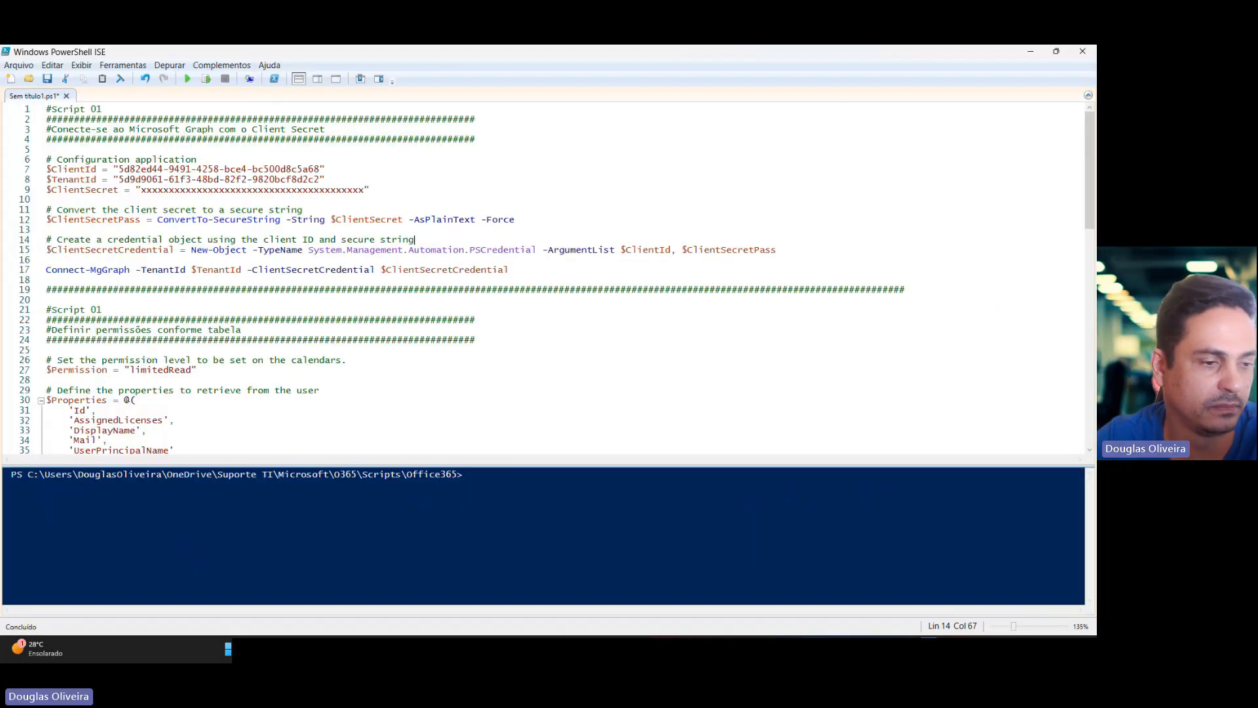
Review the script's sections for connecting to Microsoft Graph and defining calendar permissions.
key("alt+Tab")
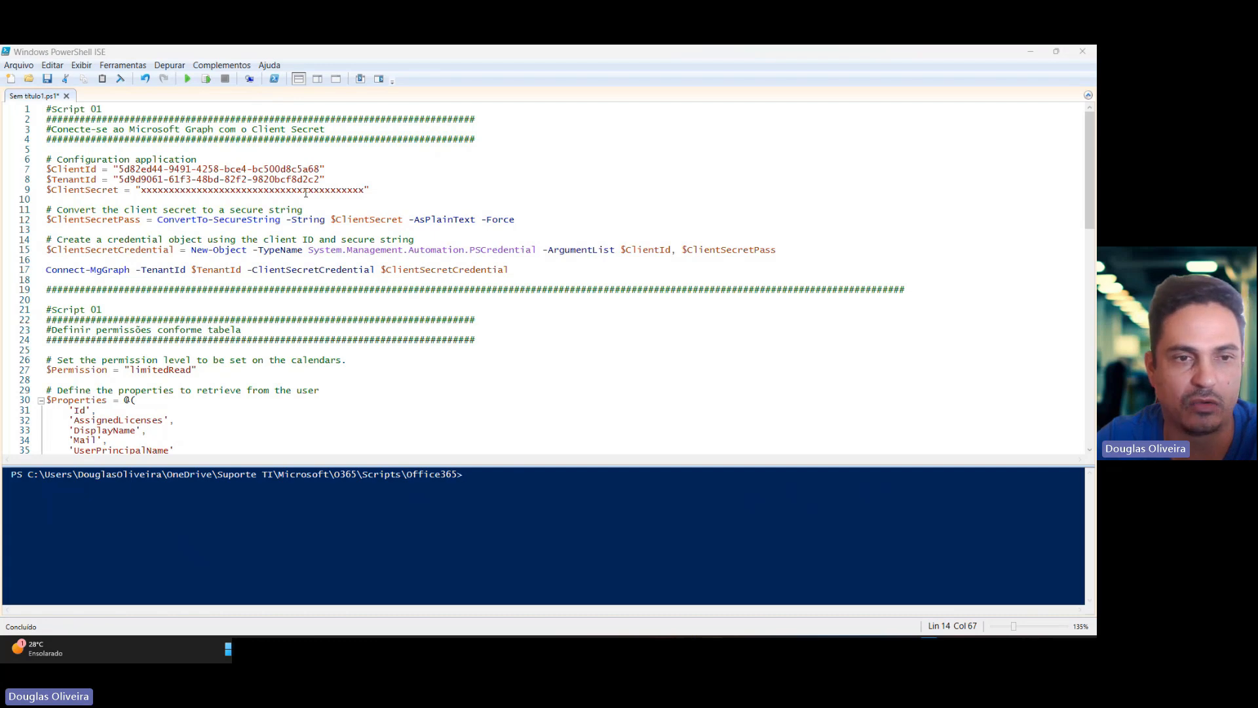
left_click_drag(46, 169, 68, 169)
left_click(257, 111)
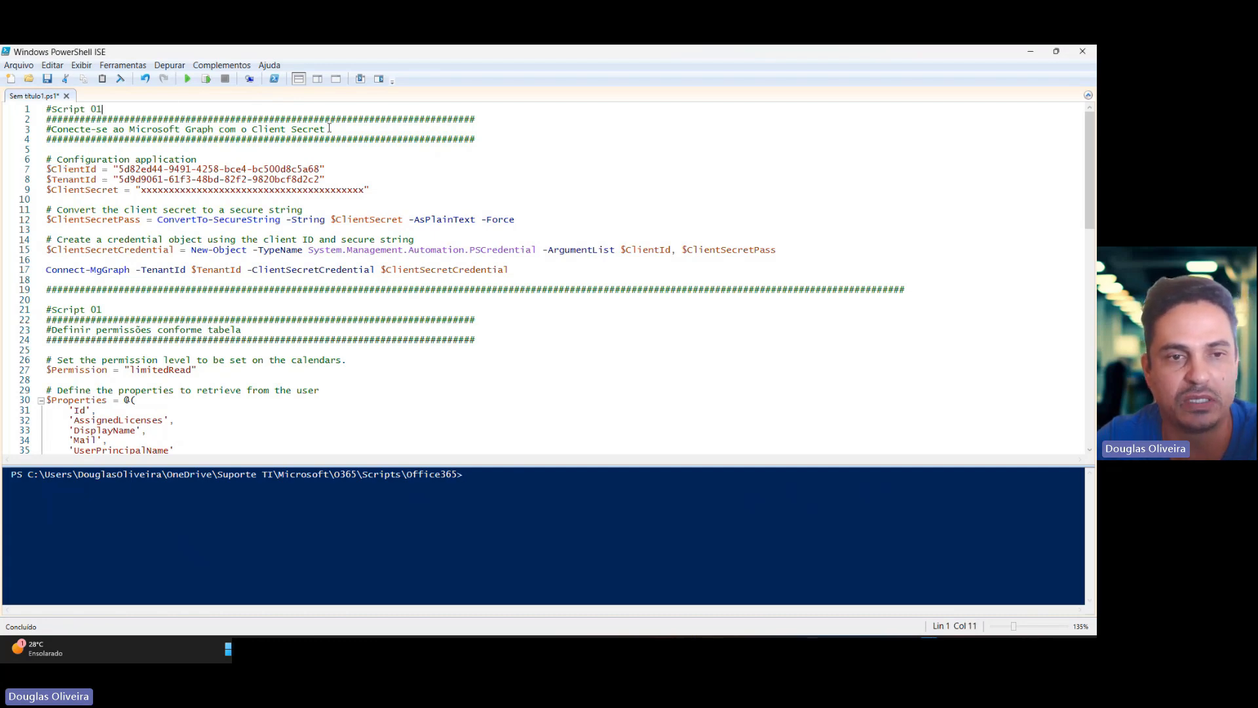
left_click_drag(329, 129, 38, 130)
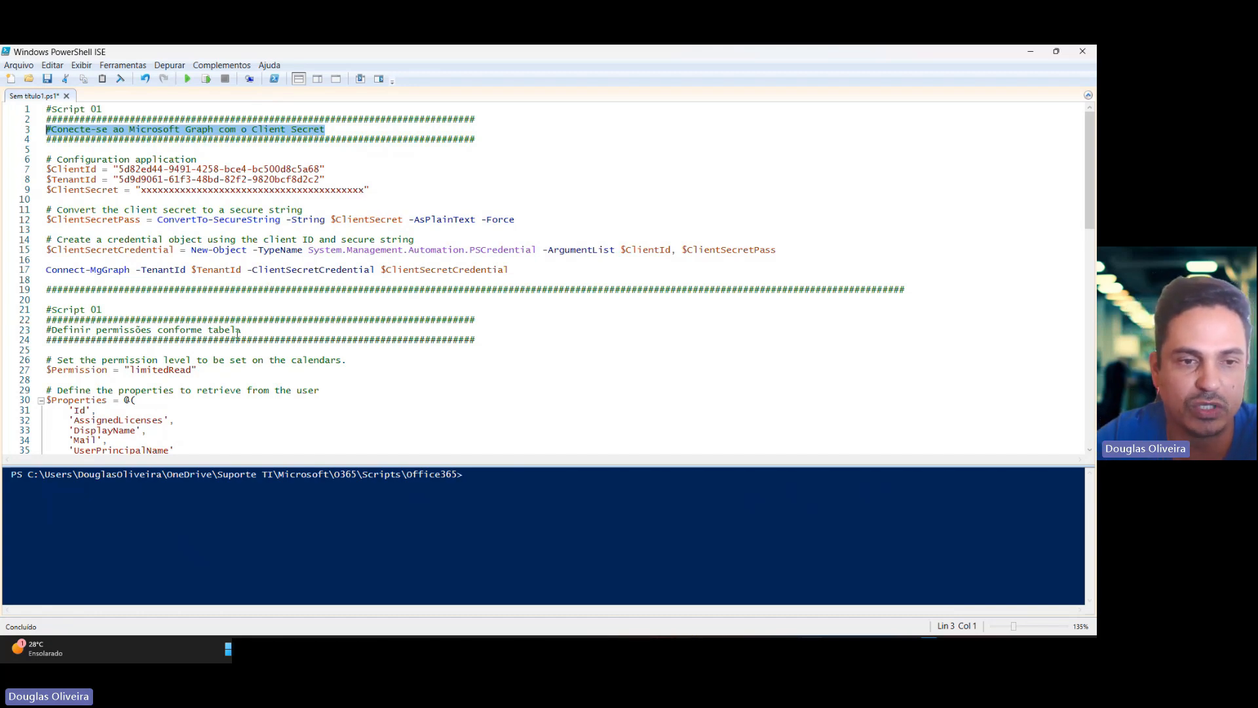
left_click_drag(243, 330, 44, 330)
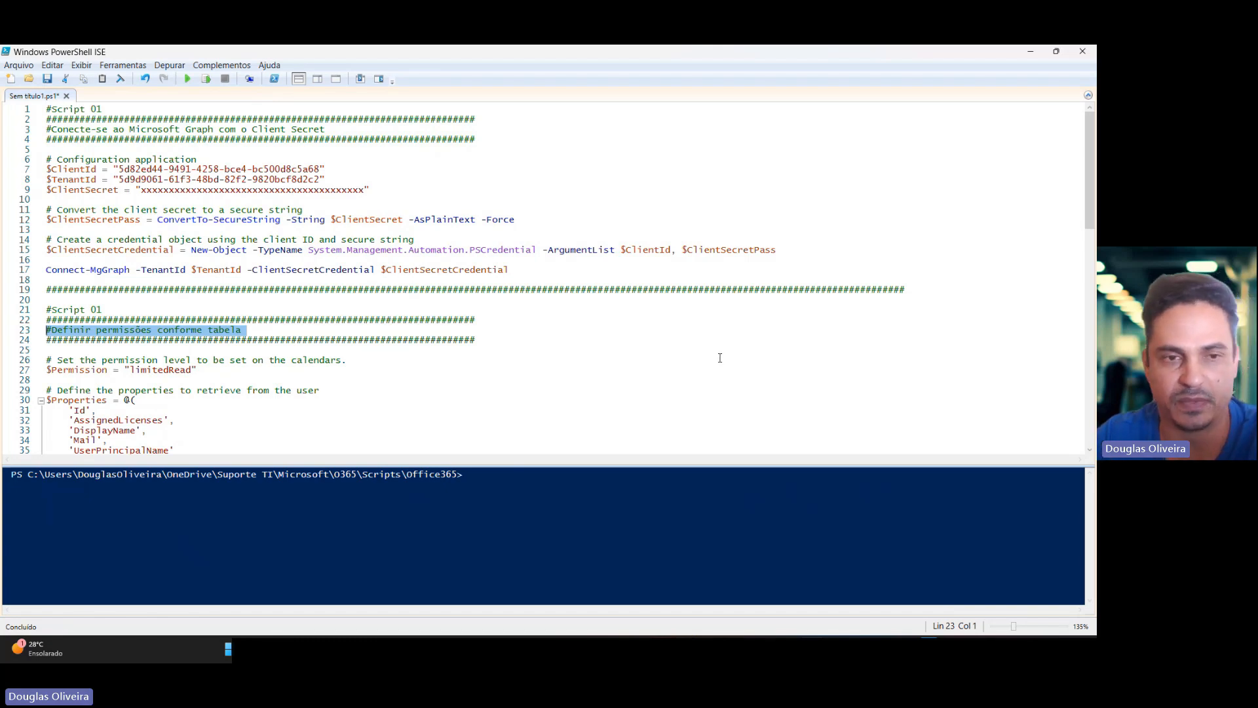
left_click_drag(19, 162, 14, 197)
left_click(264, 181)
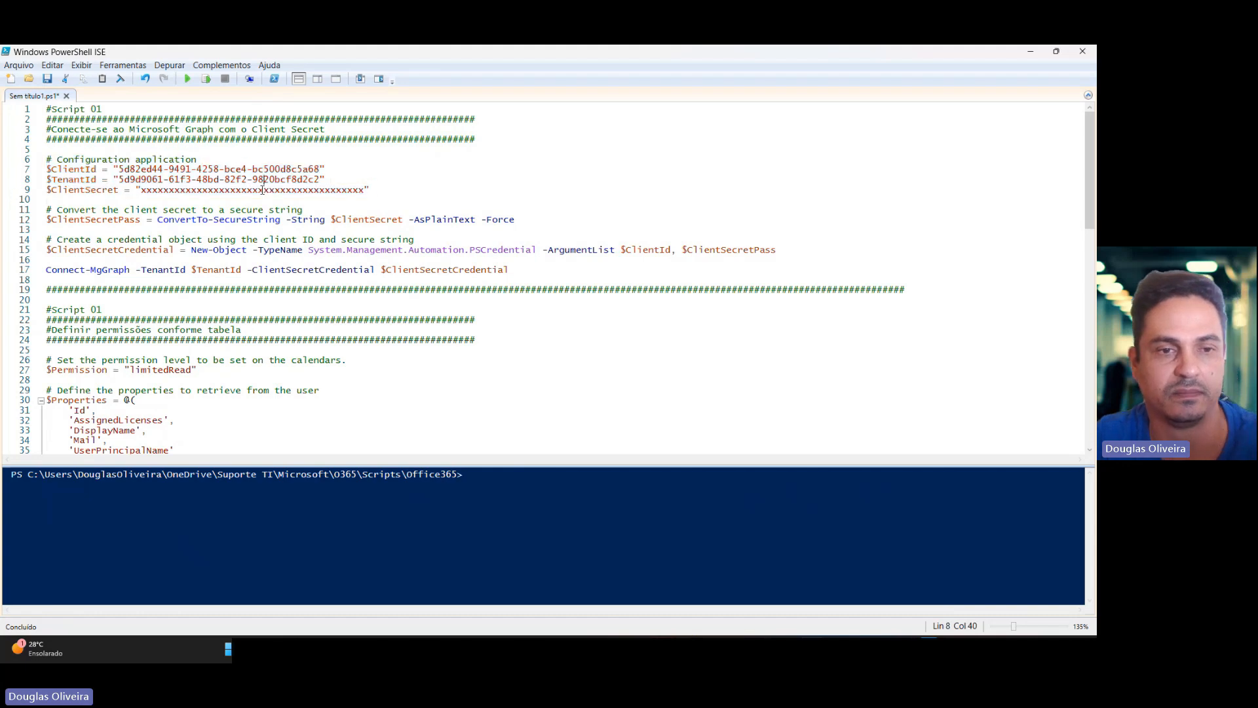
Replace the placeholder in the $ClientSecret line with the copied client secret value.
left_click_drag(364, 190, 140, 190)
key("ctrl+v")
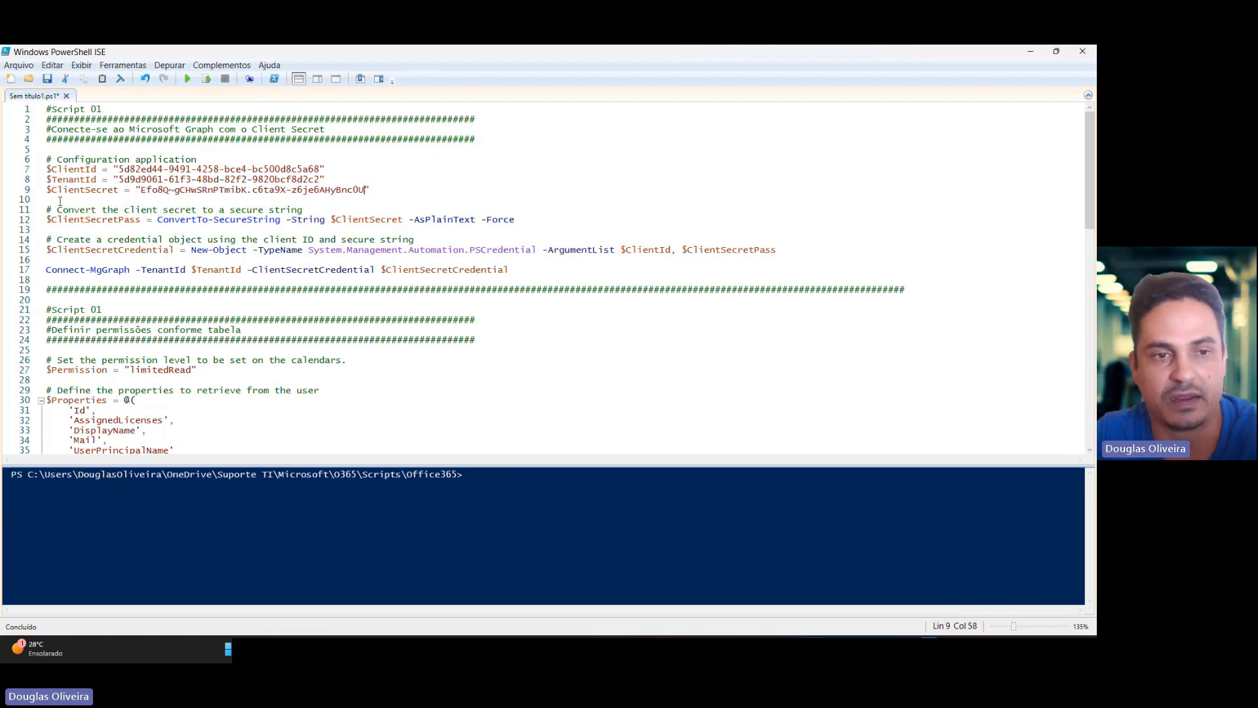
Run the lines assigning $ClientId, $TenantId and $ClientSecret.
left_click_drag(19, 169, 15, 195)
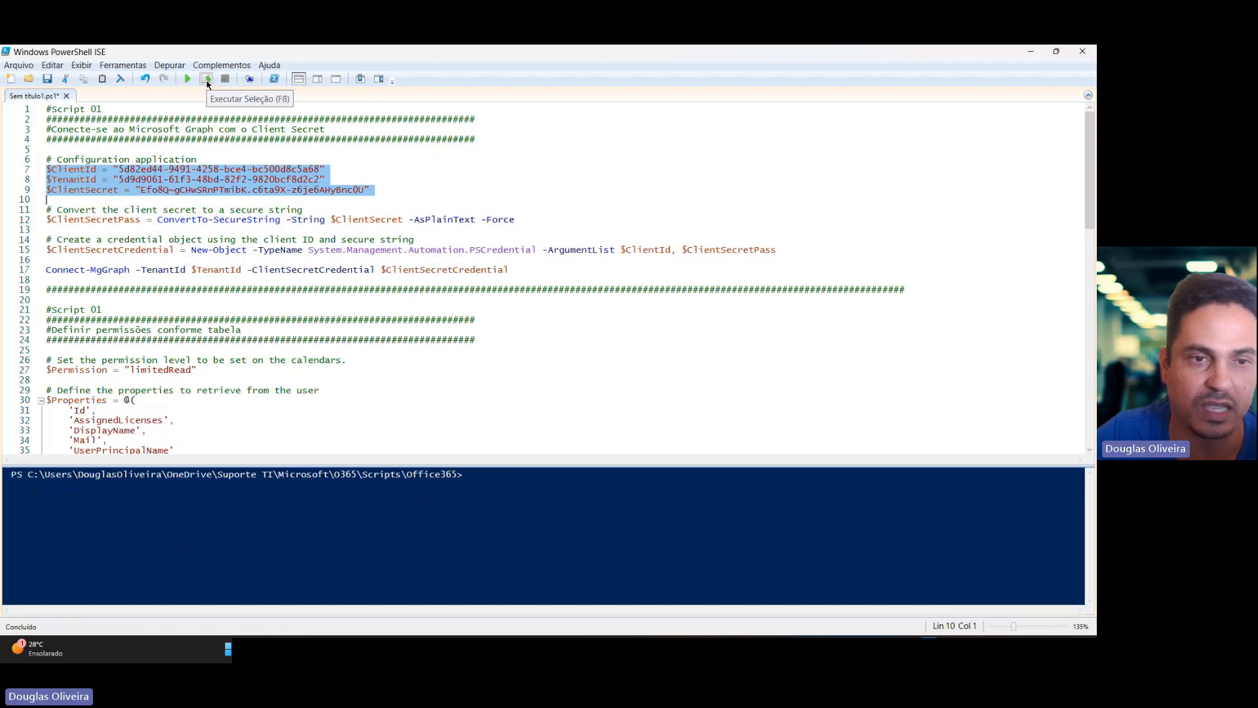
left_click(207, 81)
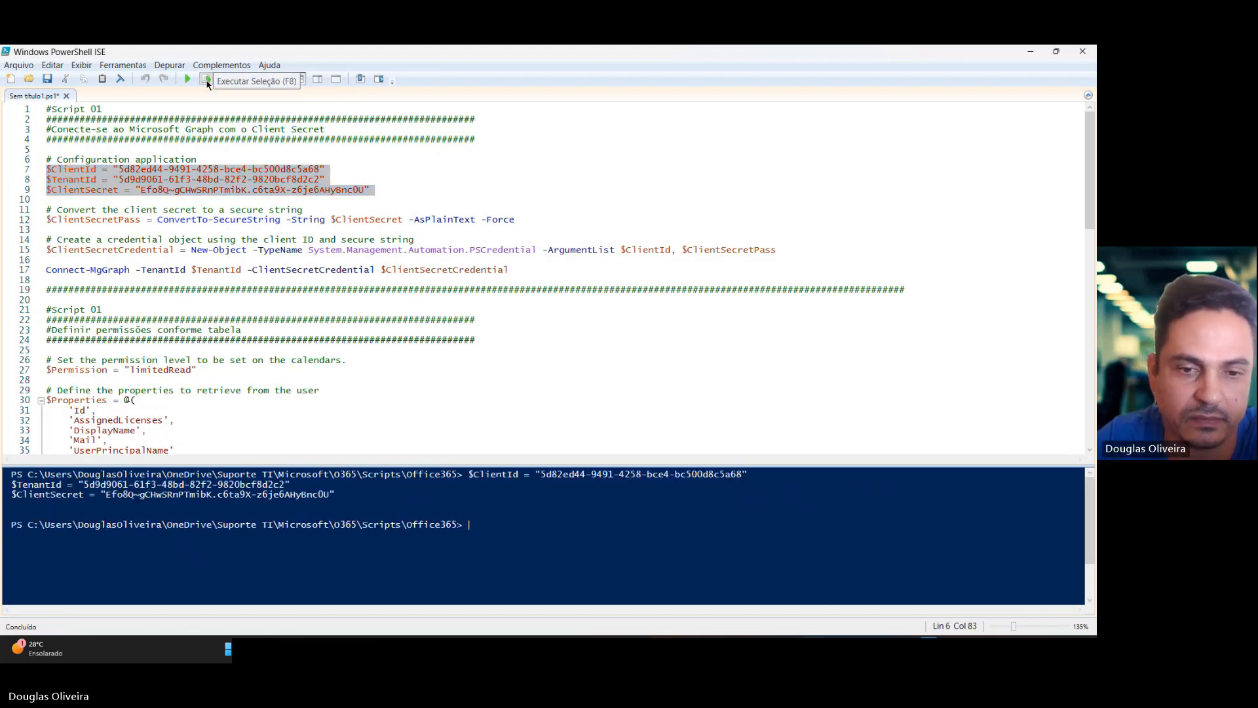
Run the line converting the client secret to a secure string.
left_click(21, 222)
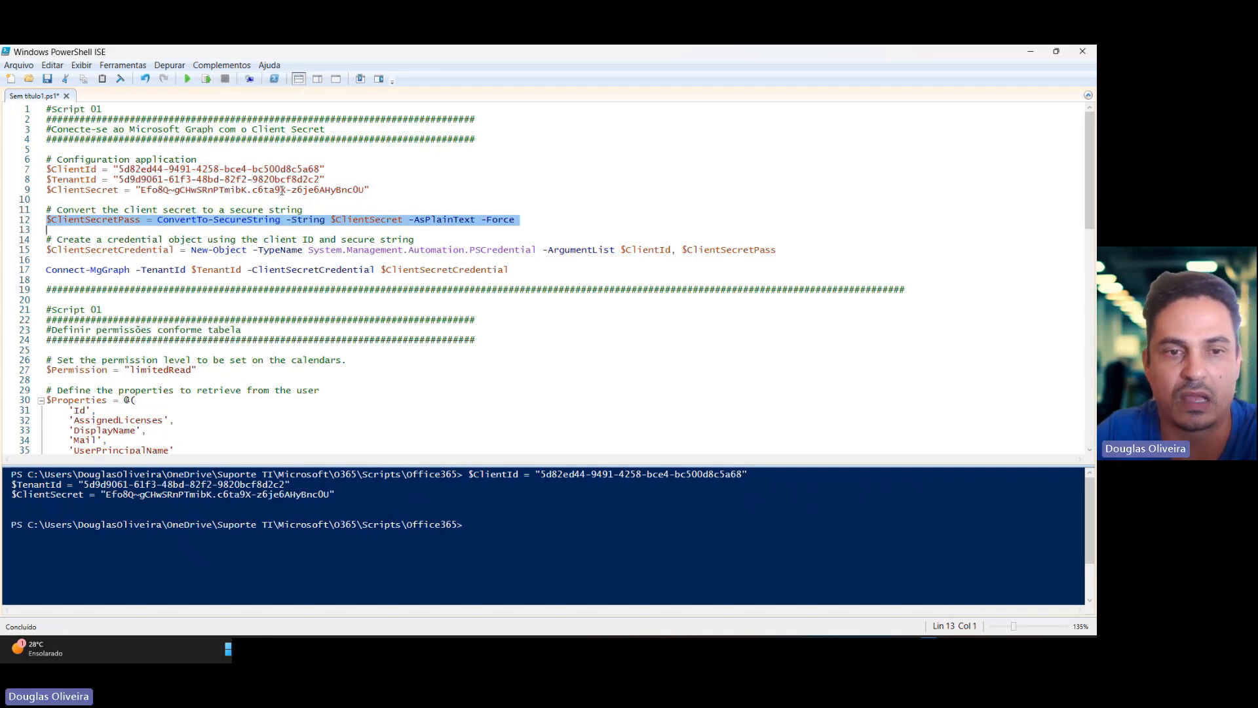
left_click(206, 80)
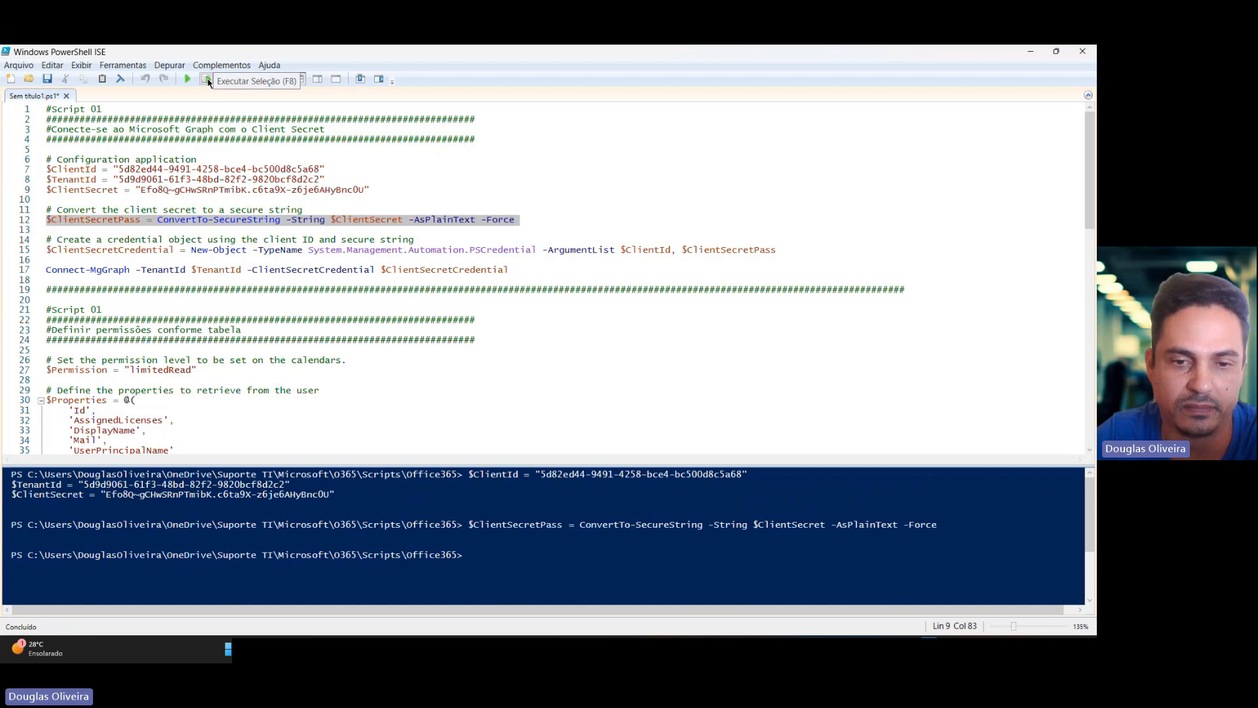
Run the lines creating the credential object and connecting to Microsoft Graph with the client secret credential.
left_click(24, 254)
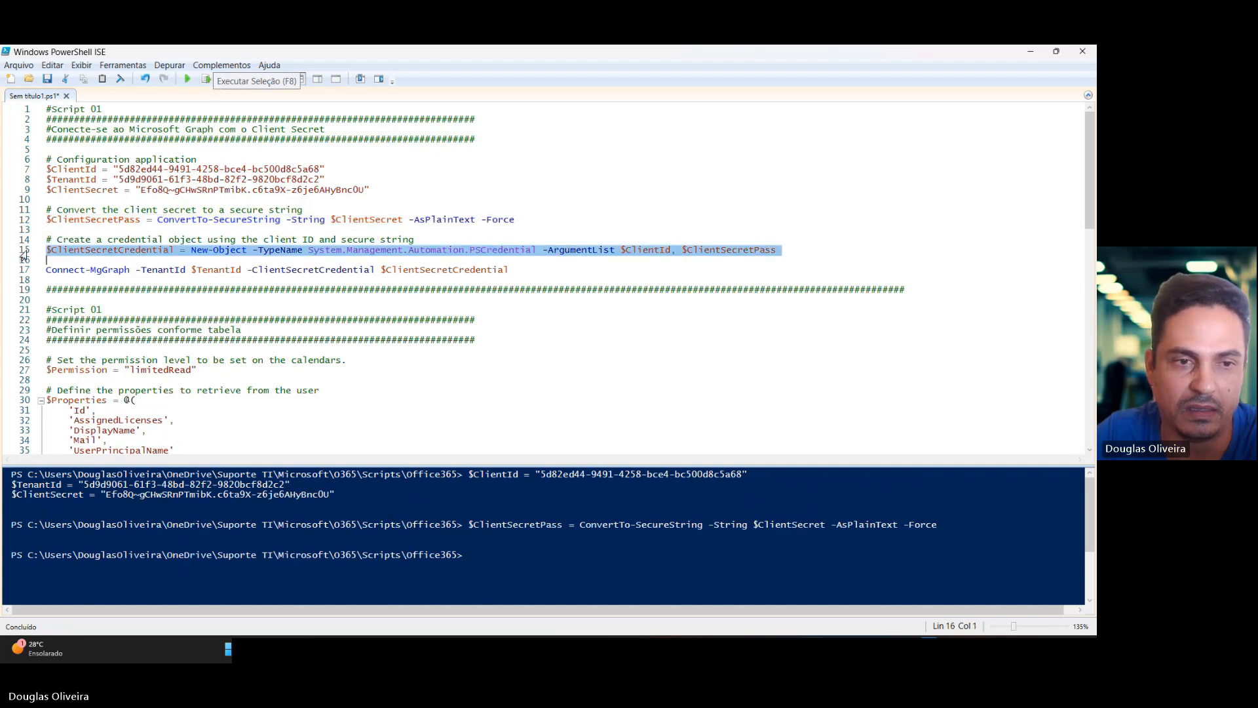
left_click(206, 80)
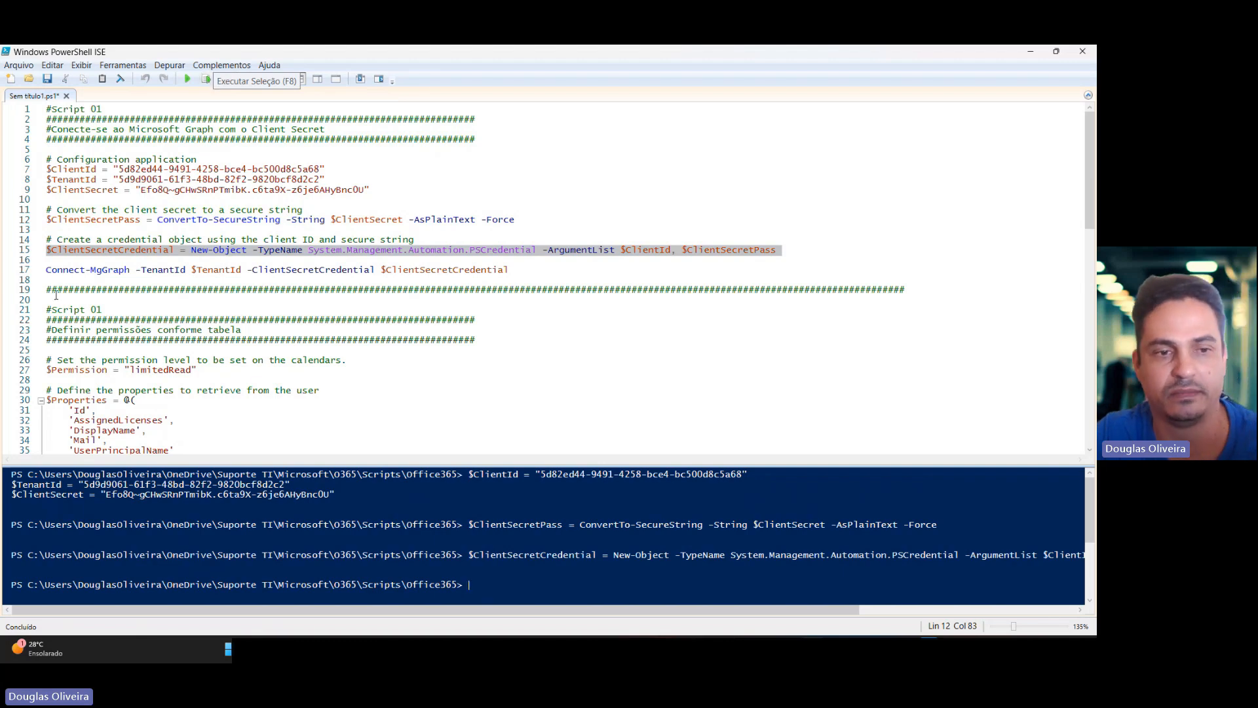
left_click(25, 270)
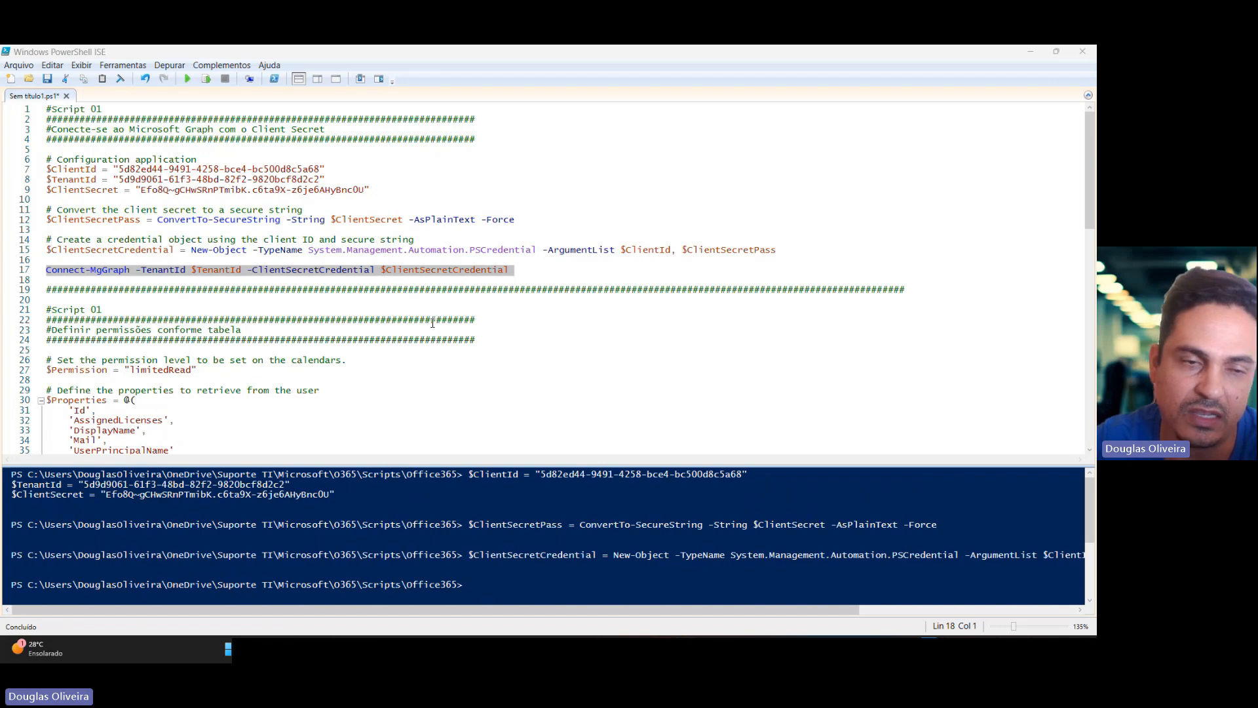
left_click(206, 79)
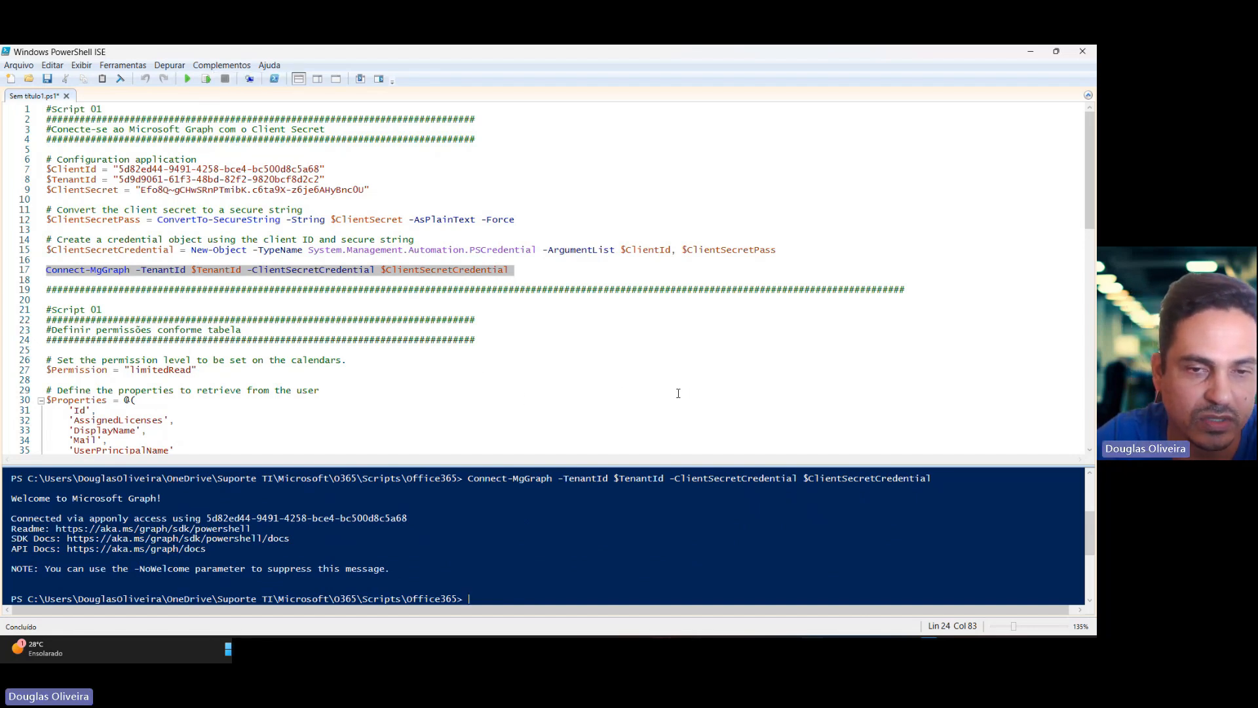
Review the spreadsheet table of calendar permission levels and their descriptions.
scroll(706, 282, "down", 2)
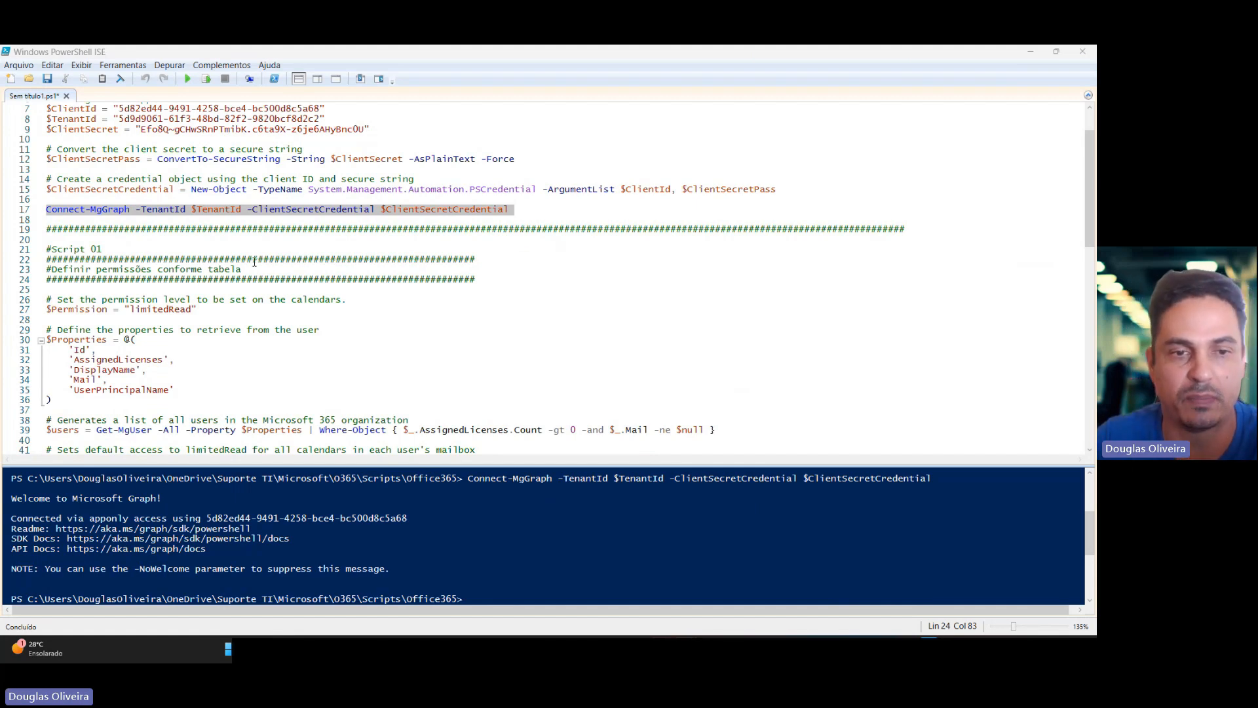
left_click_drag(252, 270, 50, 274)
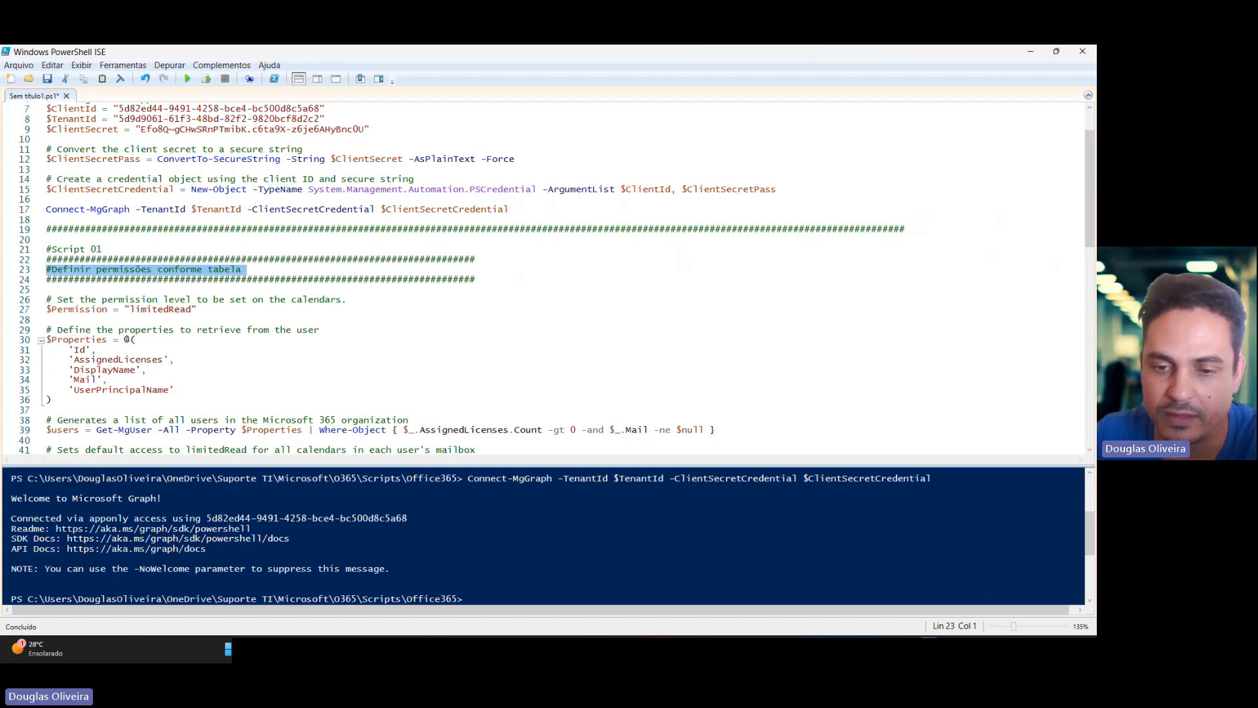
left_click(843, 548)
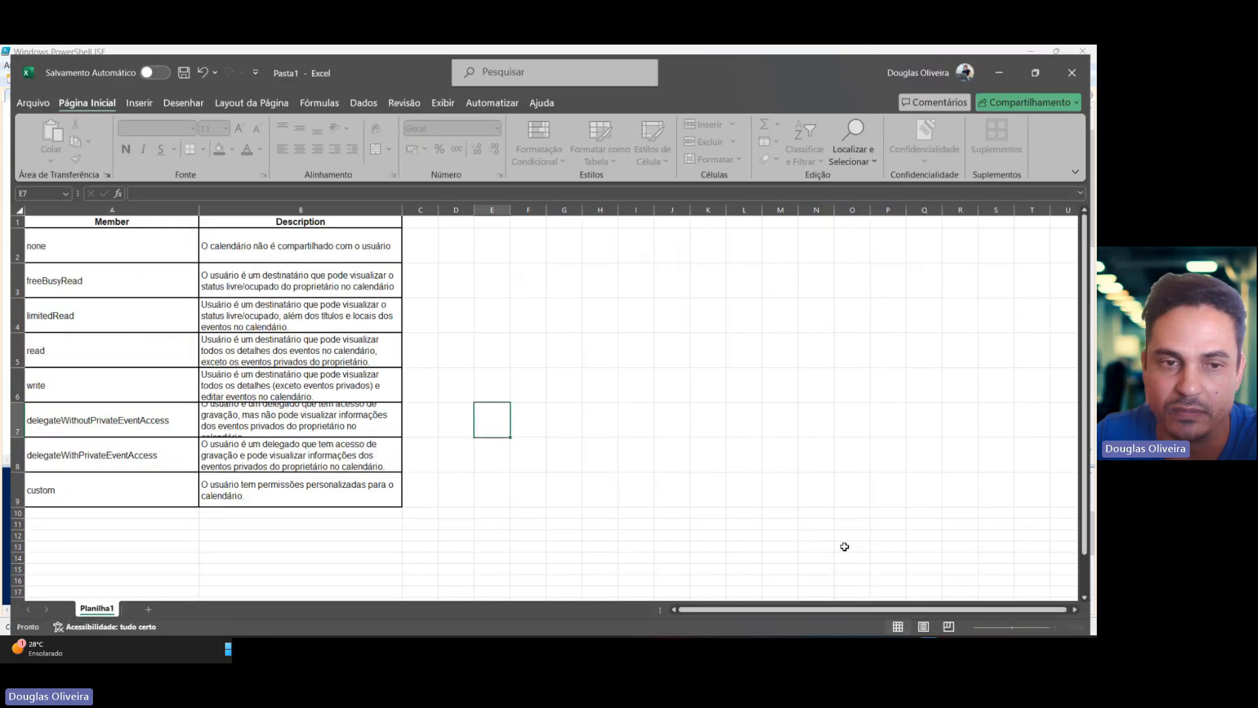
left_click_drag(99, 222, 73, 485)
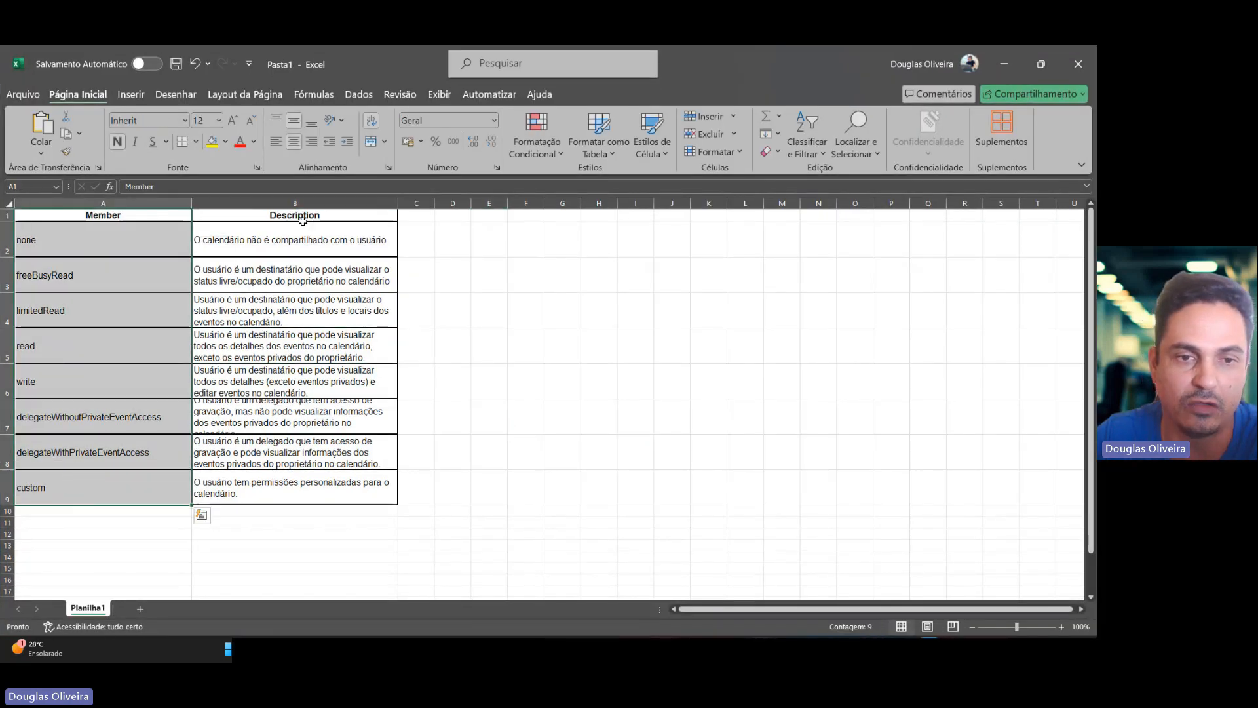
left_click_drag(303, 221, 293, 457)
left_click(293, 458)
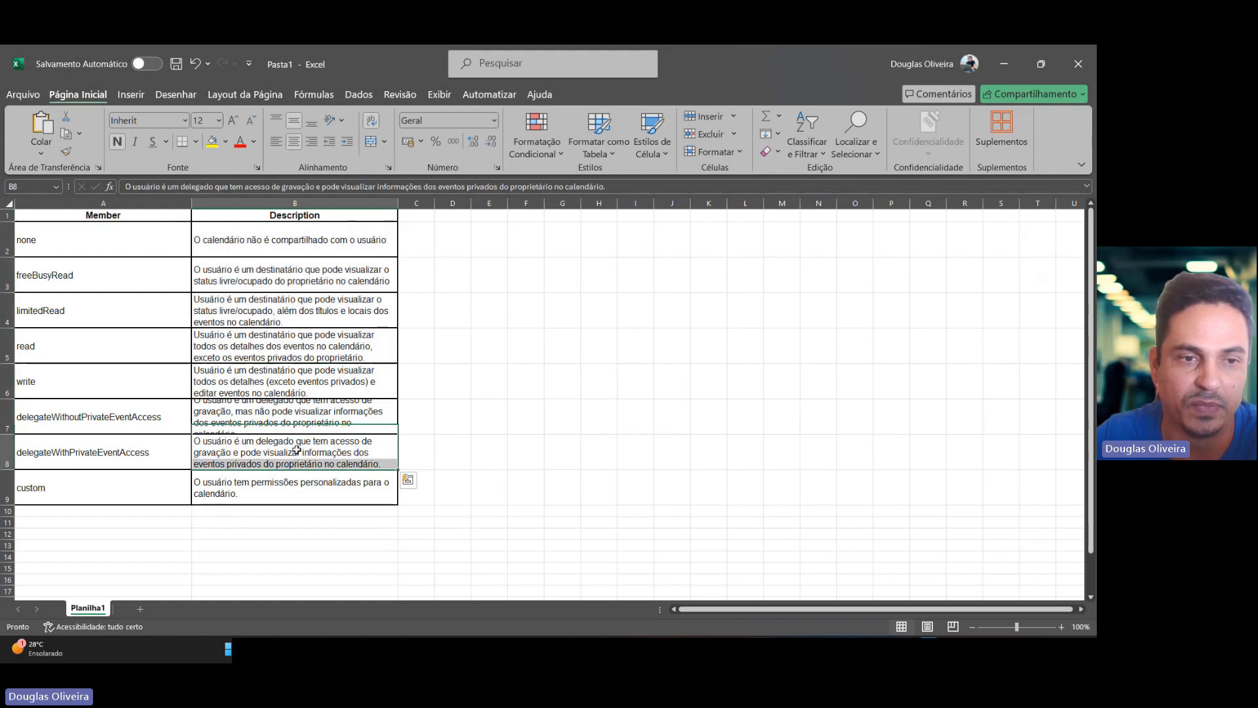
left_click(129, 250)
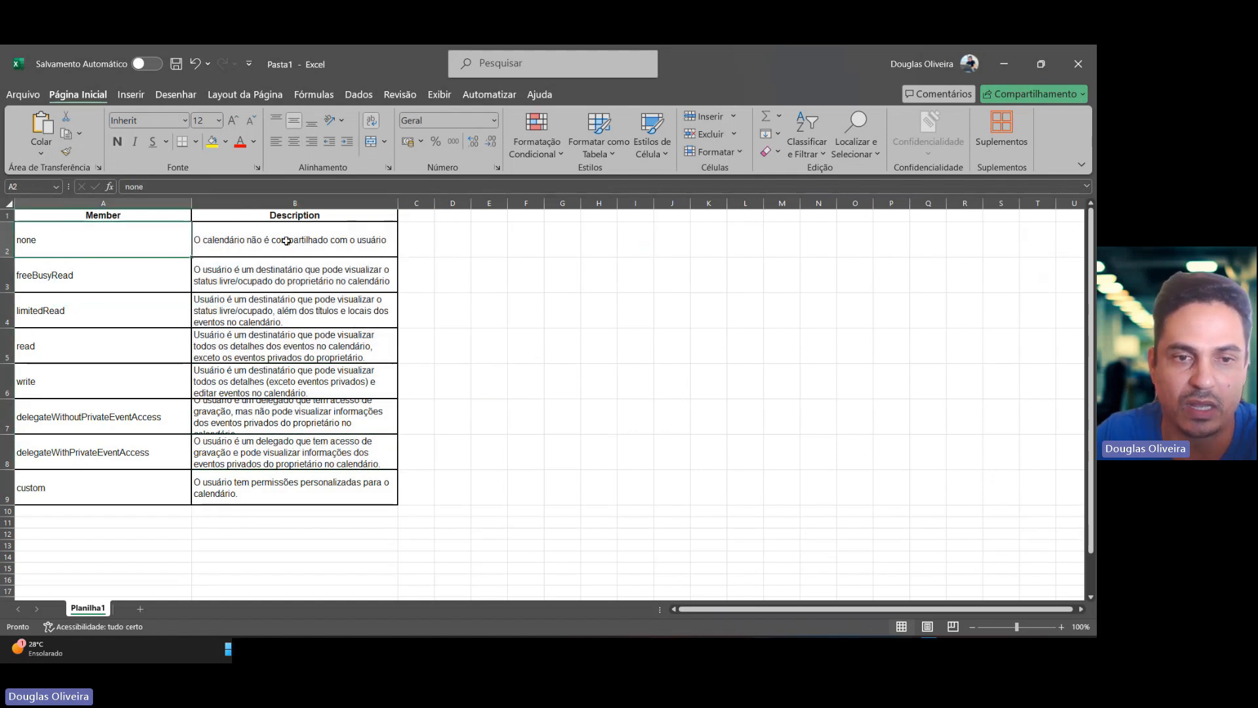
left_click(313, 242)
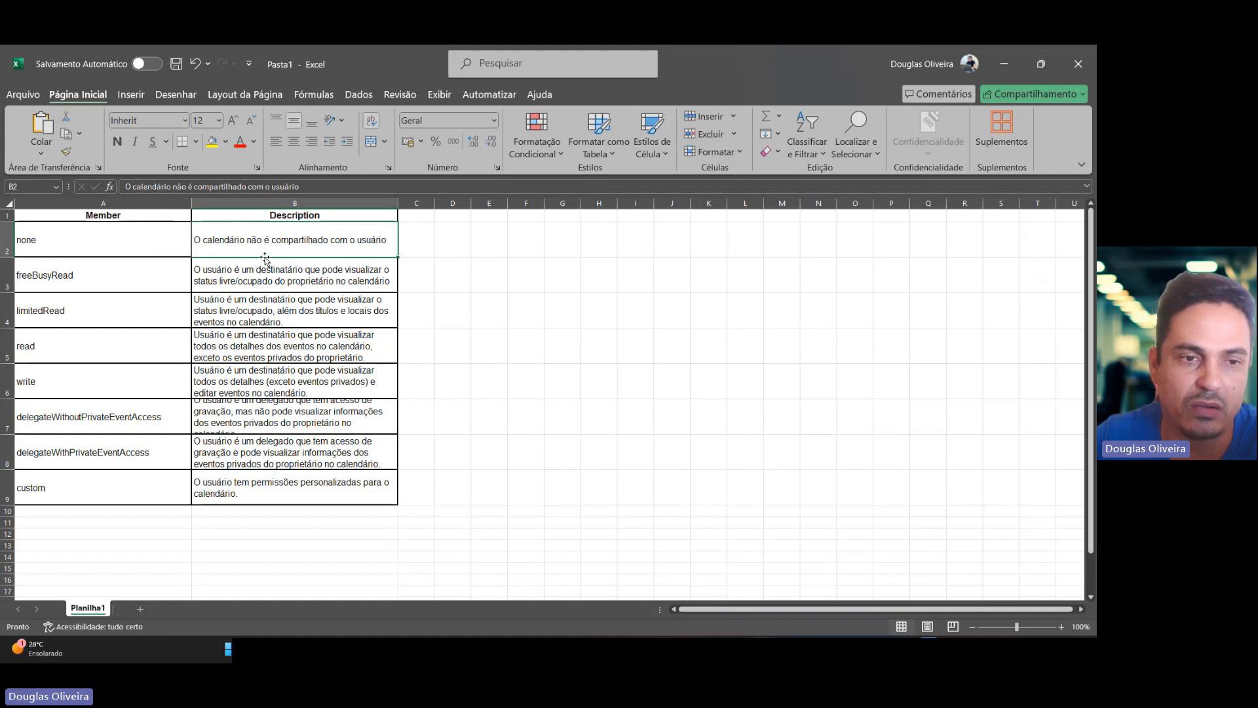
left_click(167, 263)
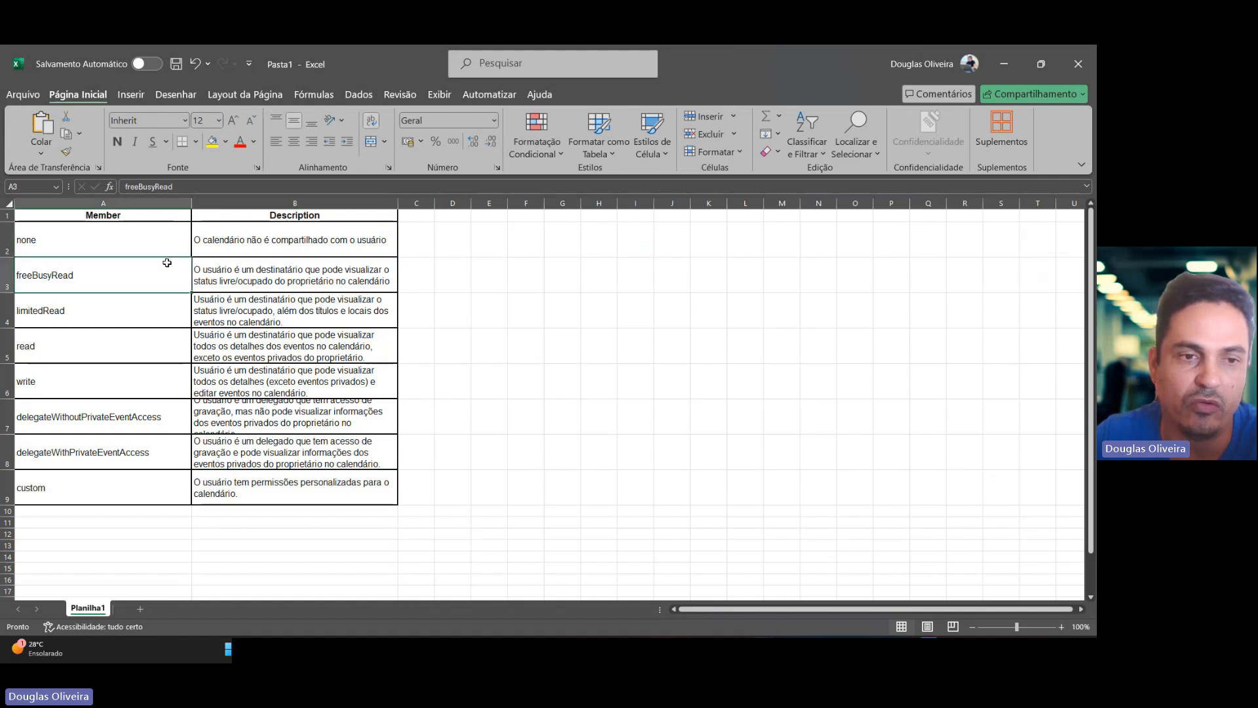
left_click(285, 278)
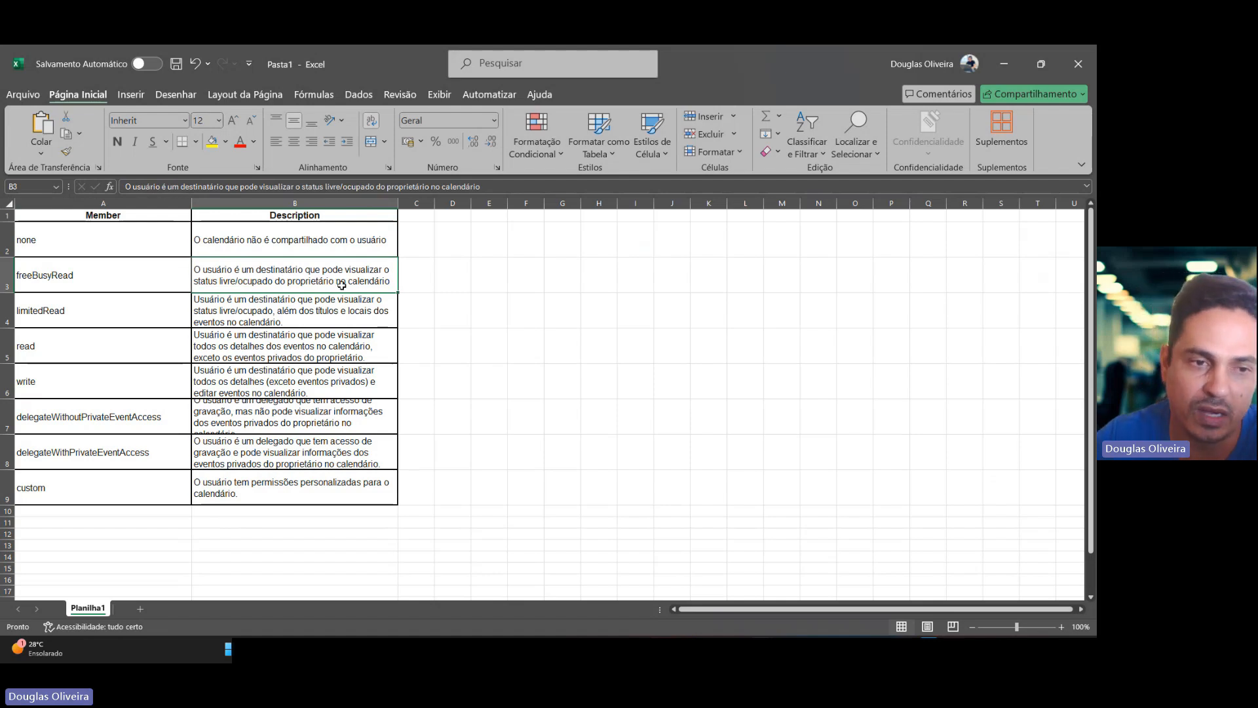
left_click(109, 311)
double_click(84, 309)
left_click_drag(85, 311, 13, 313)
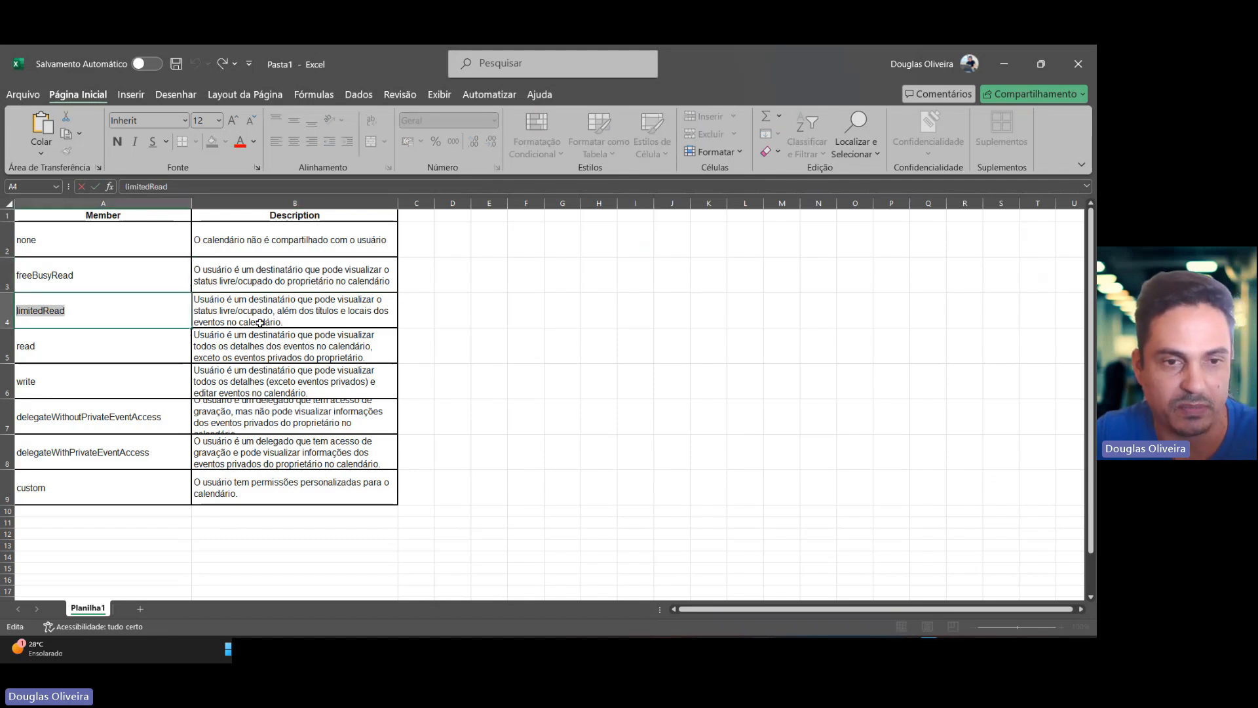
left_click(240, 360)
left_click(291, 322)
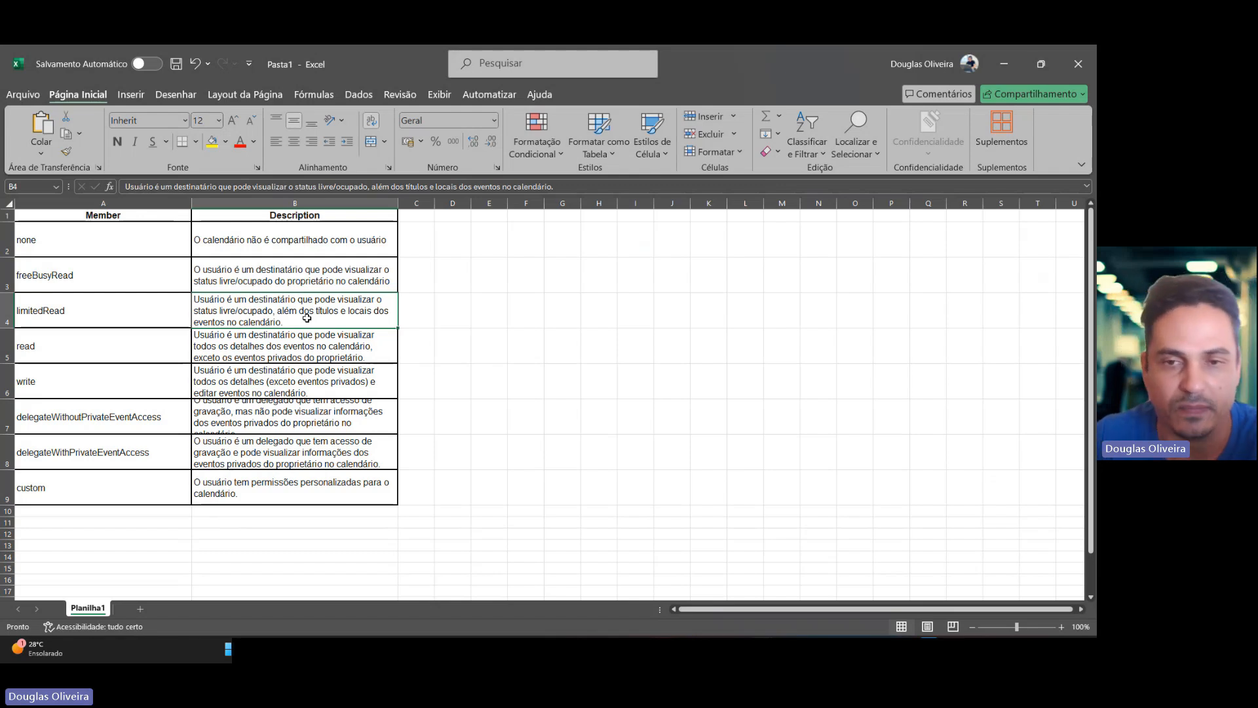
left_click(95, 313)
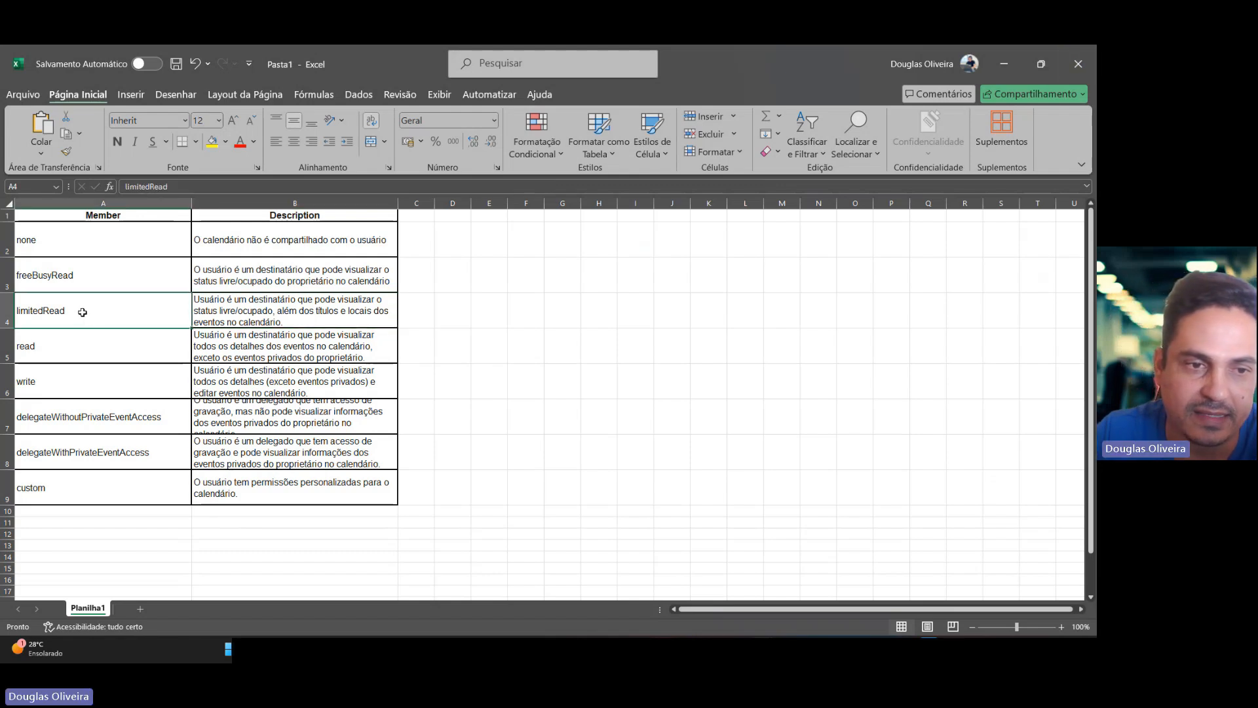
double_click(74, 309)
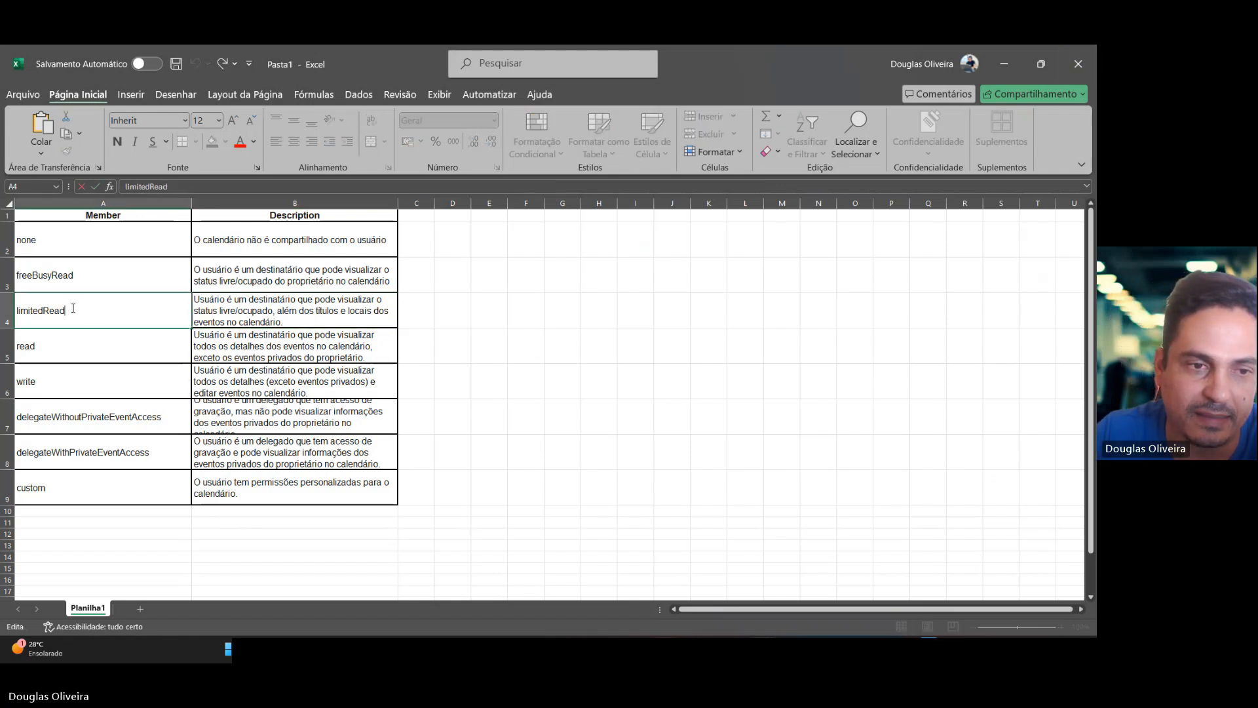
left_click(1009, 63)
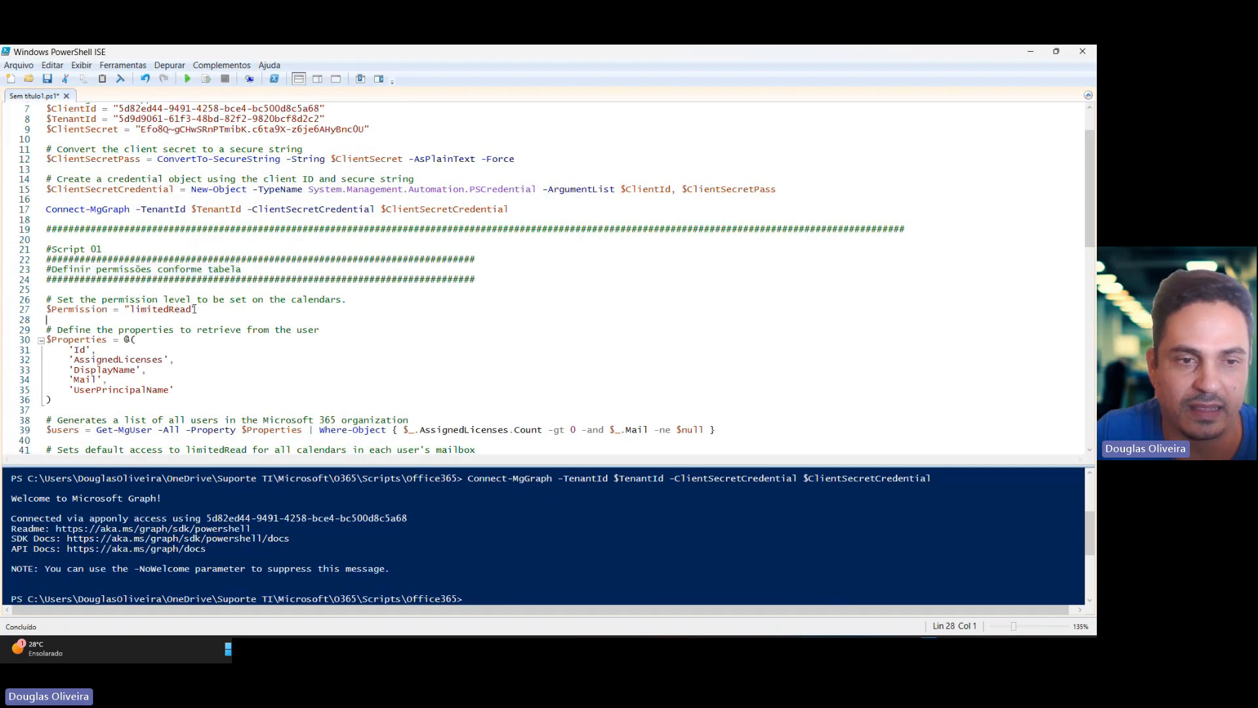
Run the line setting $Permission to "limitedRead".
left_click_drag(189, 309, 10, 313)
left_click(32, 314)
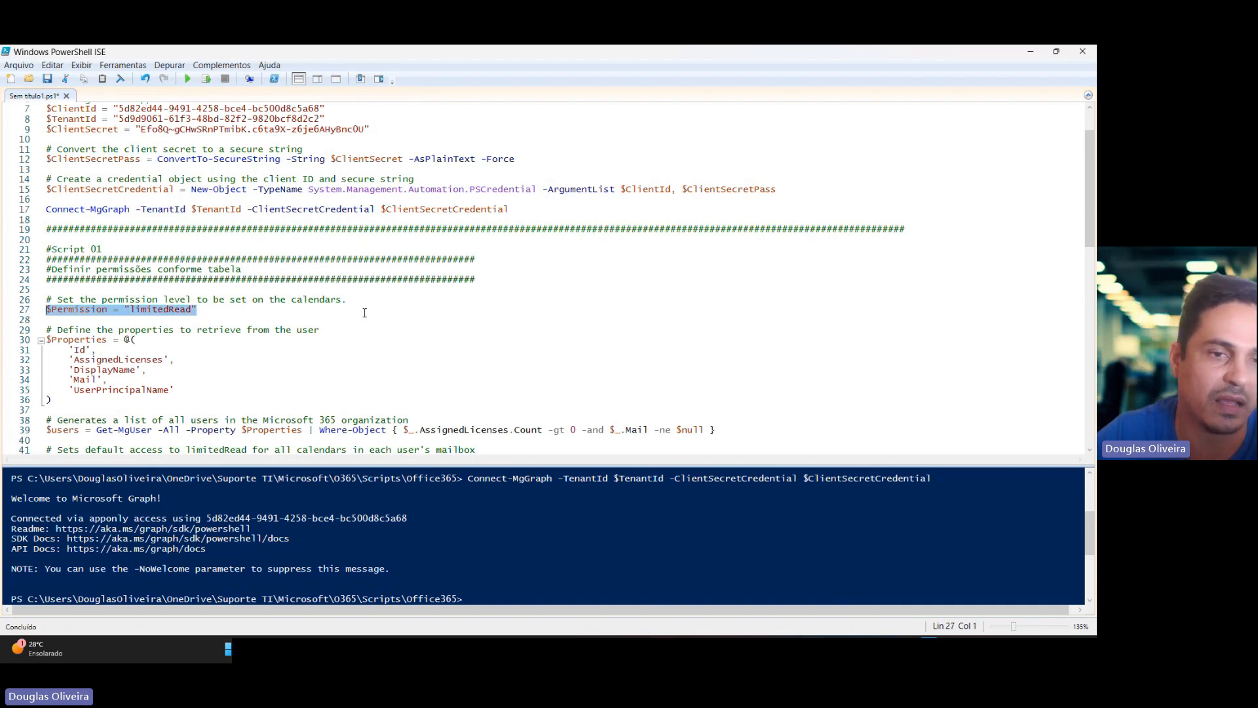
left_click(205, 79)
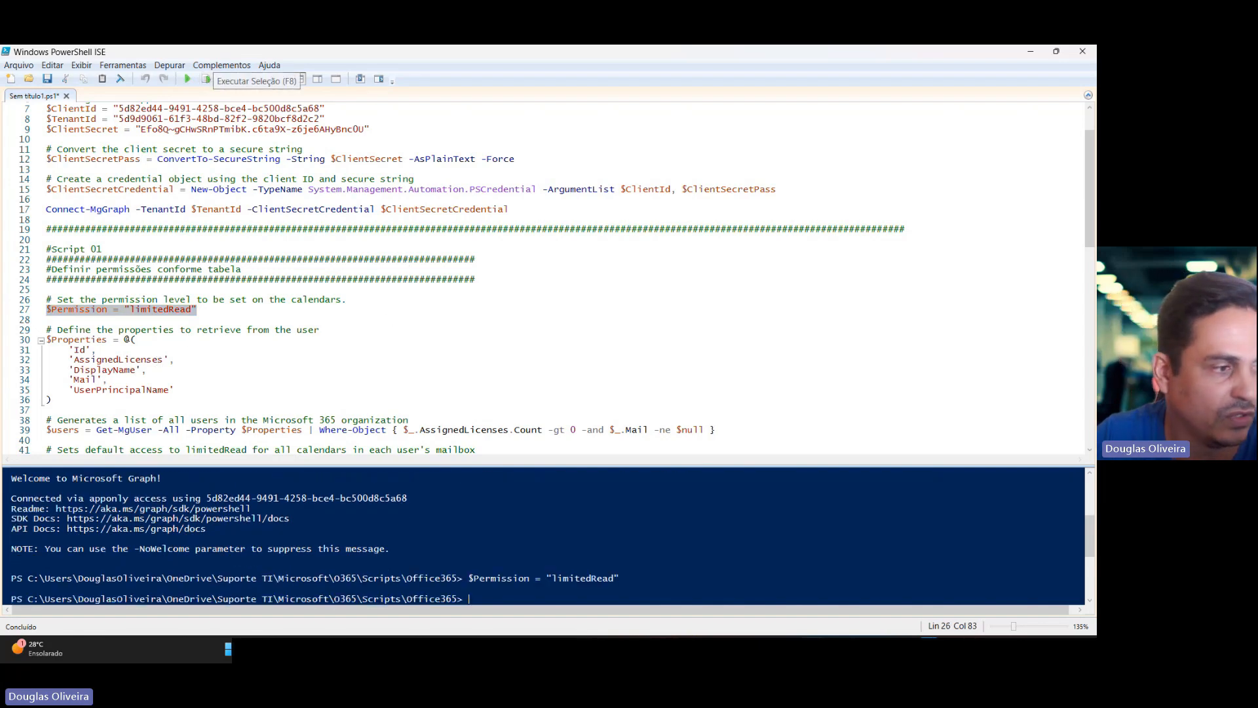
Run the remaining script block that retrieves licensed users and updates each user's calendar permission.
scroll(358, 305, "down", 3)
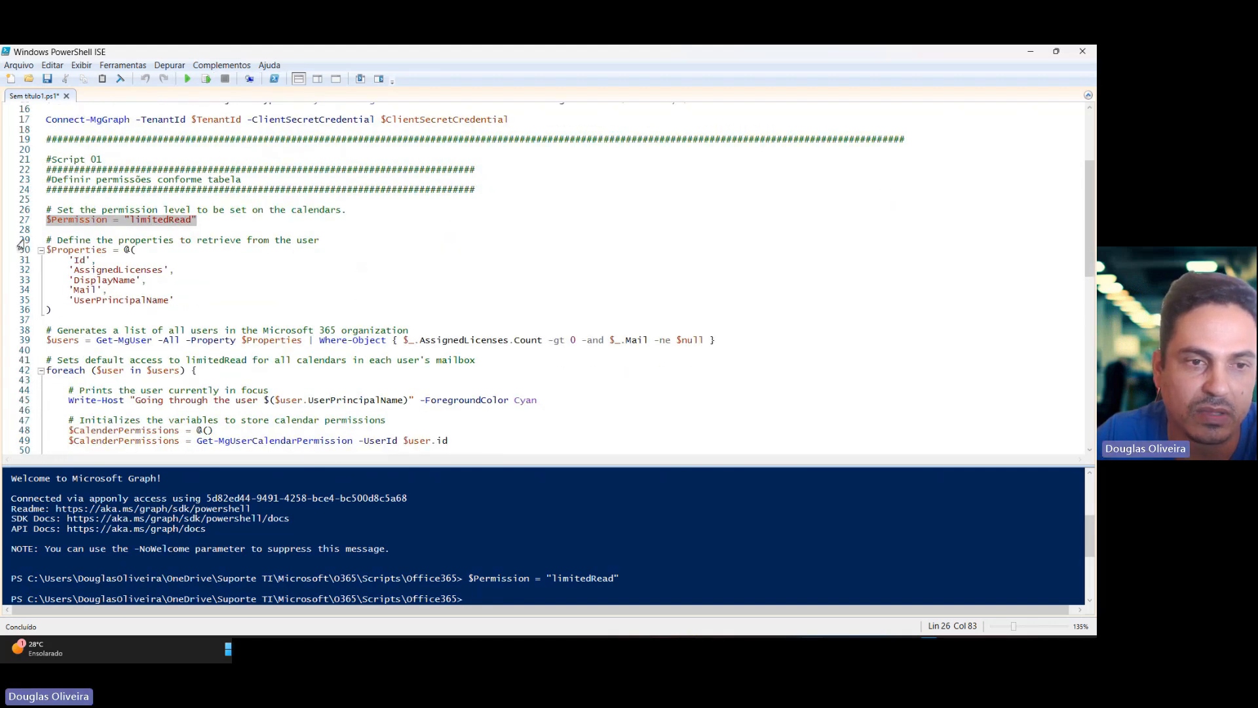
left_click_drag(20, 244, 62, 449)
left_click(207, 78)
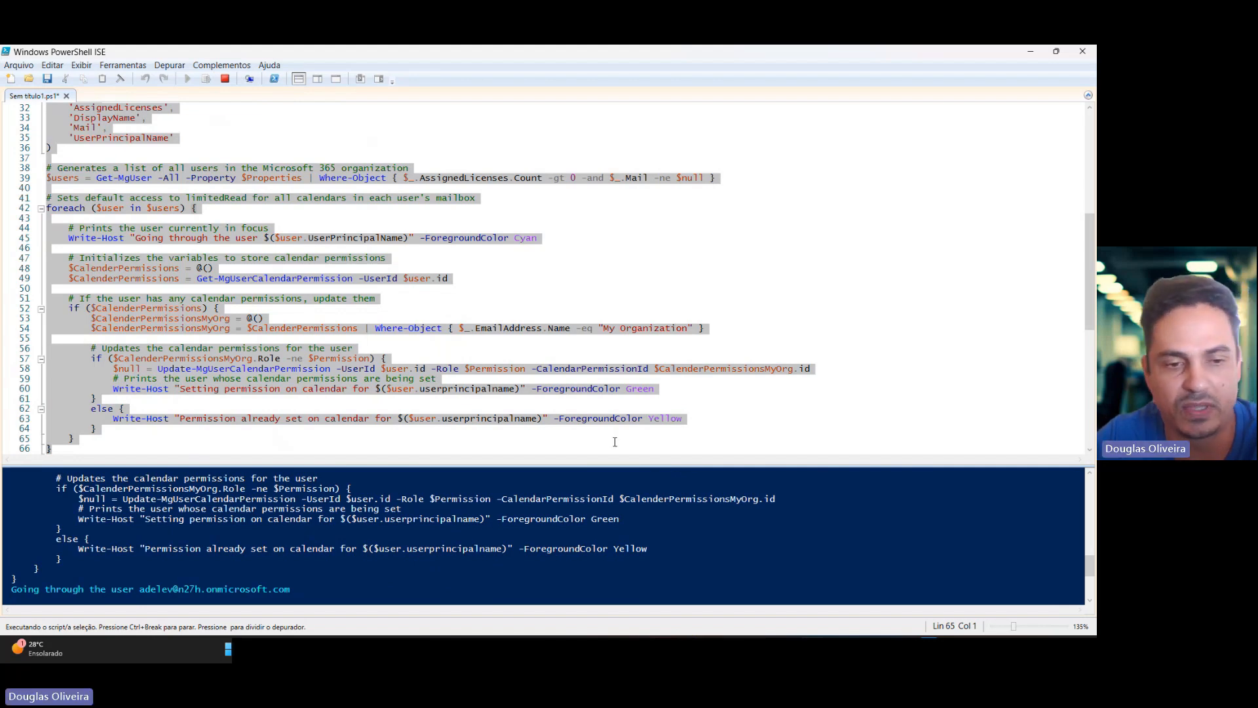
scroll(610, 444, "down", 1)
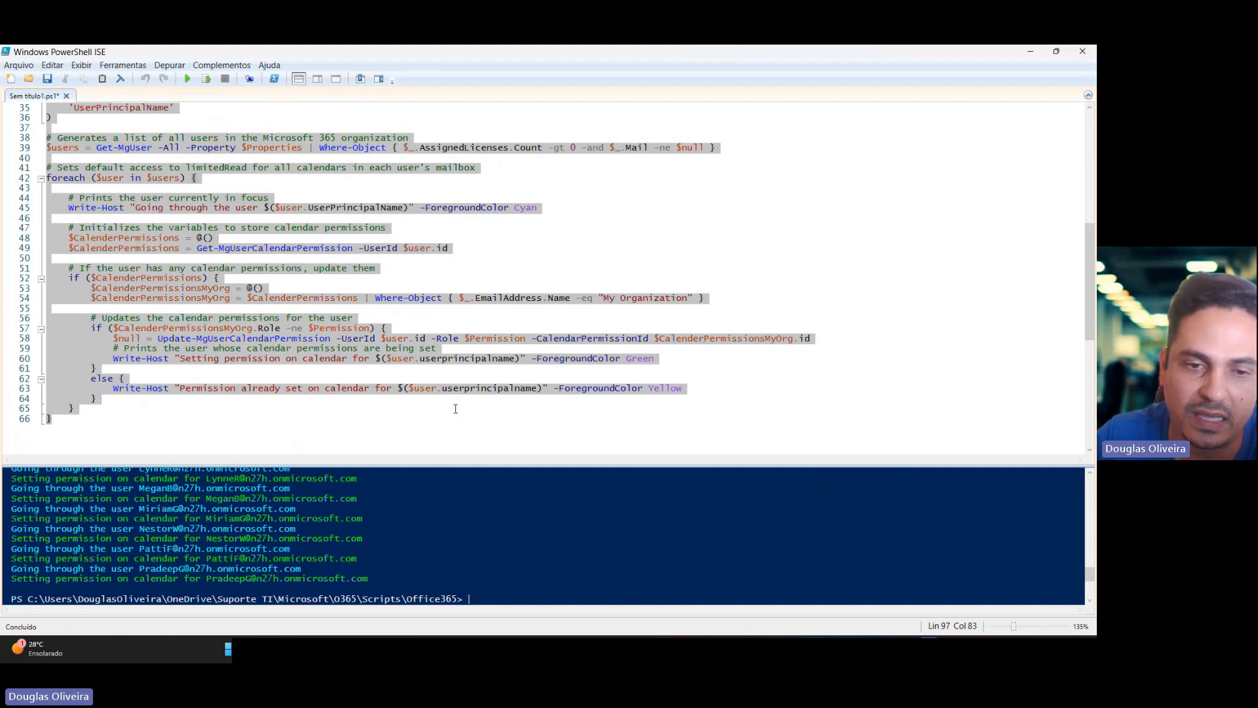
Review the console output listing each user whose calendar permission is being set.
left_click(462, 468)
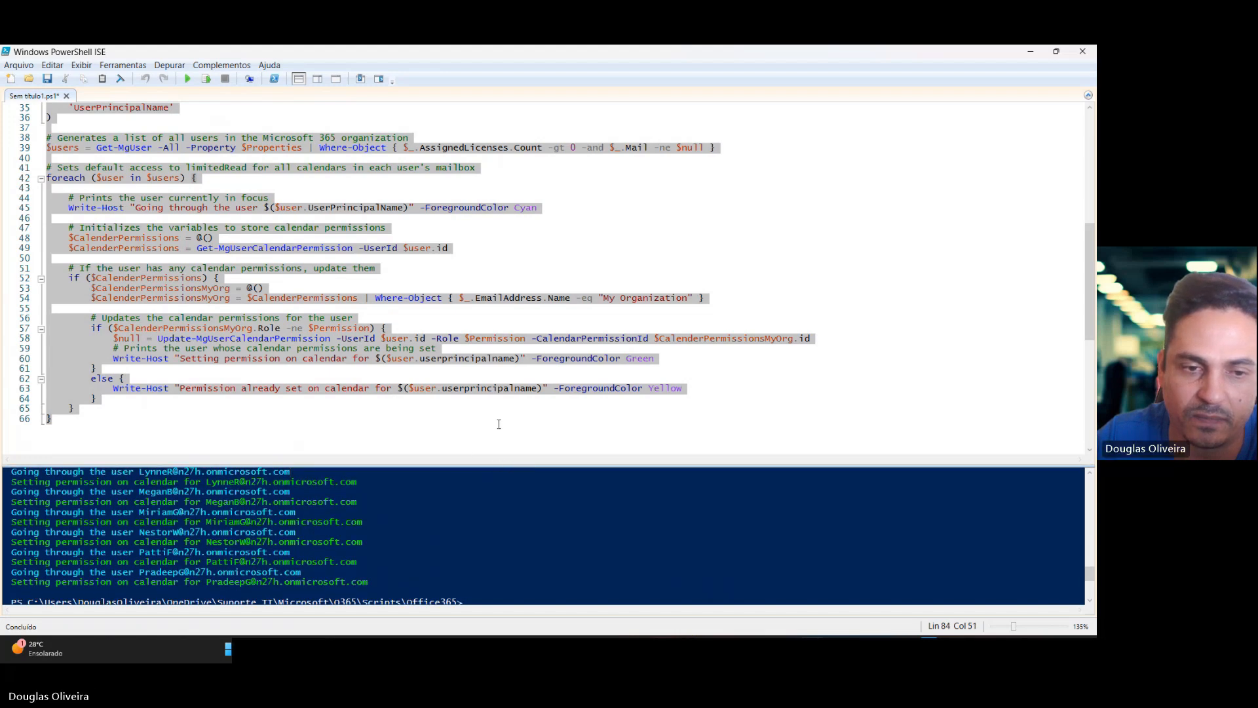
left_click(482, 452)
left_click_drag(482, 466, 482, 332)
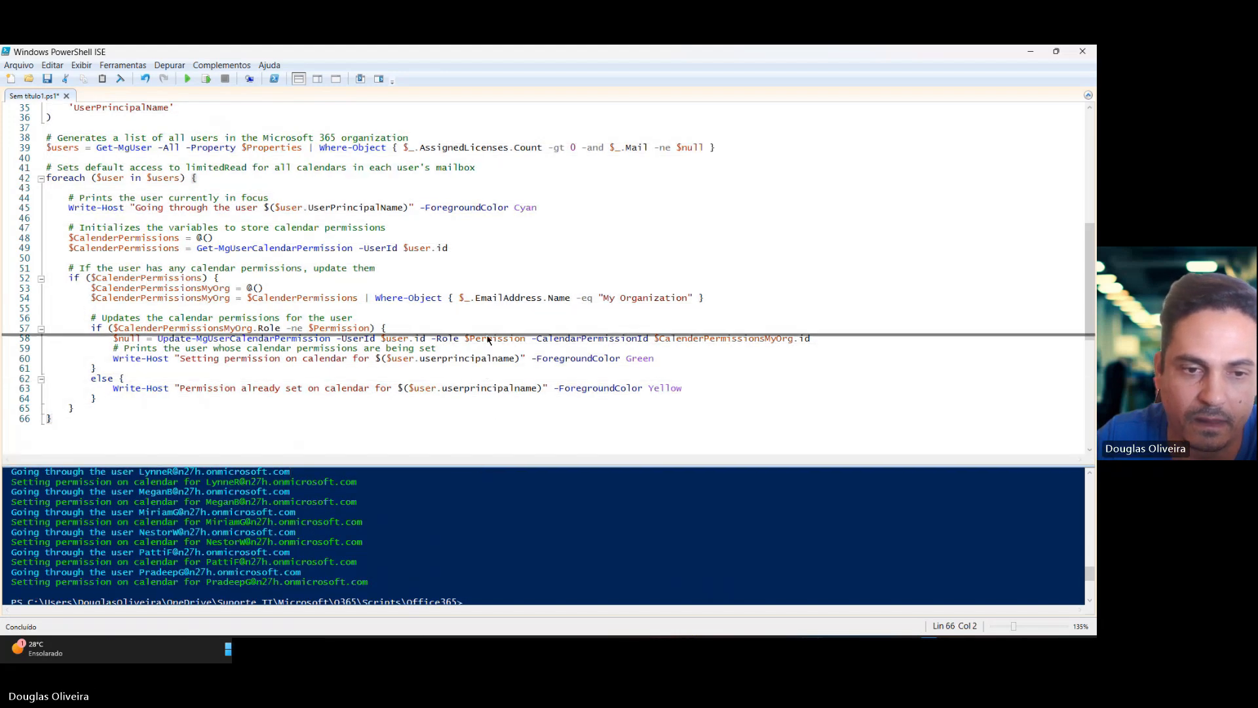
scroll(273, 461, "up", 5)
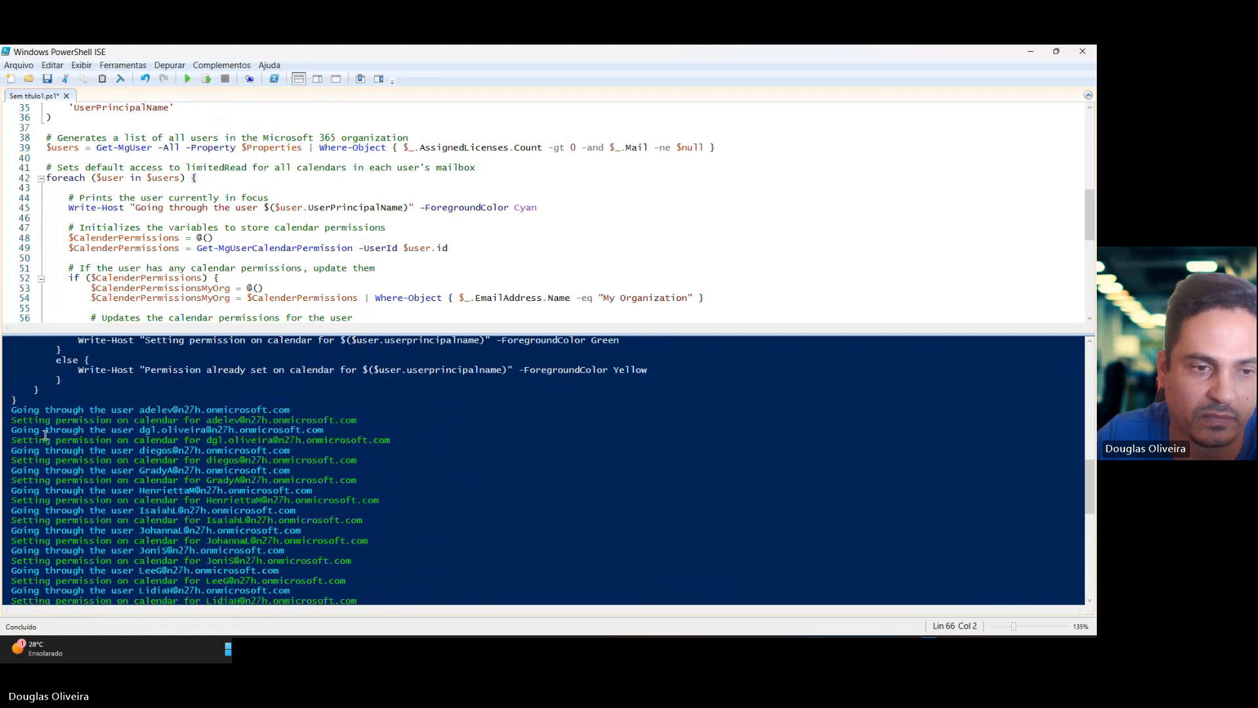
left_click_drag(14, 421, 70, 421)
scroll(367, 445, "up", 10)
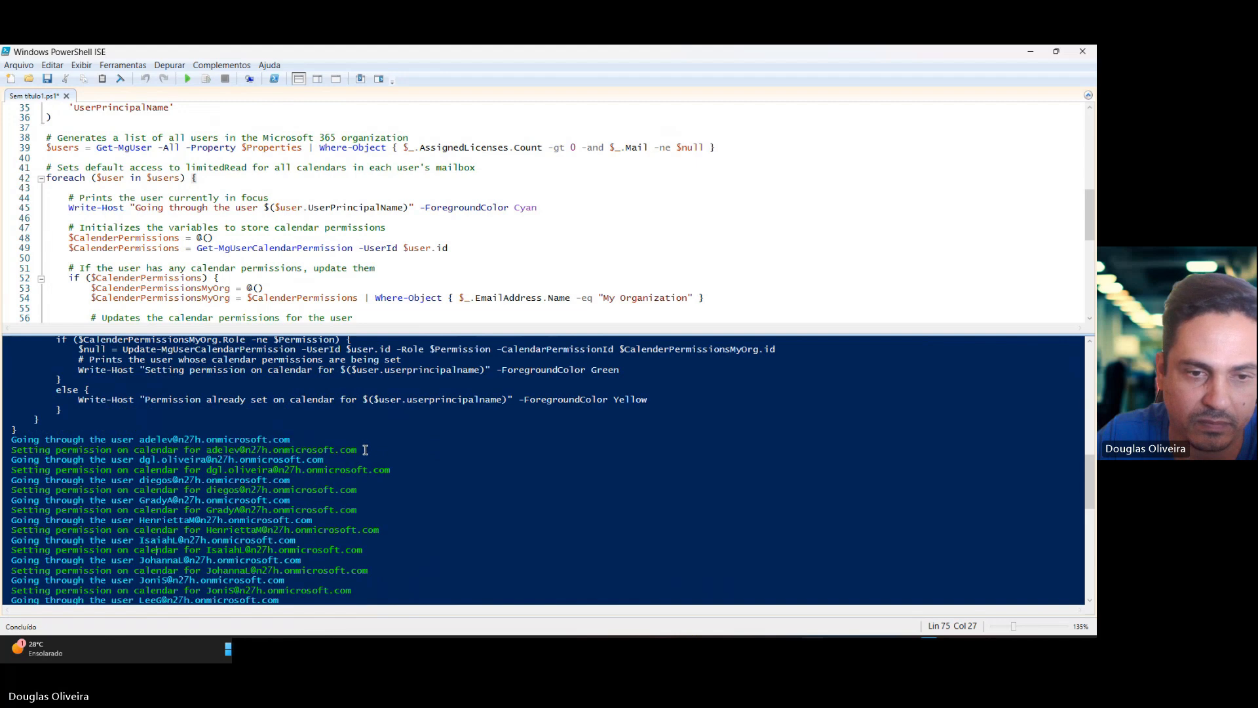
left_click_drag(373, 470, 195, 470)
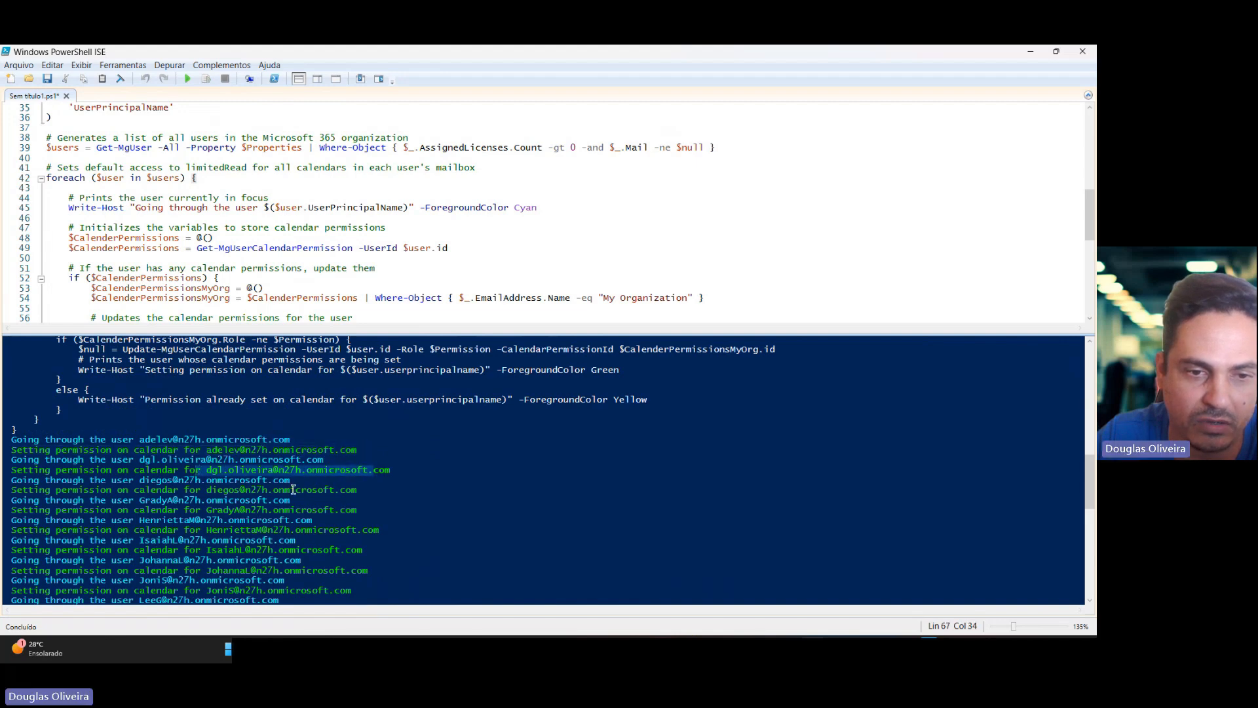
left_click_drag(293, 490, 226, 501)
scroll(456, 479, "down", 2)
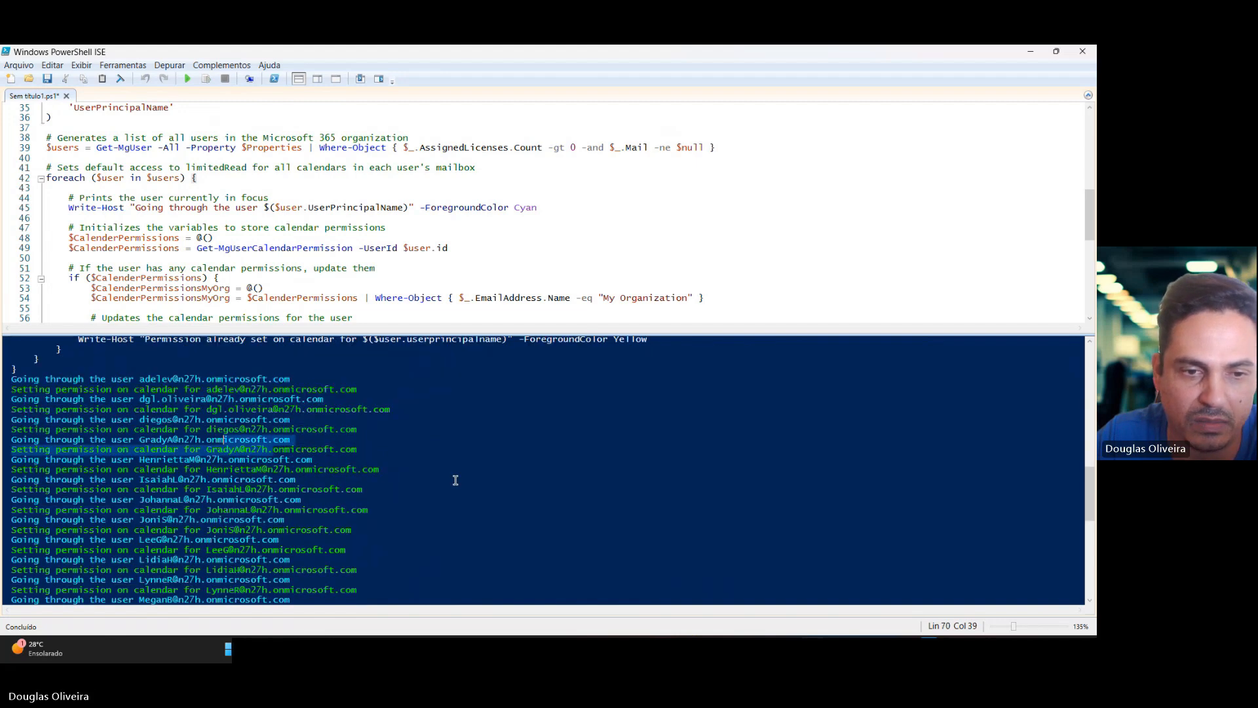
left_click_drag(269, 460, 228, 489)
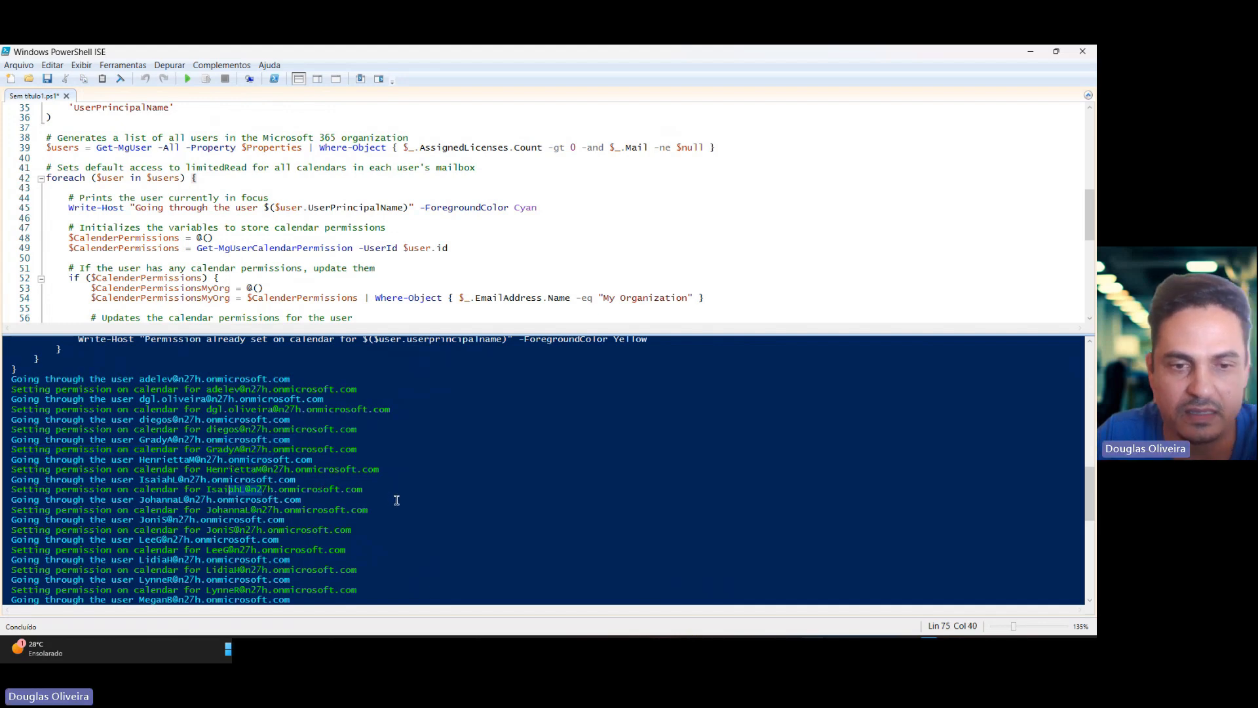
scroll(397, 499, "down", 5)
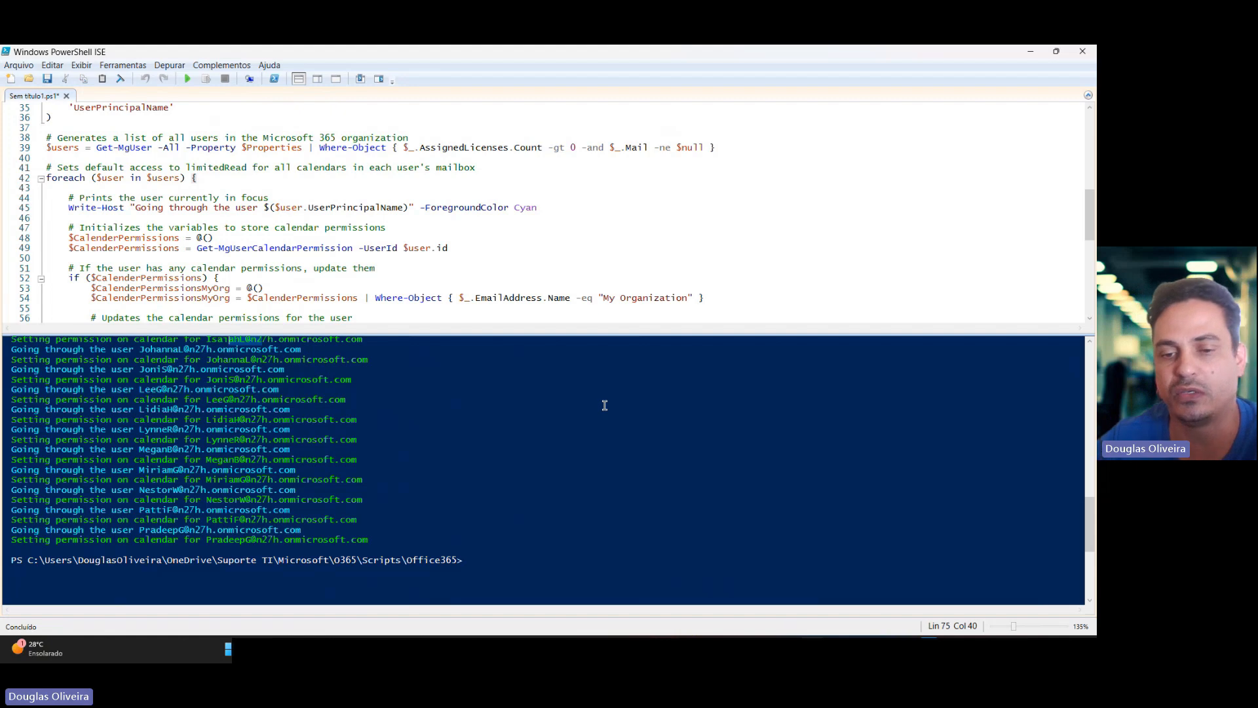
Switch to the permissions spreadsheet and fill the limitedRead description cell with yellow.
left_click(762, 649)
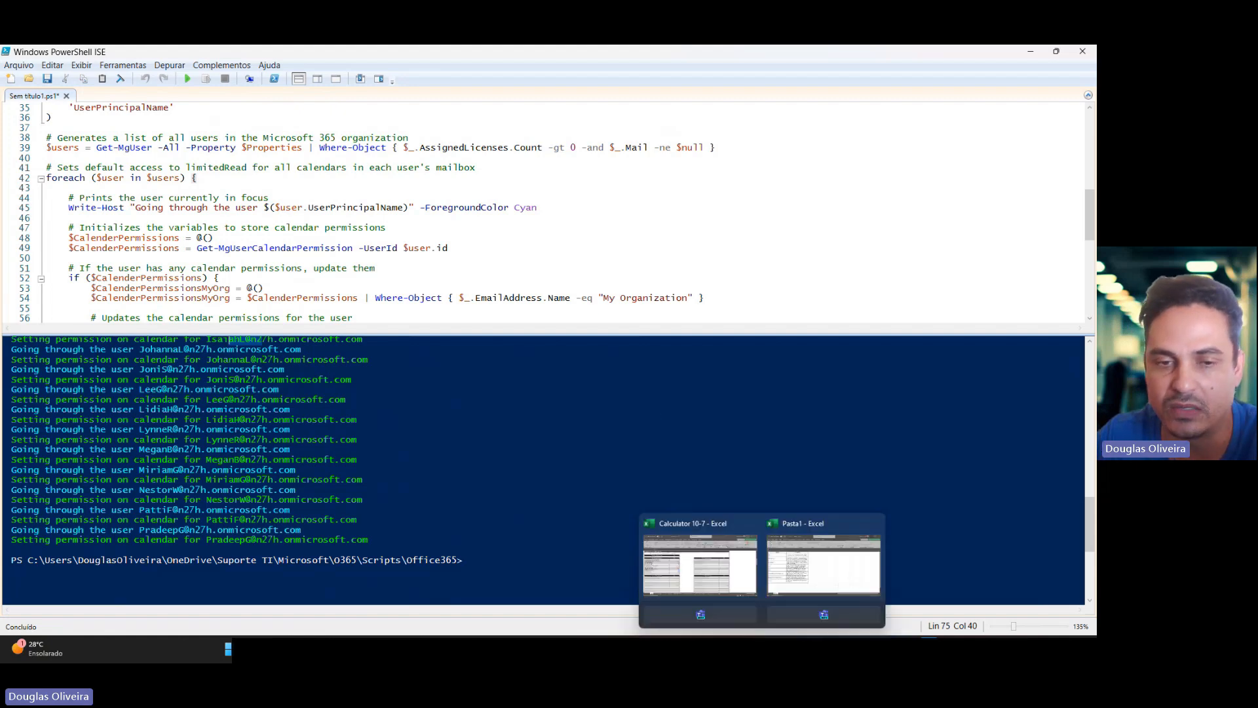
left_click(813, 576)
left_click(236, 285)
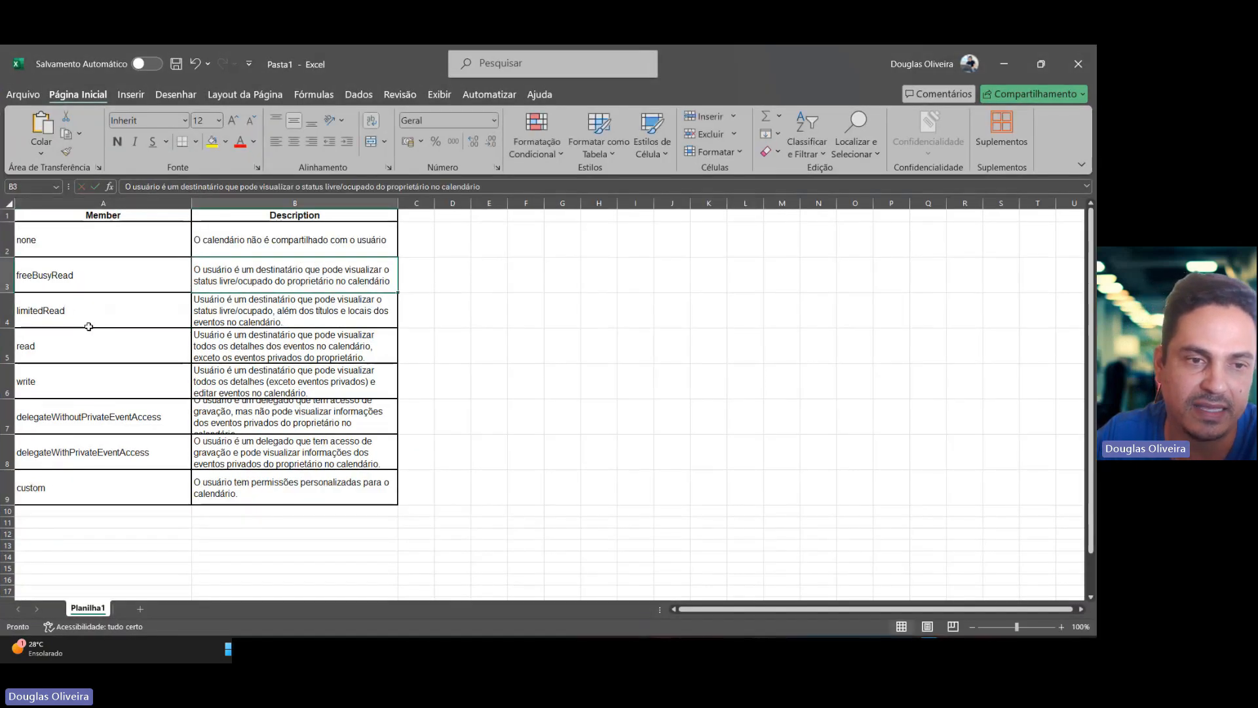
left_click(286, 307)
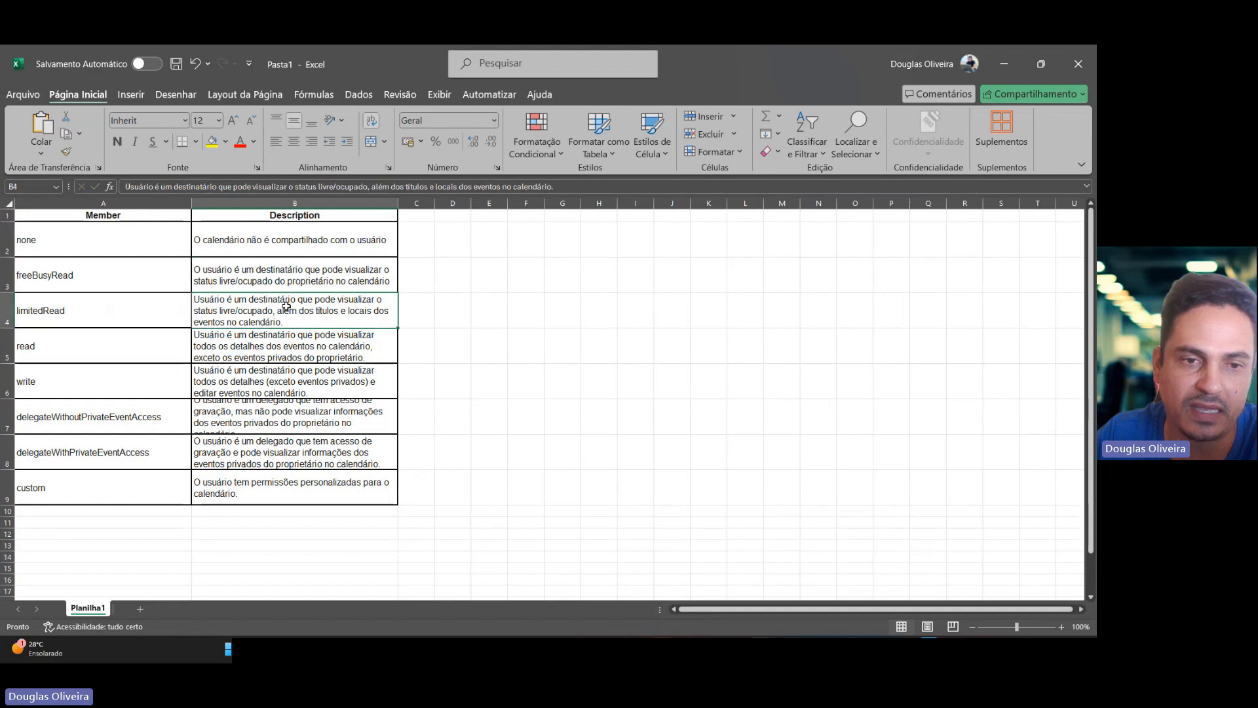
left_click(211, 141)
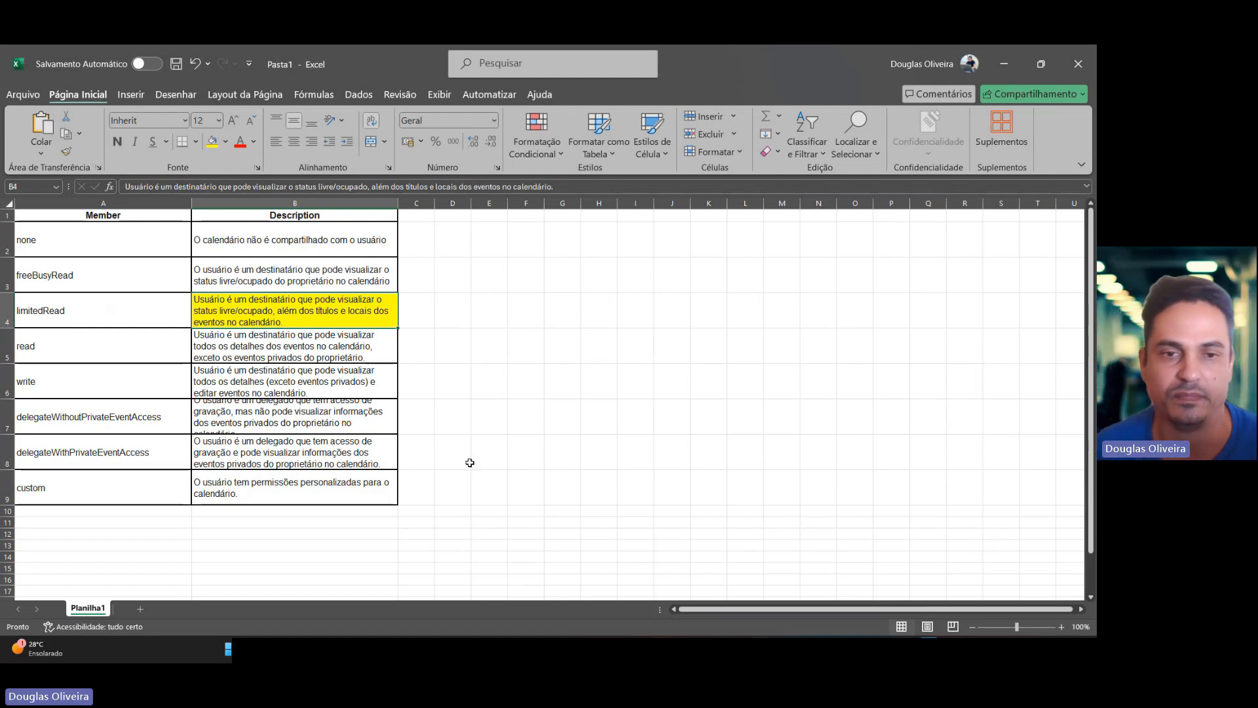
Switch to the browser's Outlook calendar tab and open the shared colleague's 18 July event to view its details.
key("alt+Tab")
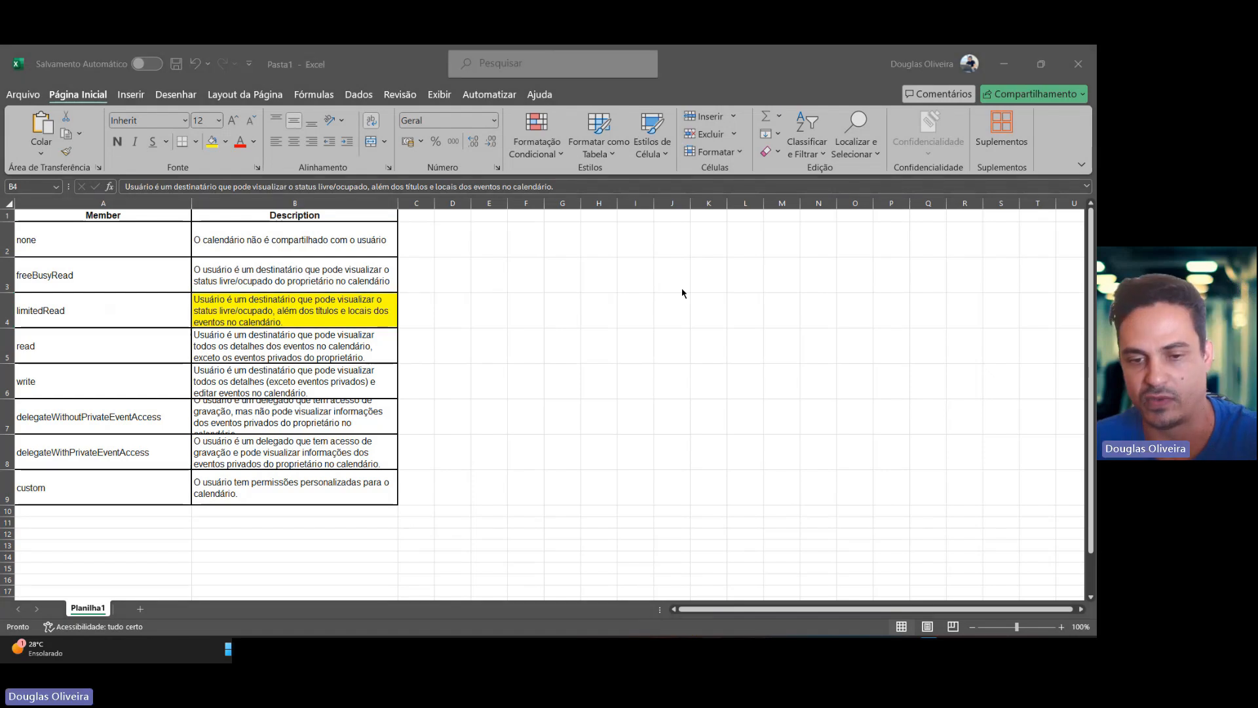
mouse_move(686, 650)
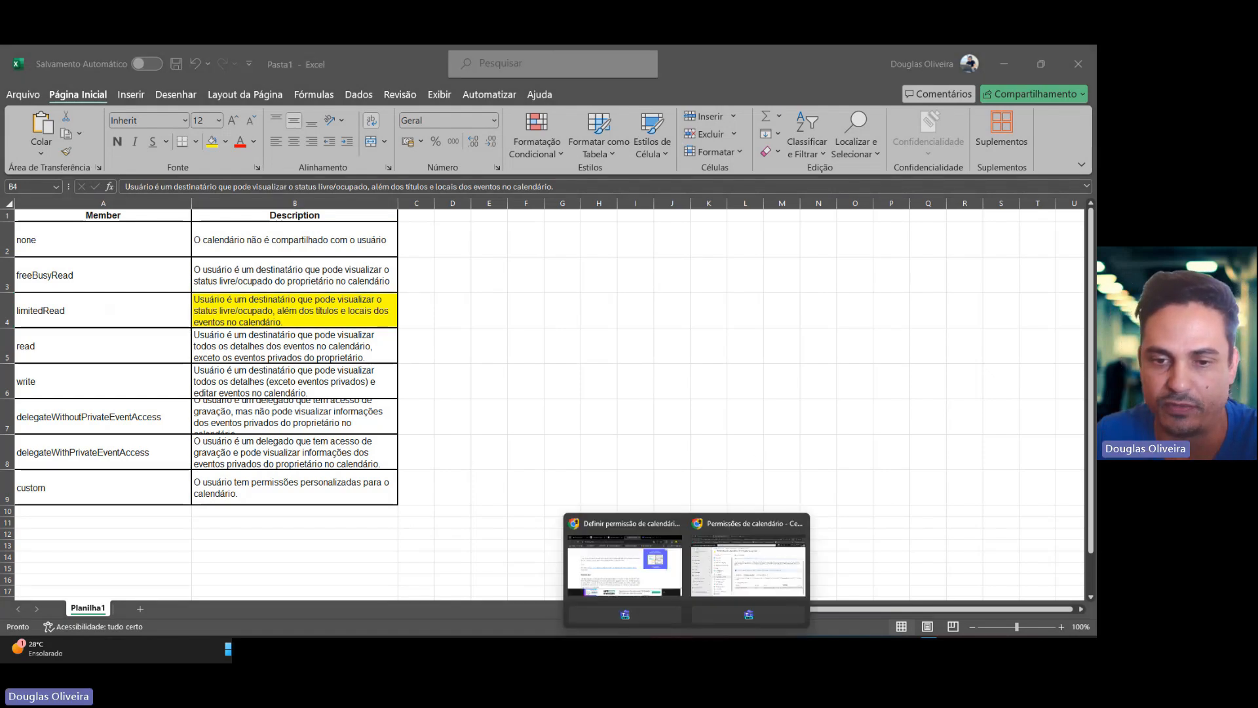
left_click(748, 566)
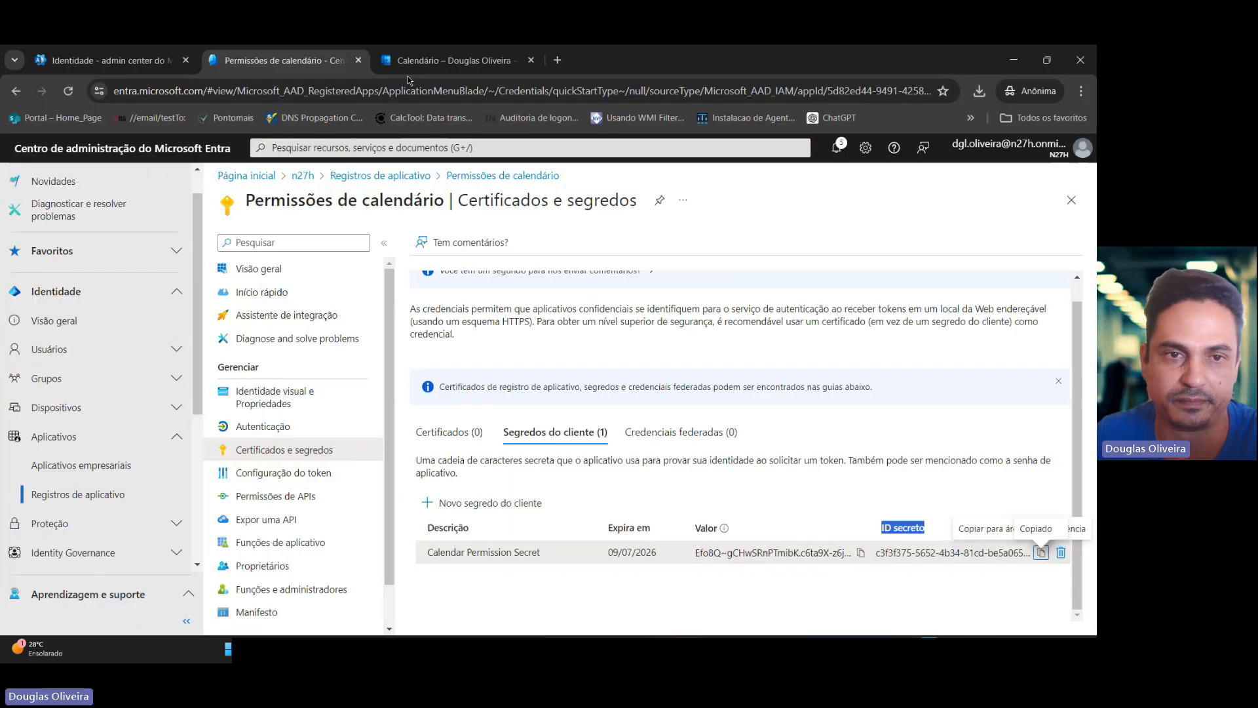
left_click(451, 62)
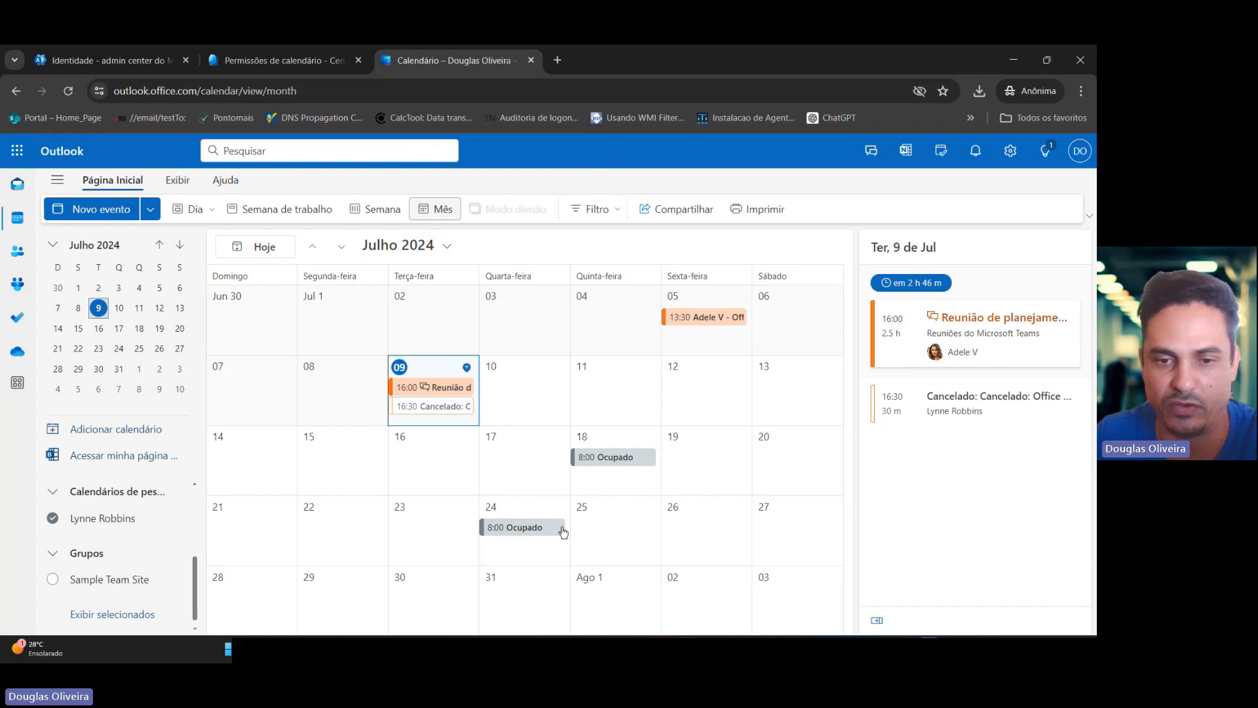
left_click(606, 457)
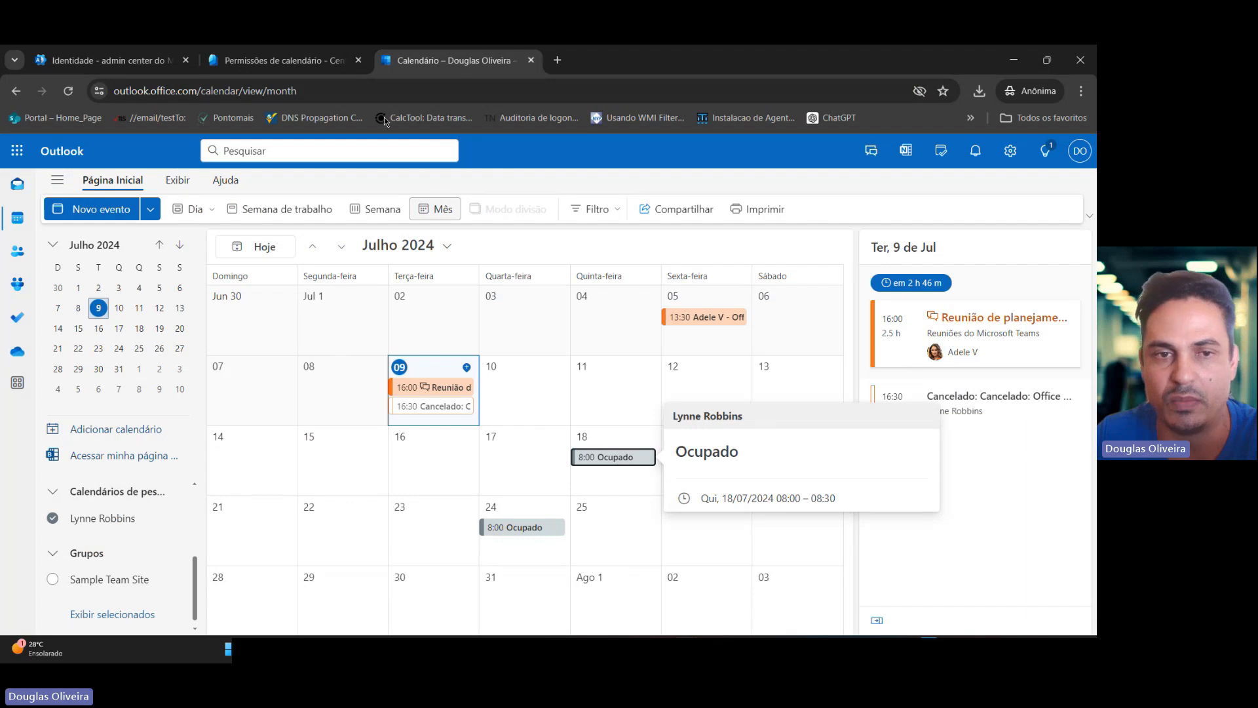
Reload the calendar page and examine the shared colleague's 18 and 24 July events for their titles.
left_click(324, 87)
key("Return")
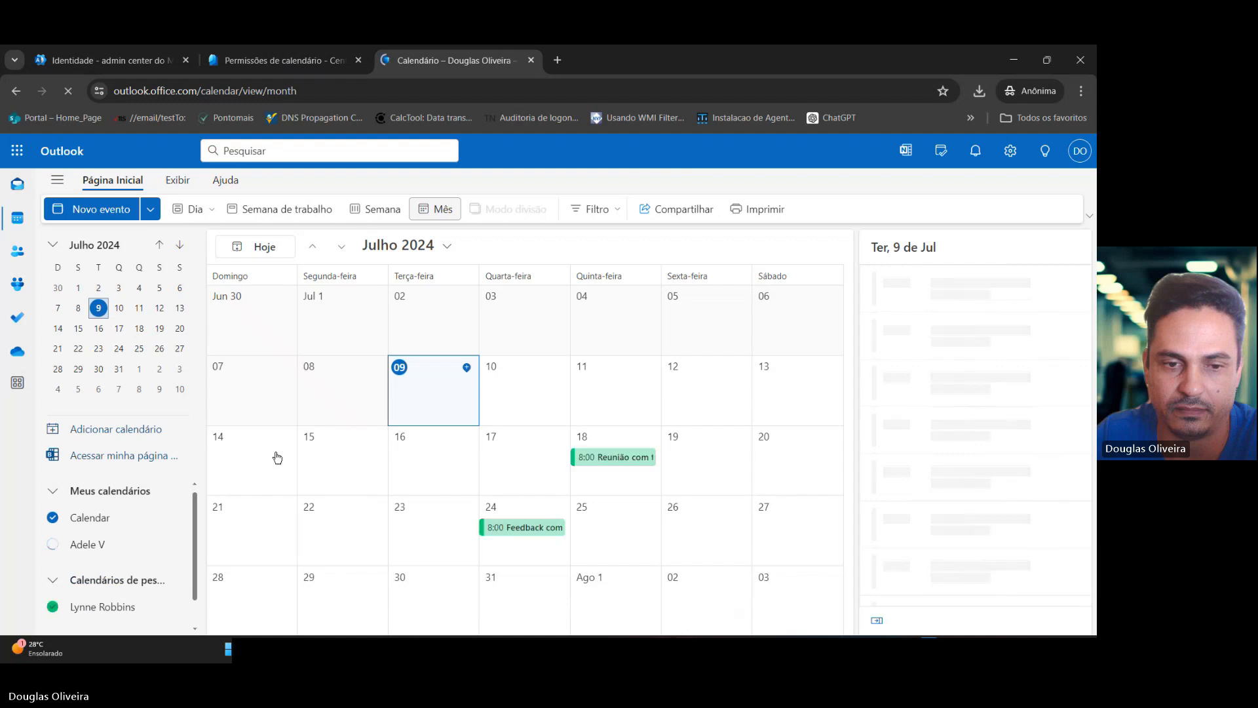
mouse_move(596, 470)
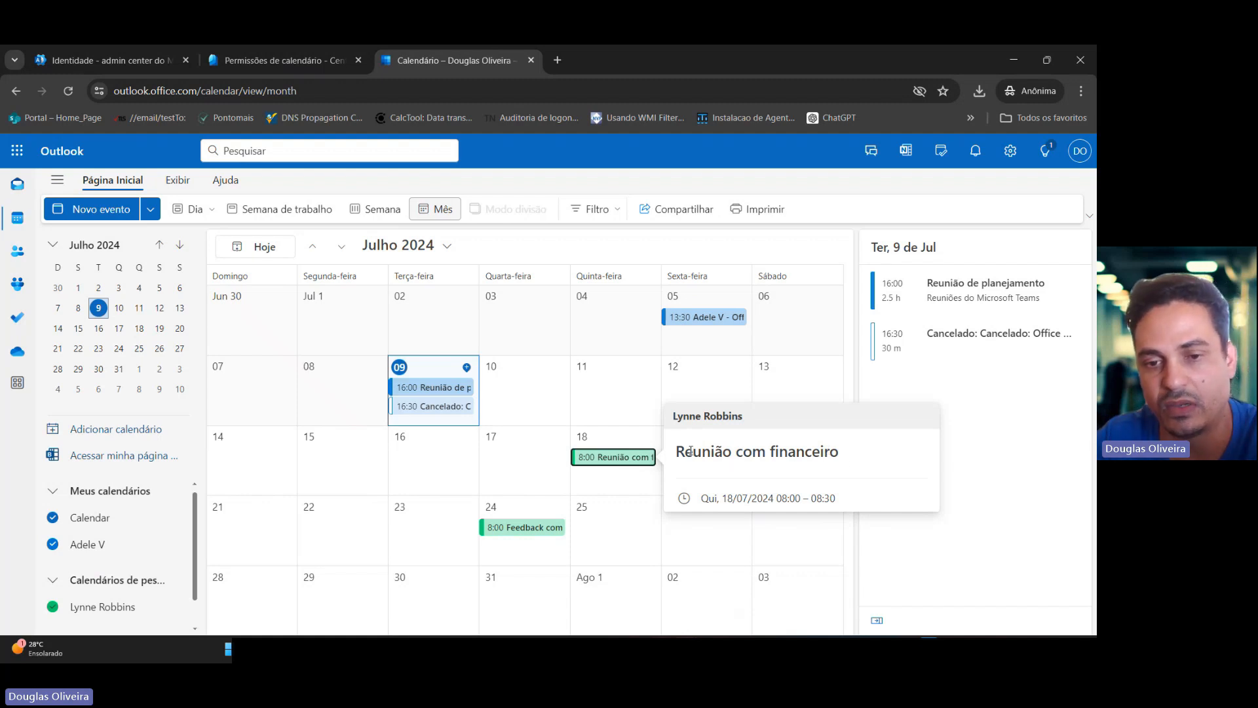
left_click_drag(693, 450, 856, 466)
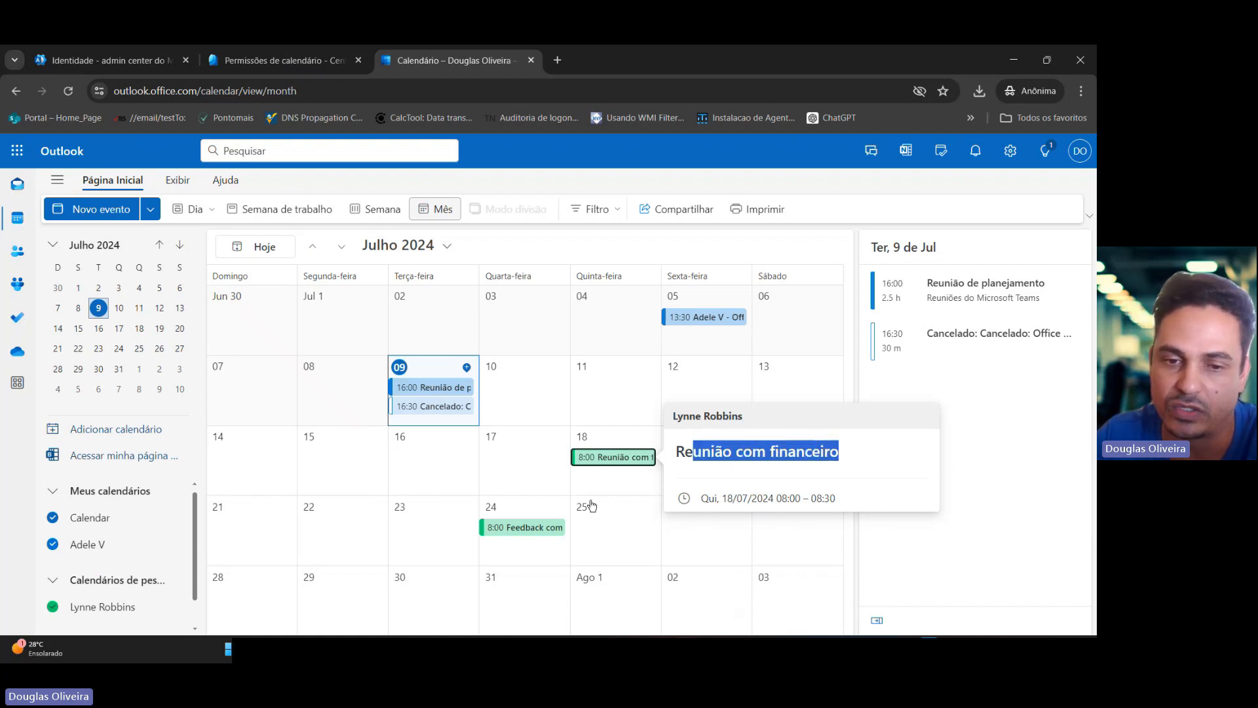
mouse_move(546, 533)
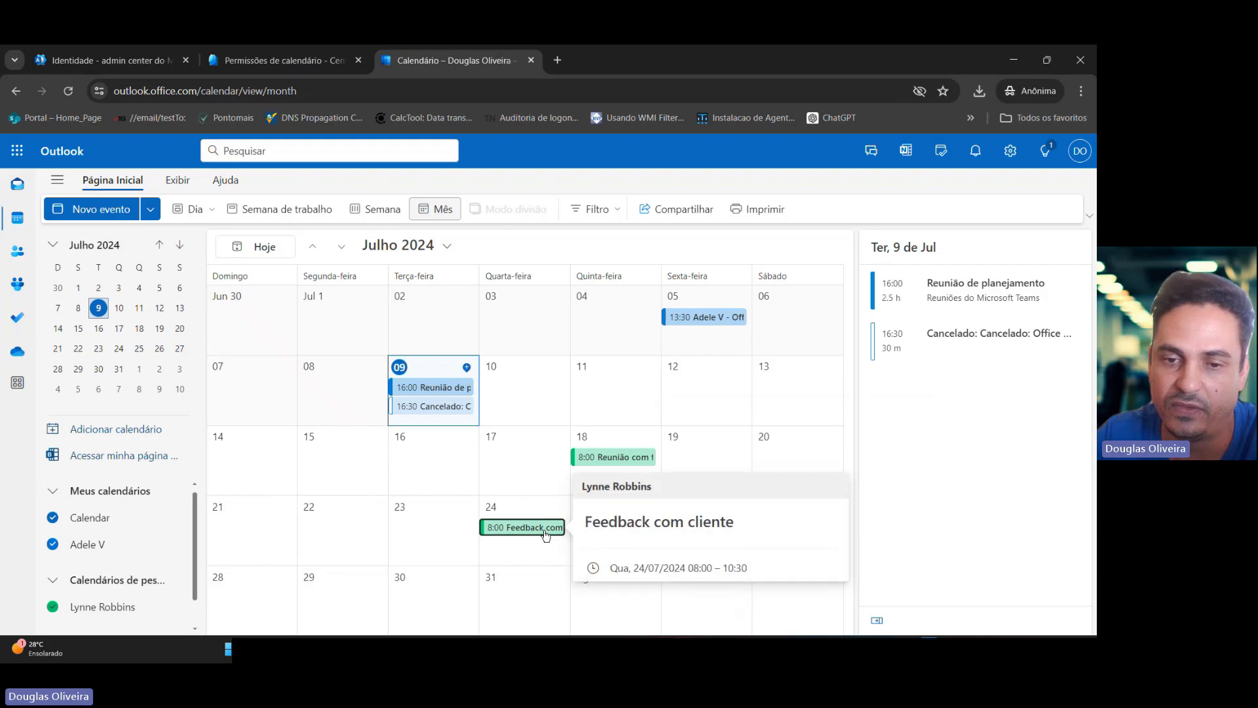